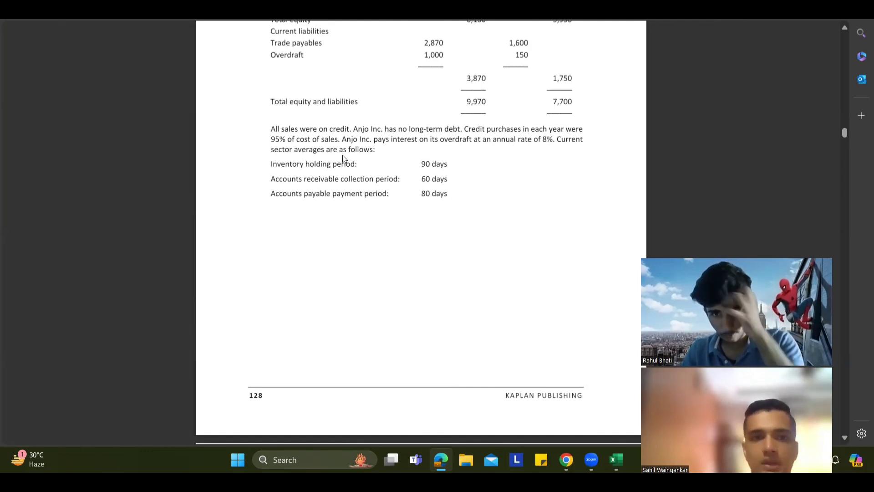
Switch to the Excel workbook and clear the number and the INVENTORY HOLDING PERIOD label from C4:D4.
{"action": "key", "text": "alt+Tab"}
{"action": "left_click", "coordinate": [177, 173]}
{"action": "left_click", "coordinate": [122, 141]}
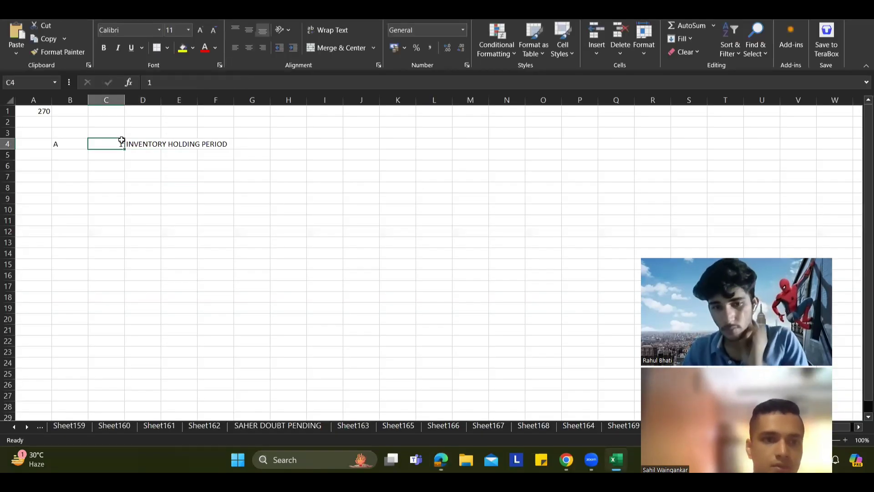
{"action": "left_click_drag", "start_coordinate": [121, 141], "coordinate": [157, 141]}
{"action": "key", "text": "Delete"}
Enter the row labels CREDIT SALES in D5 and CREDIT PURCHASES in D6.
{"action": "left_click", "coordinate": [158, 141]}
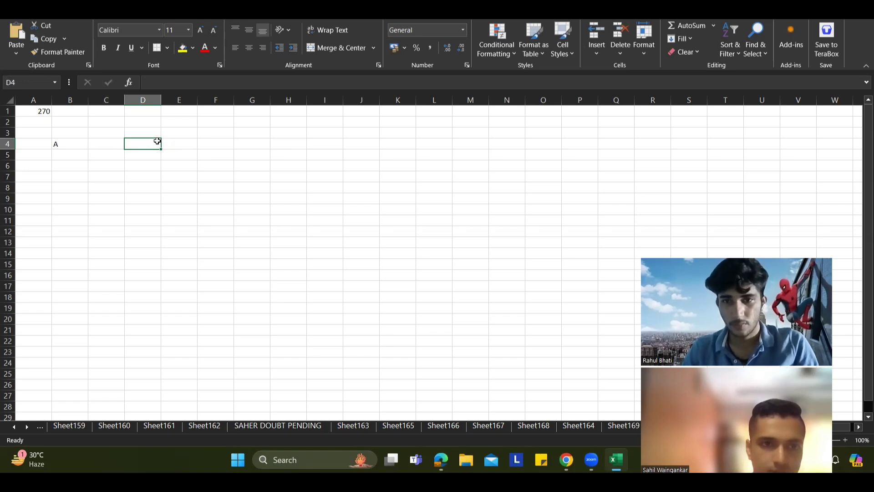
{"action": "key", "text": "Down"}
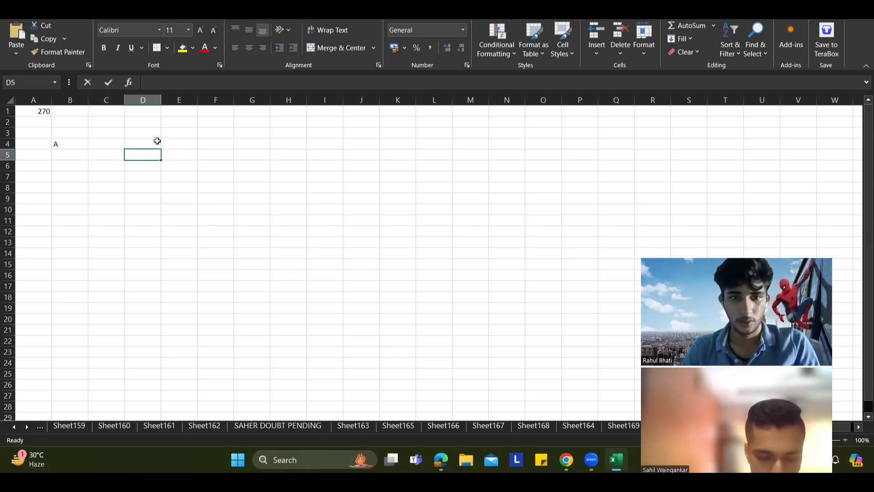
{"action": "type", "text": "CREDIT SALES"}
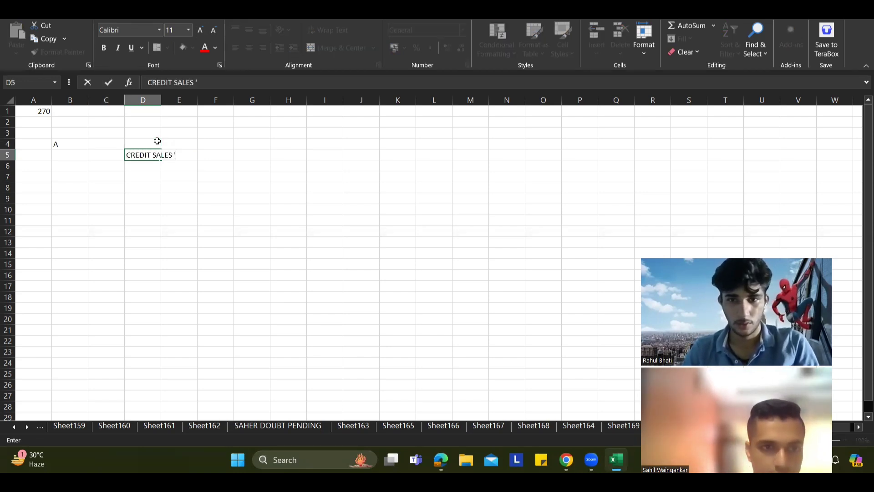
{"action": "key", "text": "Return"}
{"action": "type", "text": "CREDIT "}
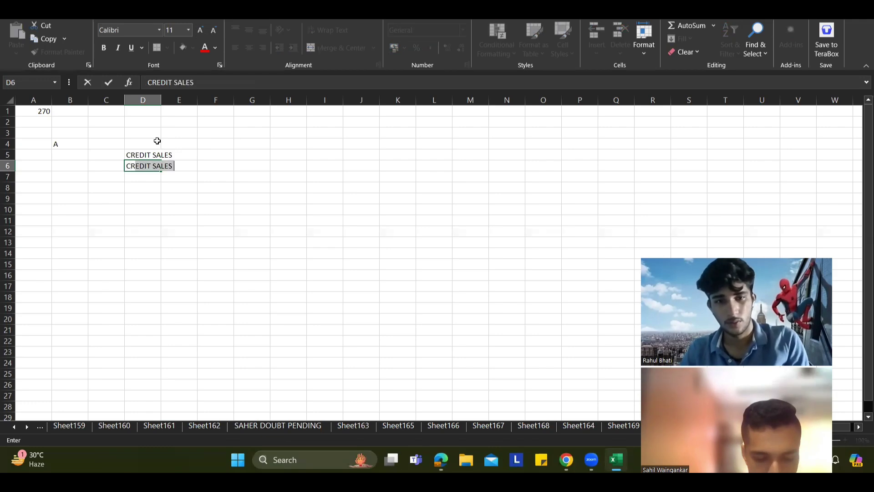
{"action": "type", "text": "PRU"}
{"action": "key", "text": "BackSpace"}
{"action": "key", "text": "BackSpace"}
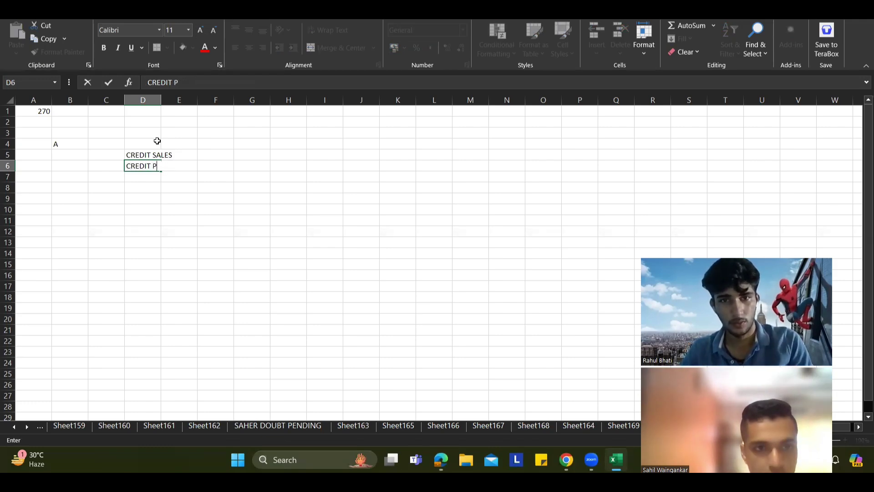
{"action": "type", "text": "URCHASE"}
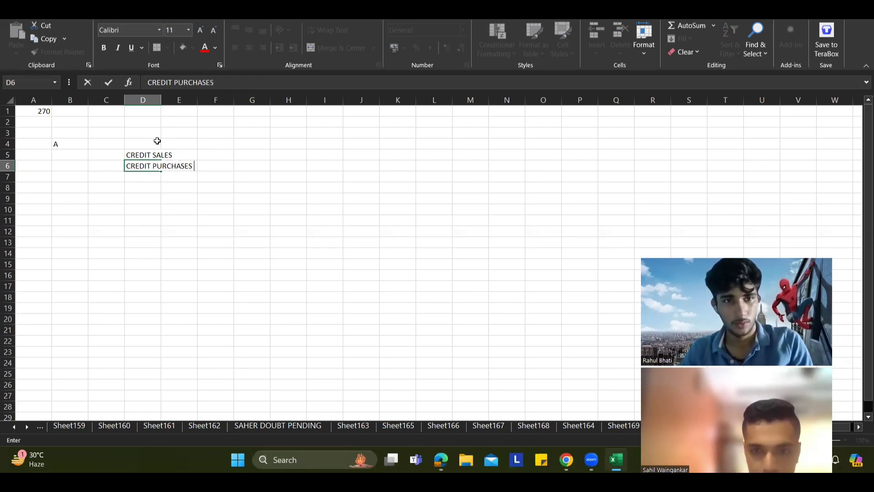
{"action": "type", "text": "S"}
Check the years in the PDF's statement of profit or loss and enter the headings 2016 in E4 and 2015 in F4.
{"action": "key", "text": "Right"}
{"action": "key", "text": "Up"}
{"action": "key", "text": "alt+Tab"}
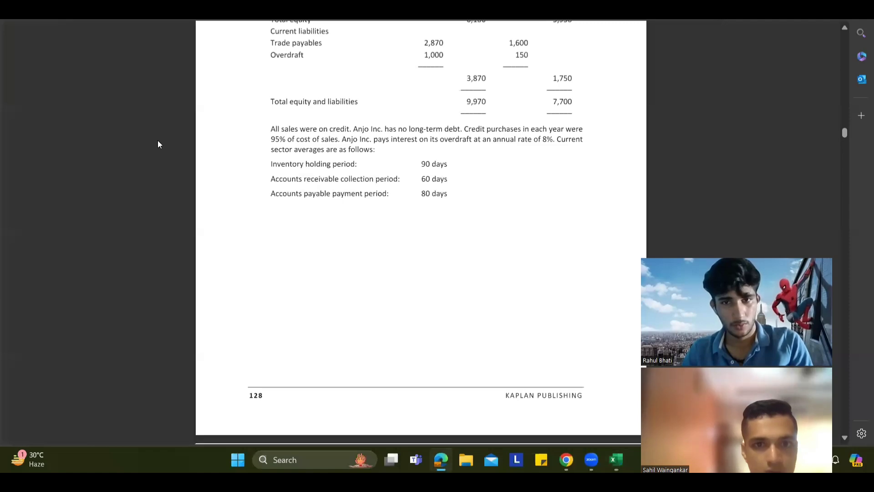
{"action": "scroll", "coordinate": [210, 172], "scroll_direction": "up", "scroll_amount": 9}
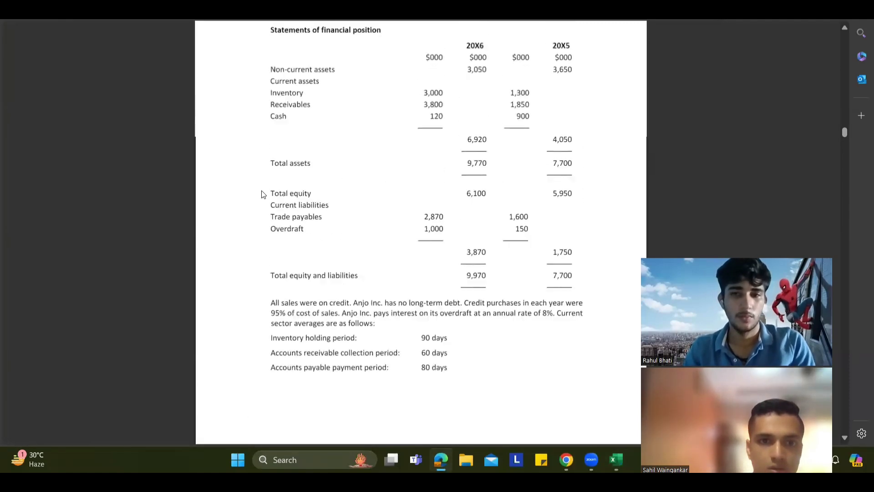
{"action": "scroll", "coordinate": [262, 193], "scroll_direction": "up", "scroll_amount": 5}
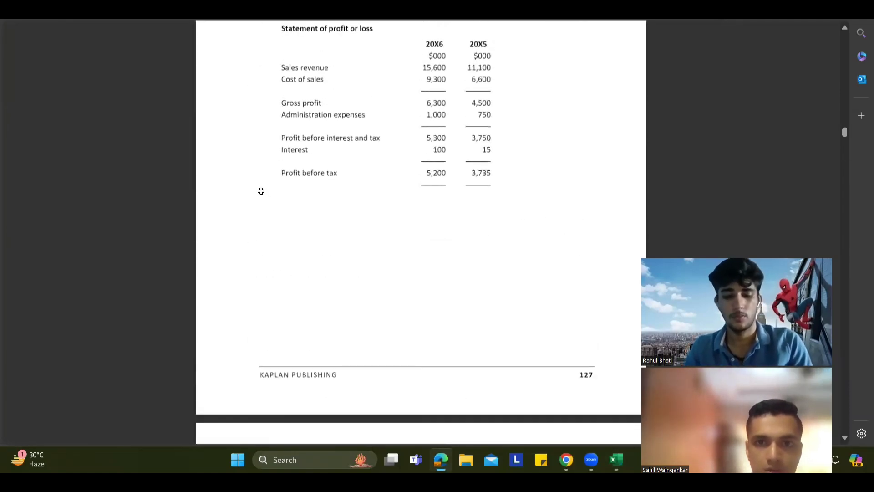
{"action": "key", "text": "alt+Tab"}
{"action": "key", "text": "Up"}
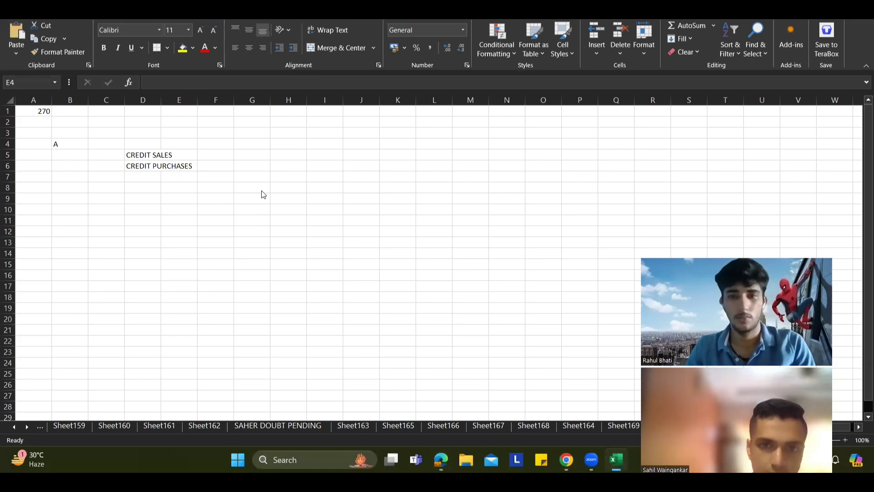
{"action": "key", "text": "alt+Tab"}
{"action": "key", "text": "alt+Tab"}
{"action": "type", "text": "2016"}
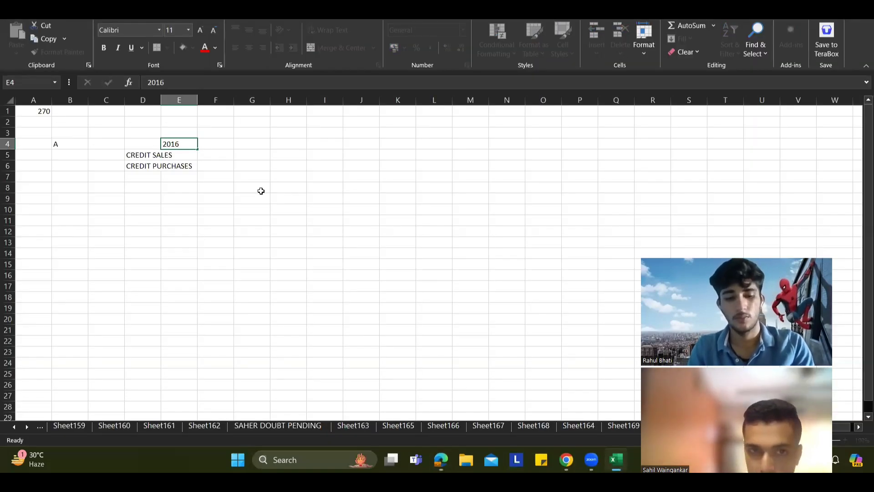
{"action": "key", "text": "Tab"}
{"action": "type", "text": "201"}
{"action": "key", "text": "Return"}
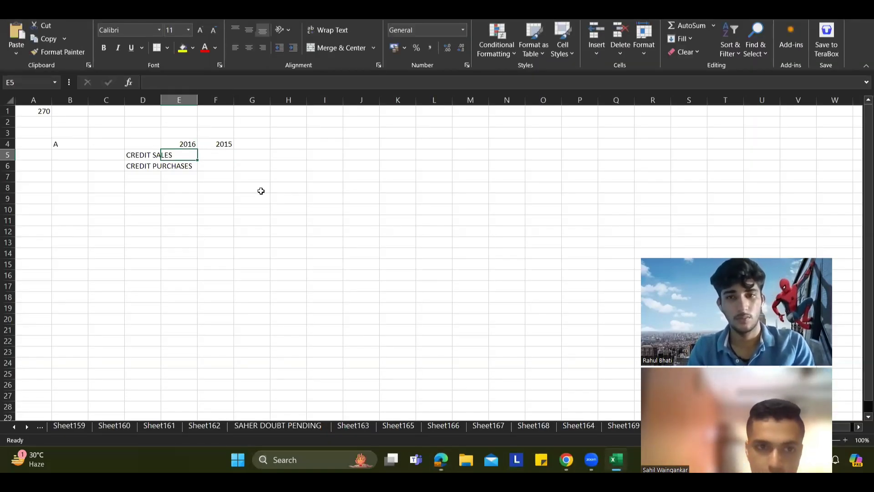
Enter the sales revenue from the PDF in the CREDIT SALES row: 15600 for 2016 and 11100 for 2015.
{"action": "key", "text": "alt+Tab"}
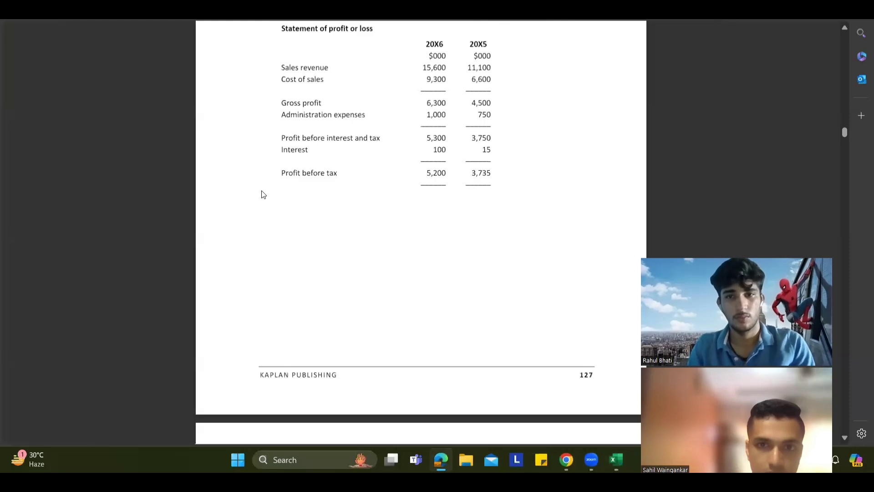
{"action": "key", "text": "alt+Tab"}
{"action": "type", "text": "15600"}
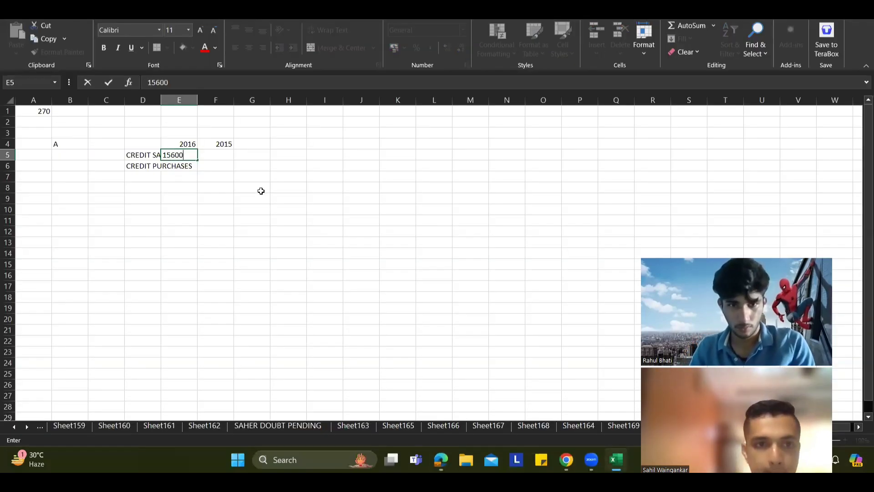
{"action": "key", "text": "alt+Tab"}
{"action": "key", "text": "alt+Tab"}
{"action": "key", "text": "Tab"}
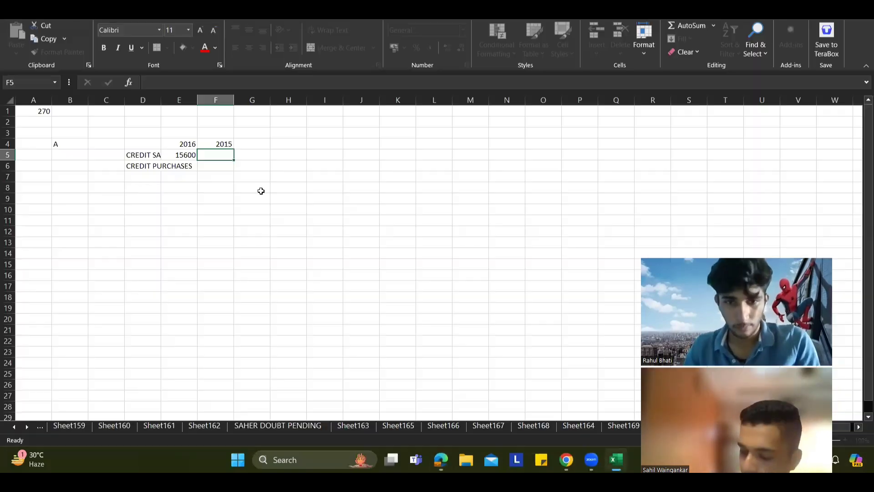
{"action": "type", "text": "11100"}
{"action": "left_click", "coordinate": [261, 191]}
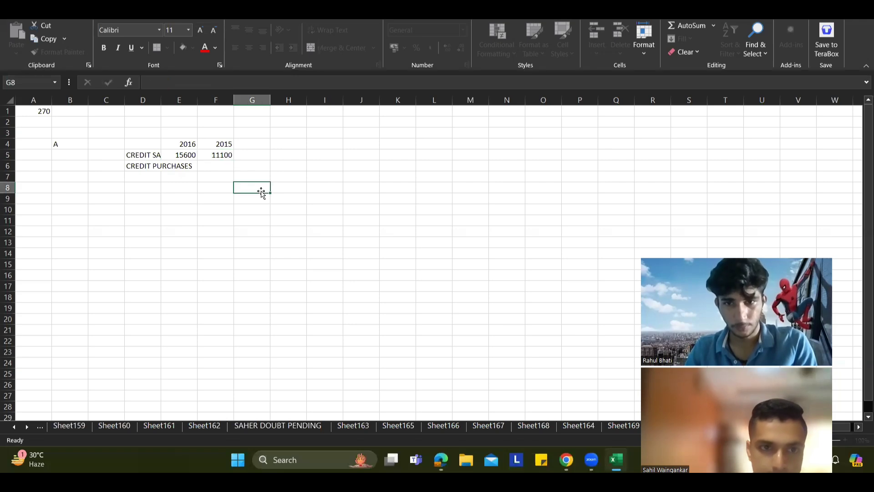
Move the CREDIT PURCHASES label from D6 to D8 and enter the label PURCHASES in D7.
{"action": "left_click", "coordinate": [136, 166]}
{"action": "key", "text": "ctrl+c"}
{"action": "left_click", "coordinate": [134, 187]}
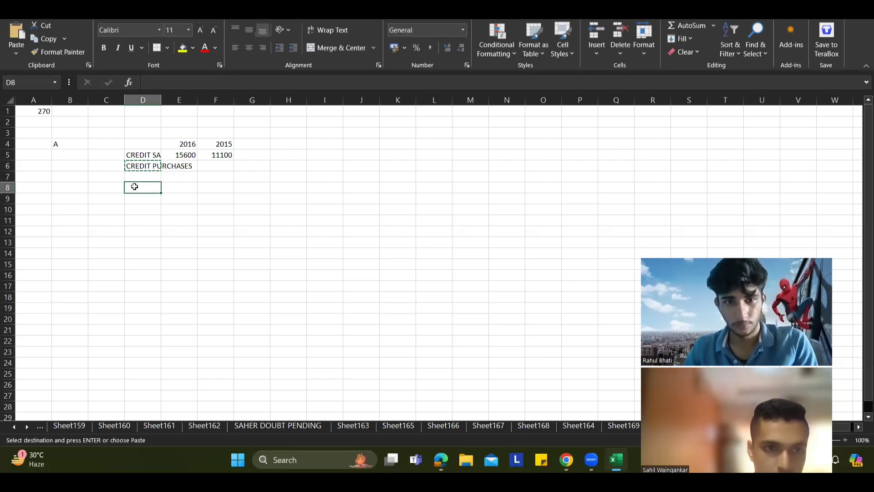
{"action": "key", "text": "ctrl+v"}
{"action": "left_click", "coordinate": [144, 175]}
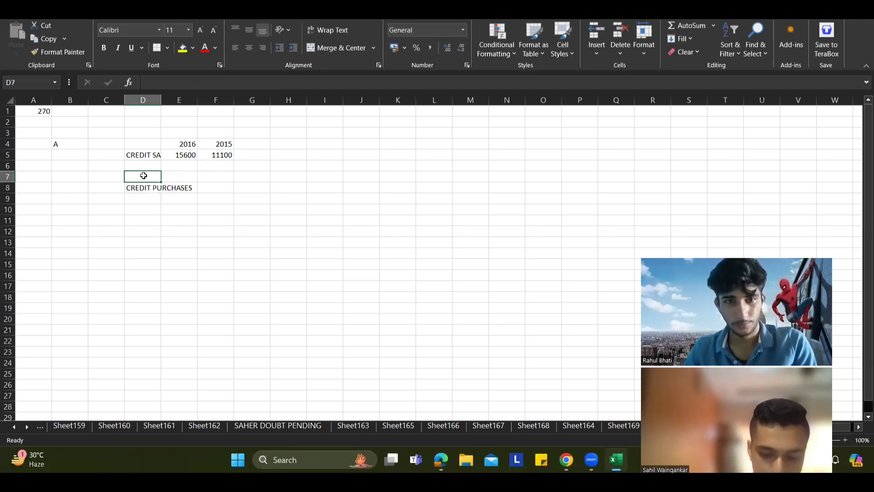
{"action": "type", "text": "P"}
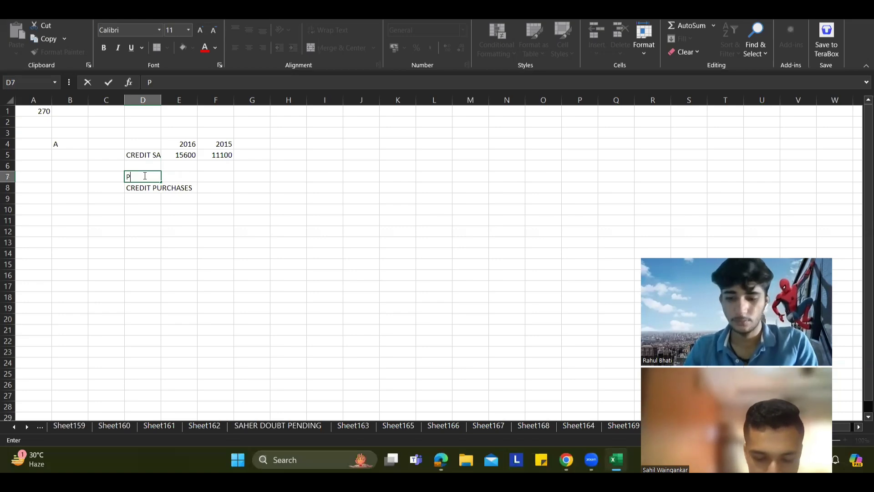
{"action": "type", "text": "URCH"}
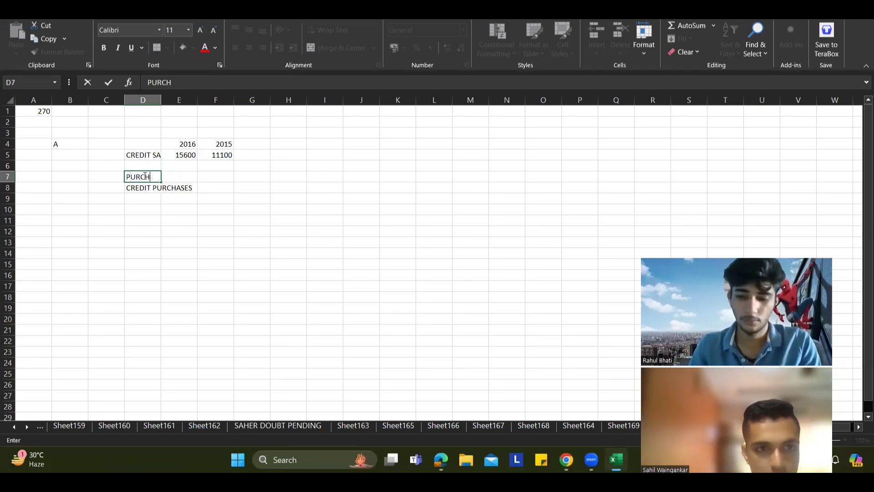
{"action": "type", "text": "ASES"}
Enter the cost of sales from the PDF in the PURCHASES row: 9300 for 2016 and 6600 for 2015.
{"action": "key", "text": "Tab"}
{"action": "key", "text": "alt+Tab"}
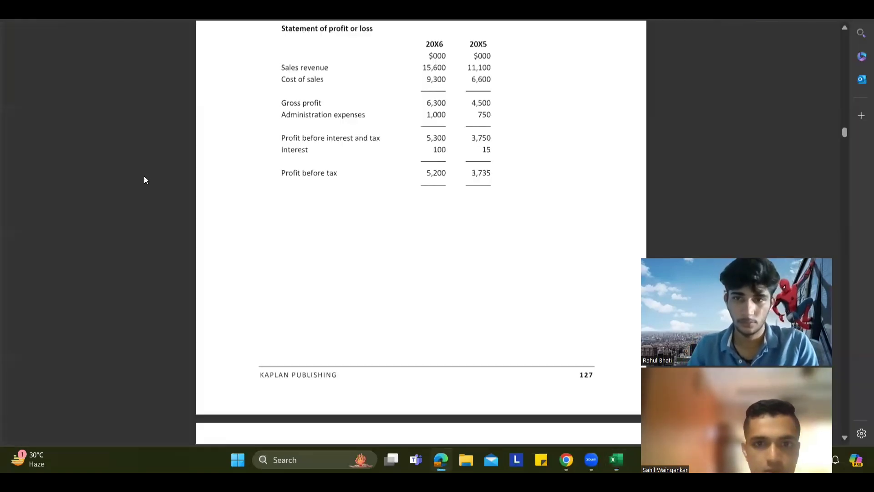
{"action": "key", "text": "alt+Tab"}
{"action": "type", "text": "9300"}
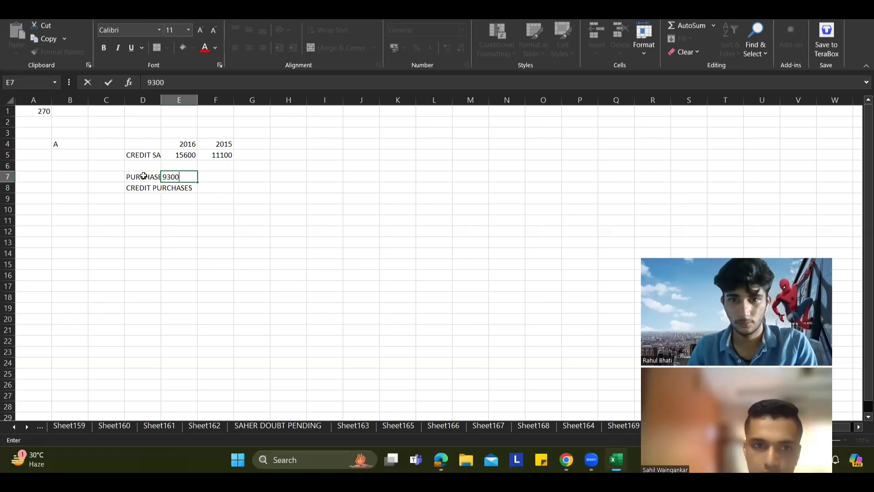
{"action": "key", "text": "Tab"}
{"action": "key", "text": "alt+Tab"}
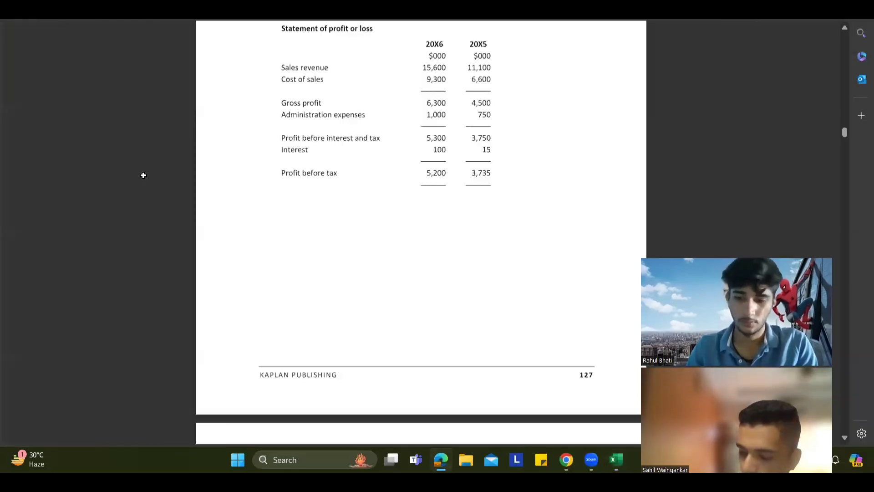
{"action": "key", "text": "alt+Tab"}
{"action": "type", "text": "6600"}
{"action": "key", "text": "Return"}
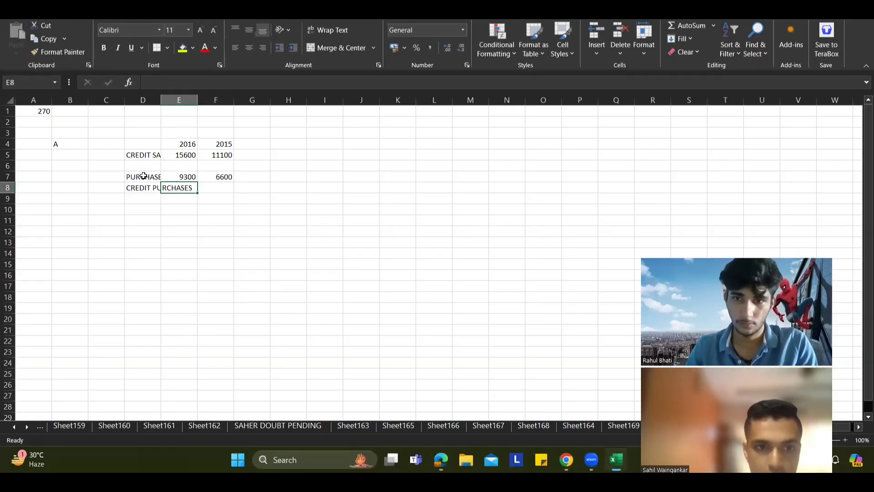
Calculate 2016 credit purchases in E8 with =E7*0.95 and copy the formula to F8 for 2015.
{"action": "type", "text": "=E7*"}
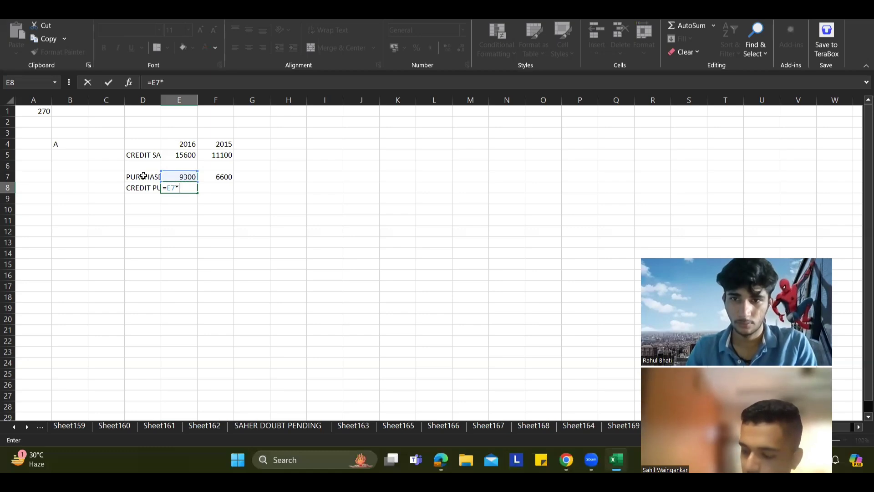
{"action": "type", "text": "0.95"}
{"action": "key", "text": "ctrl+Return"}
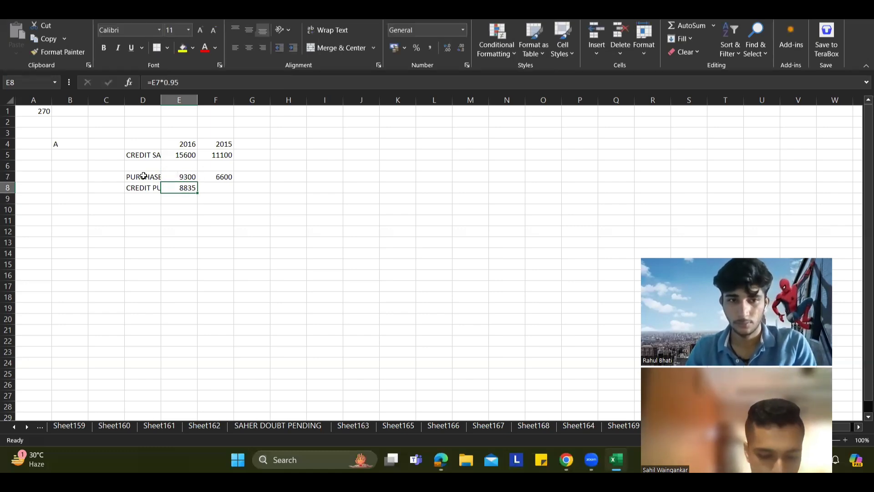
{"action": "key", "text": "ctrl+c"}
{"action": "key", "text": "Right"}
{"action": "key", "text": "ctrl+v"}
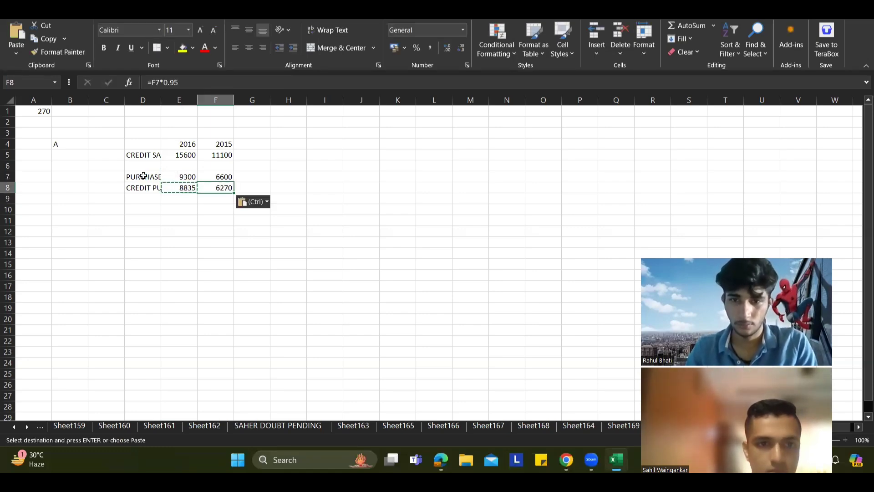
Make the CREDIT PURCHASES row, the year headings and the CREDIT SALES row bold and underlined.
{"action": "key", "text": "shift+Left"}
{"action": "key", "text": "shift+Left"}
{"action": "left_click", "coordinate": [104, 48]}
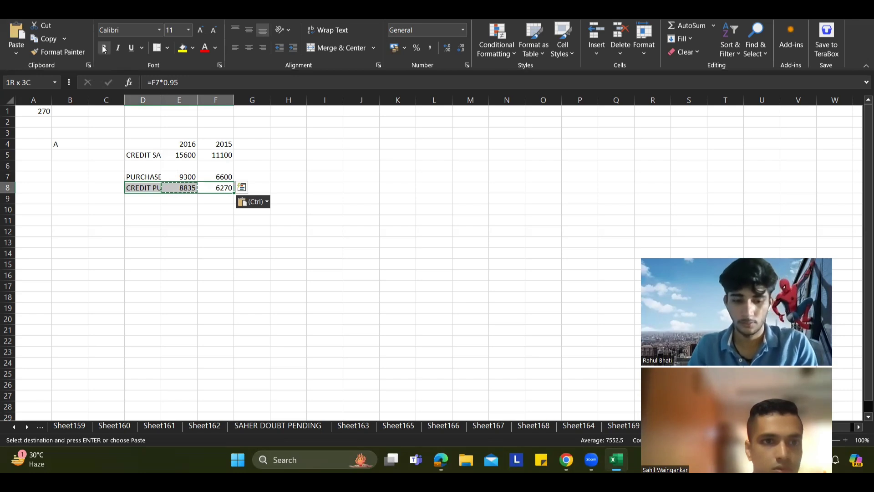
{"action": "left_click", "coordinate": [132, 47]}
{"action": "left_click_drag", "start_coordinate": [145, 154], "coordinate": [215, 145]}
{"action": "left_click", "coordinate": [104, 47]}
{"action": "left_click", "coordinate": [128, 48]}
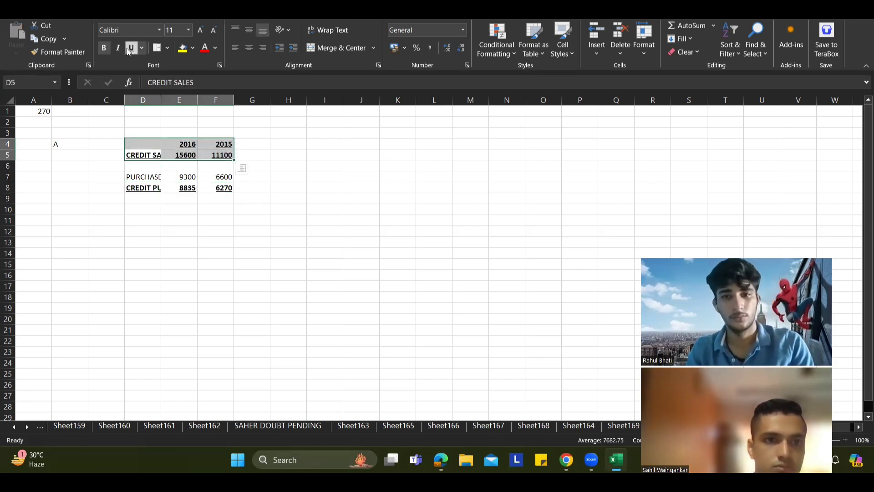
Enter the heading PARTICULARS in D12 for a new table below the credit figures.
{"action": "left_click", "coordinate": [156, 231]}
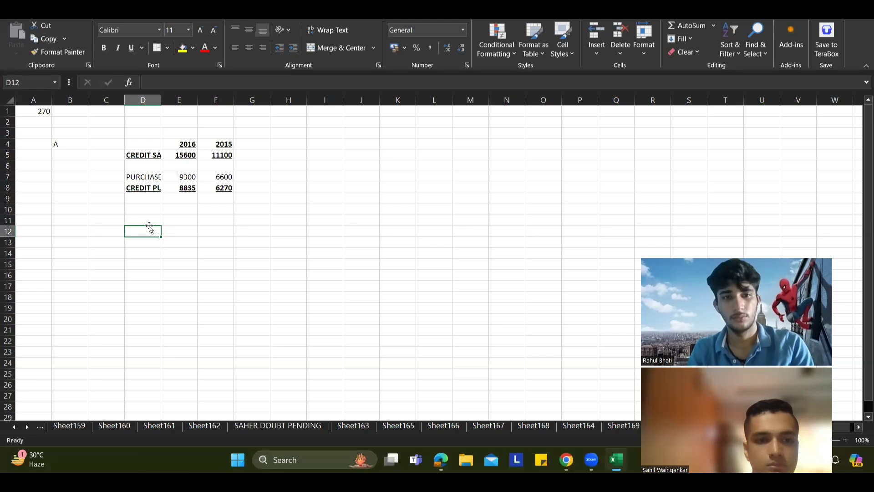
{"action": "type", "text": "PARTICULARS"}
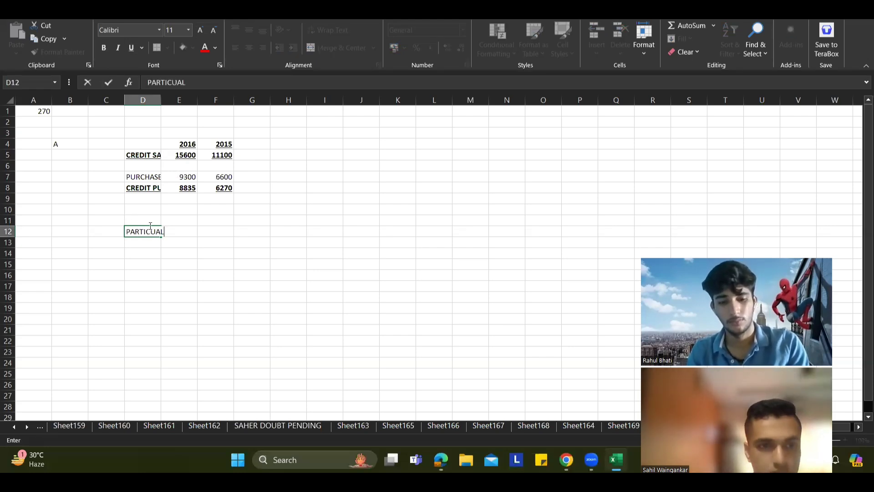
{"action": "key", "text": "BackSpace"}
{"action": "key", "text": "BackSpace"}
{"action": "key", "text": "BackSpace"}
{"action": "type", "text": "L"}
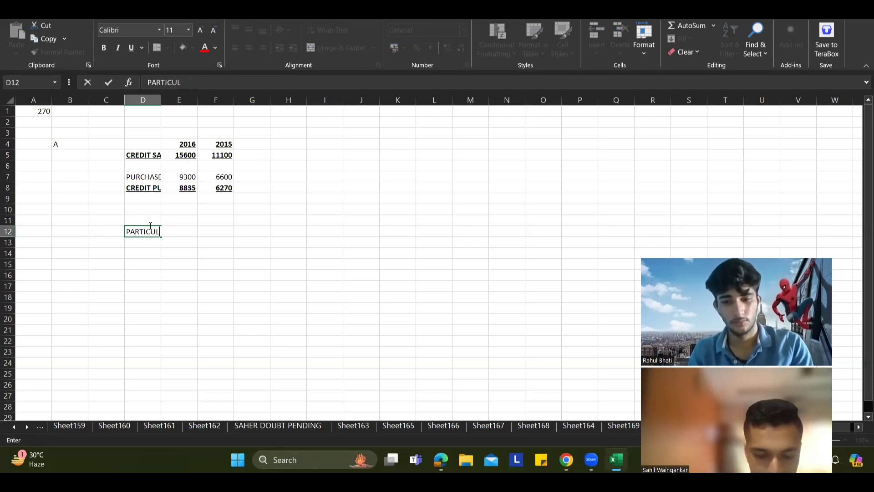
{"action": "type", "text": "ARS"}
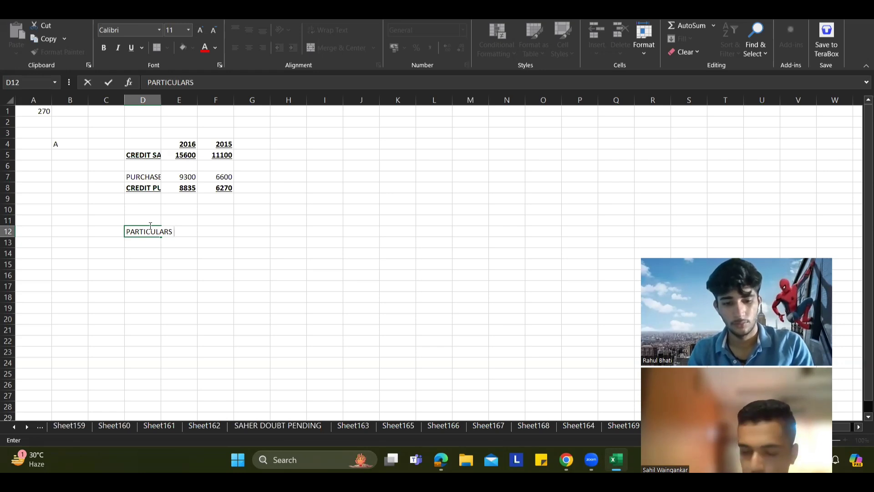
{"action": "key", "text": "Up"}
{"action": "key", "text": "Right"}
{"action": "key", "text": "Right"}
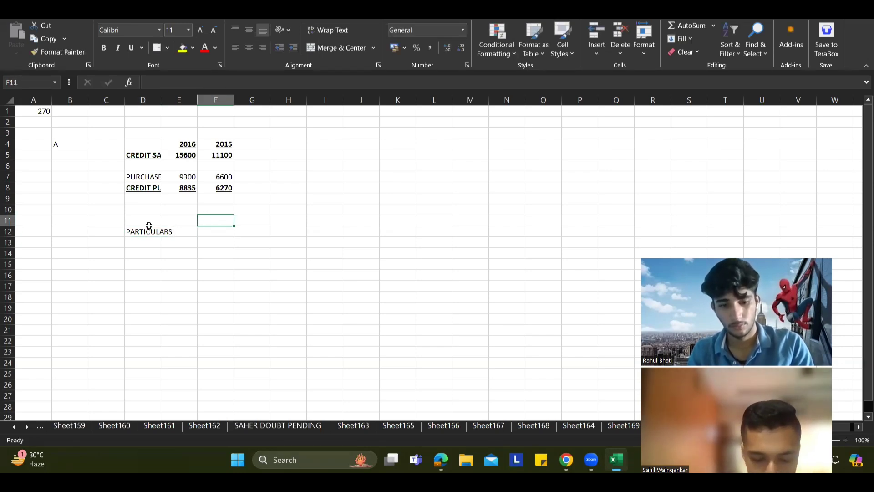
Enter the year headings 2016 in F11 and 2015 in H11 for the new table.
{"action": "type", "text": "201"}
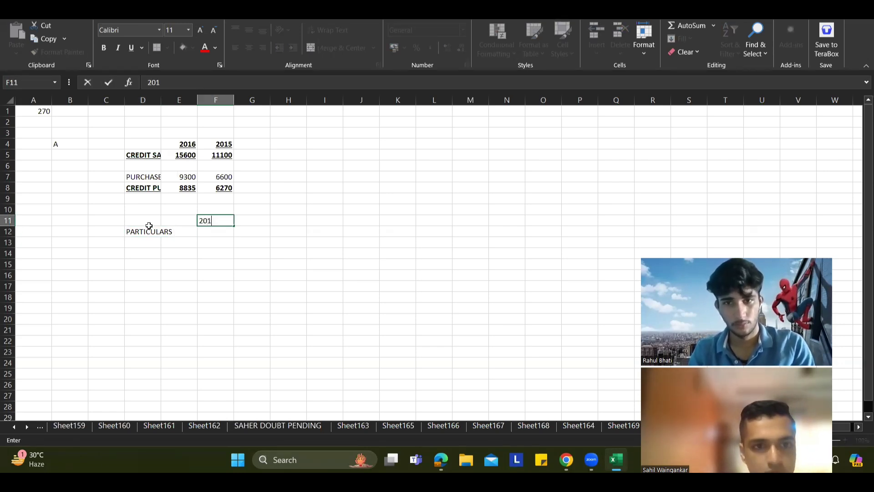
{"action": "type", "text": "6"}
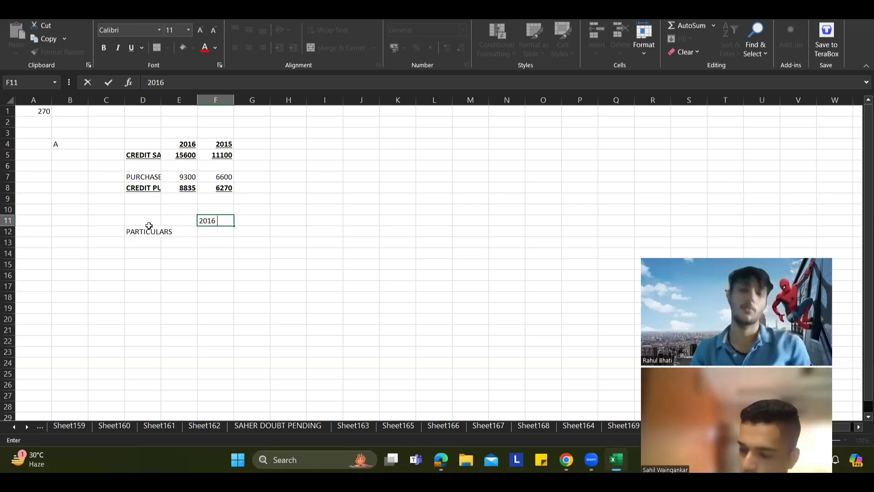
{"action": "key", "text": "Right"}
{"action": "key", "text": "Right"}
{"action": "type", "text": "2015"}
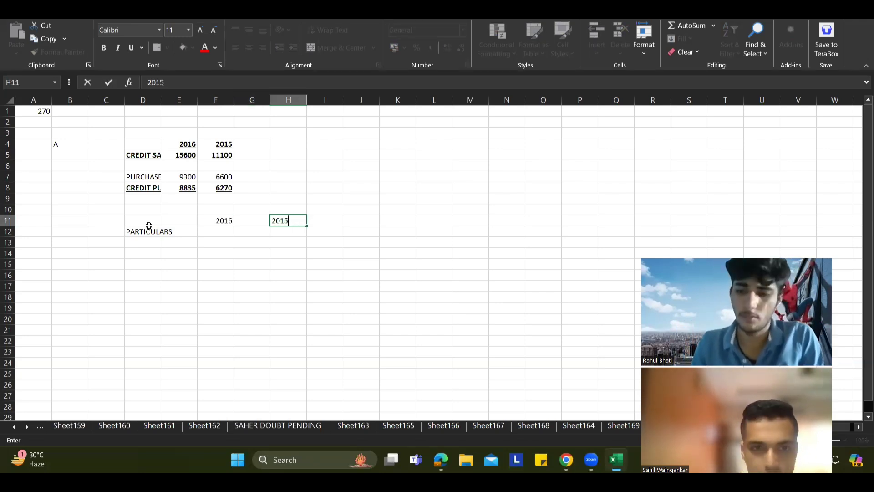
{"action": "key", "text": "Return"}
Move the PARTICULARS heading from D12 to D11, in line with the year headings.
{"action": "key", "text": "Left"}
{"action": "key", "text": "Left"}
{"action": "key", "text": "Left"}
{"action": "key", "text": "Left"}
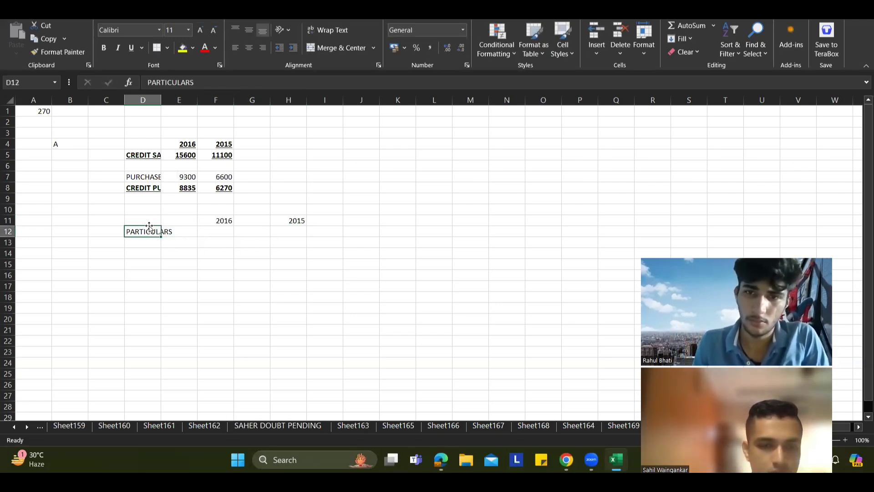
{"action": "key", "text": "Right"}
{"action": "key", "text": "Left"}
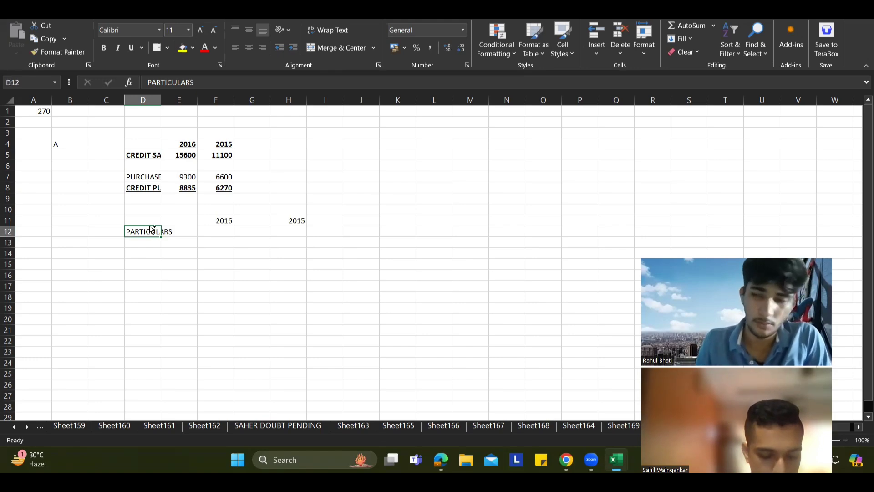
{"action": "left_click_drag", "start_coordinate": [152, 228], "coordinate": [150, 221]}
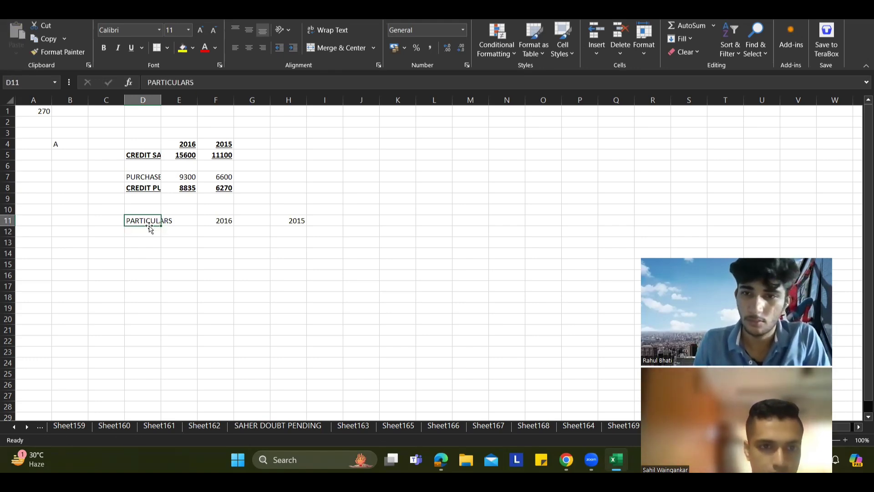
{"action": "key", "text": "Return"}
Switch to the PDF in Edge and examine the required ratios of the Anjo question and the linked answer section.
{"action": "key", "text": "alt+Tab"}
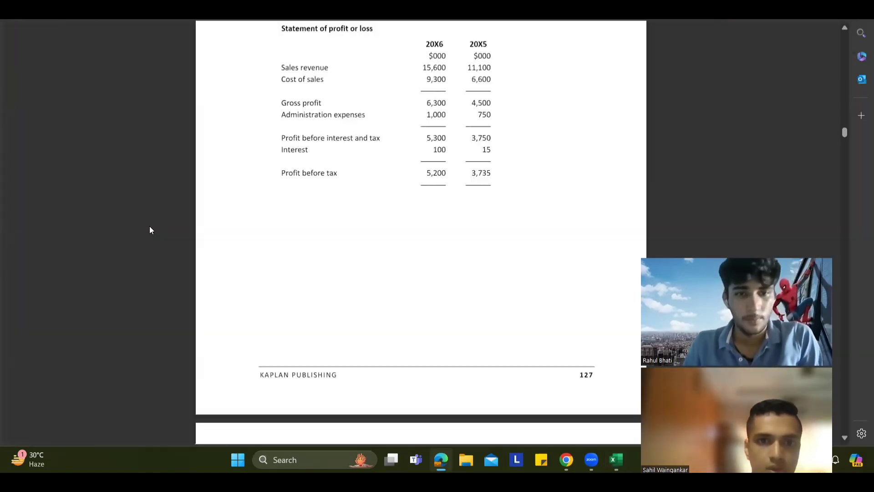
{"action": "scroll", "coordinate": [225, 336], "scroll_direction": "down", "scroll_amount": 12}
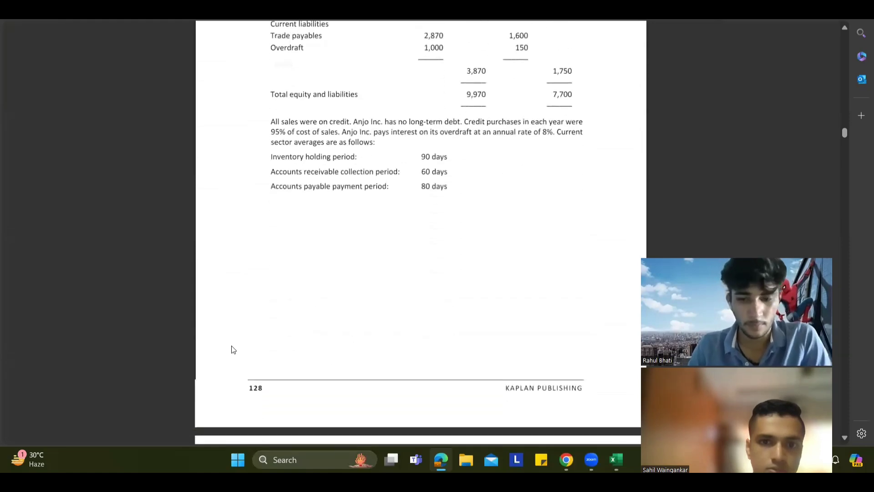
{"action": "scroll", "coordinate": [233, 349], "scroll_direction": "down", "scroll_amount": 7}
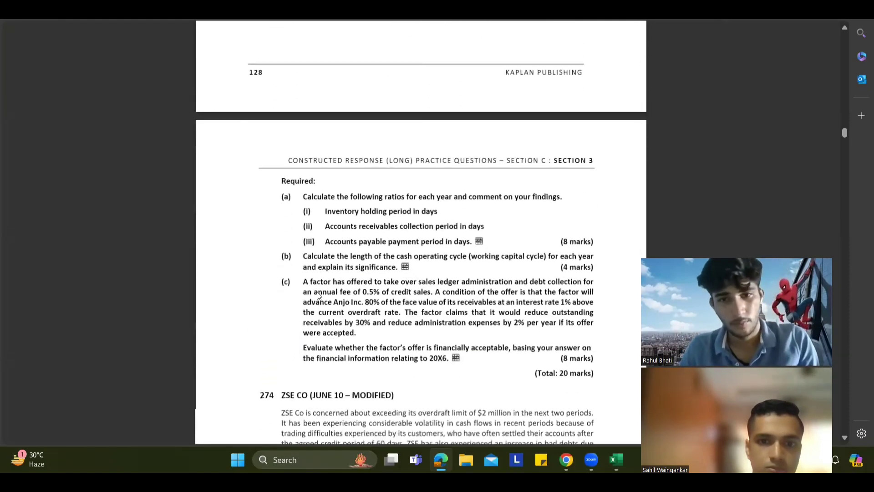
{"action": "scroll", "coordinate": [318, 295], "scroll_direction": "down", "scroll_amount": 2}
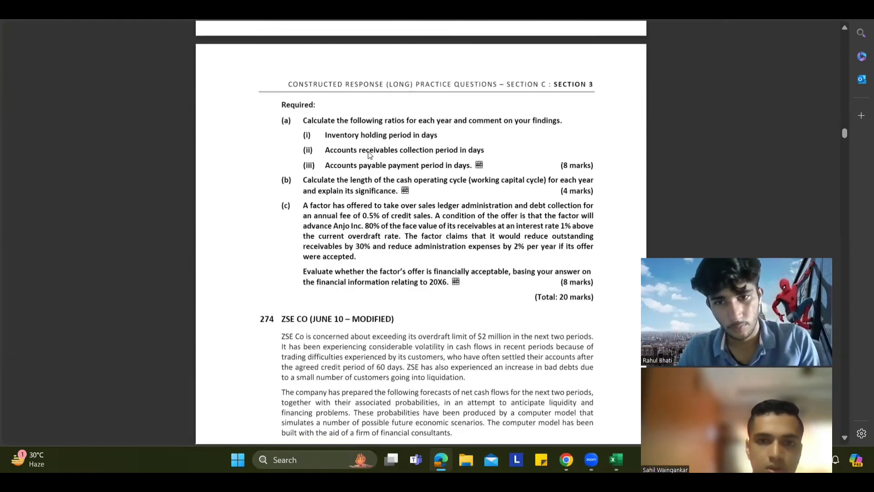
{"action": "left_click", "coordinate": [404, 190]}
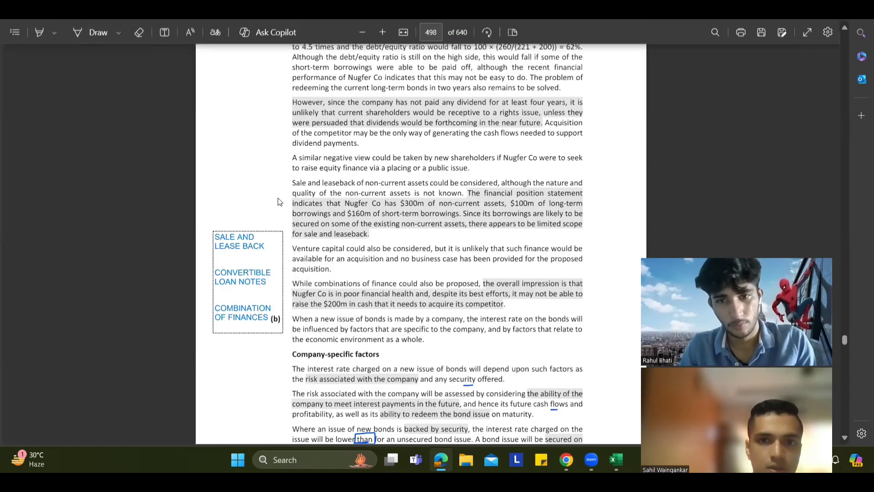
{"action": "scroll", "coordinate": [333, 167], "scroll_direction": "up", "scroll_amount": 4}
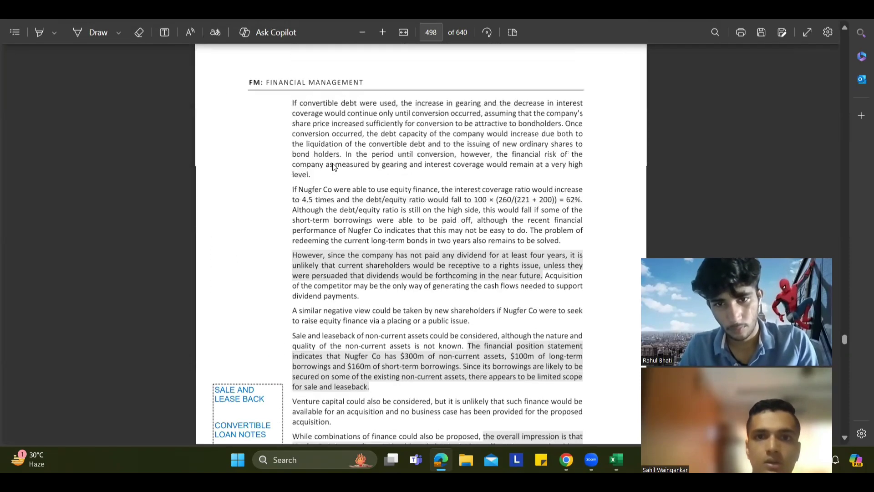
{"action": "scroll", "coordinate": [334, 166], "scroll_direction": "up", "scroll_amount": 3}
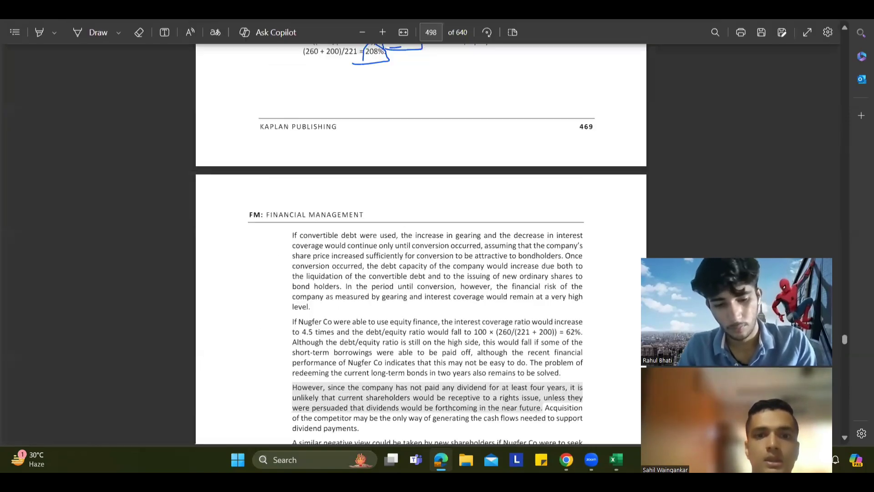
Return to the Anjo question on page 155 of the PDF and examine its statements of financial position.
{"action": "left_click", "coordinate": [431, 32]}
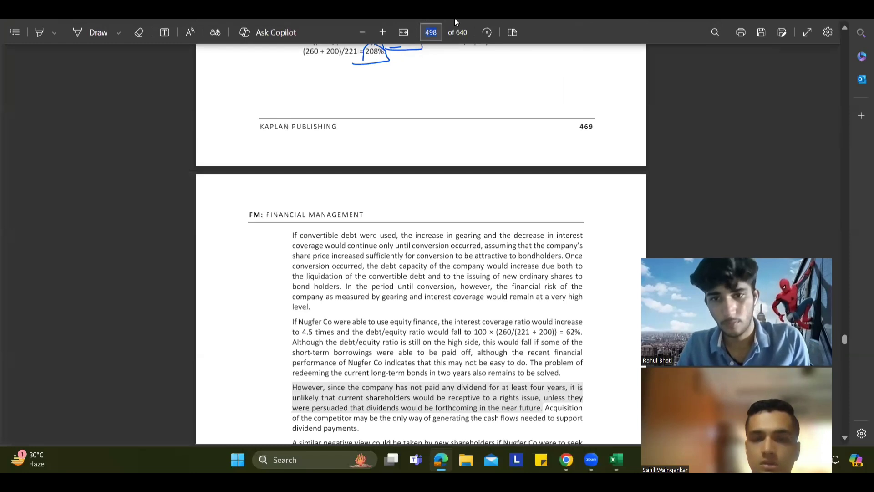
{"action": "type", "text": "150"}
{"action": "key", "text": "Return"}
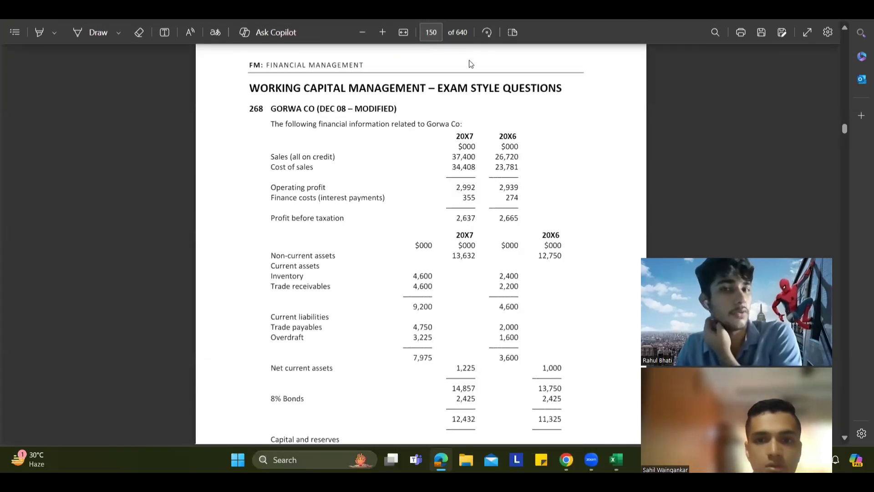
{"action": "left_click", "coordinate": [434, 27]}
{"action": "type", "text": "155"}
{"action": "key", "text": "Return"}
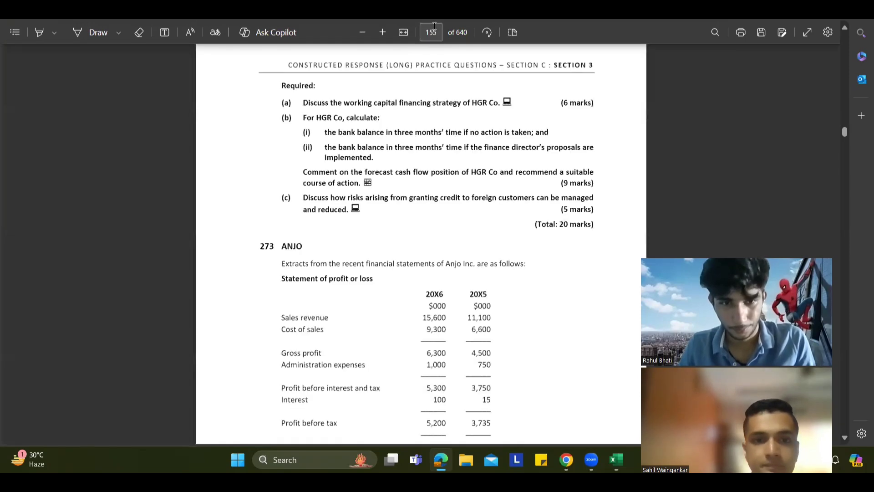
{"action": "scroll", "coordinate": [433, 175], "scroll_direction": "up", "scroll_amount": 3}
{"action": "scroll", "coordinate": [432, 176], "scroll_direction": "down", "scroll_amount": 12}
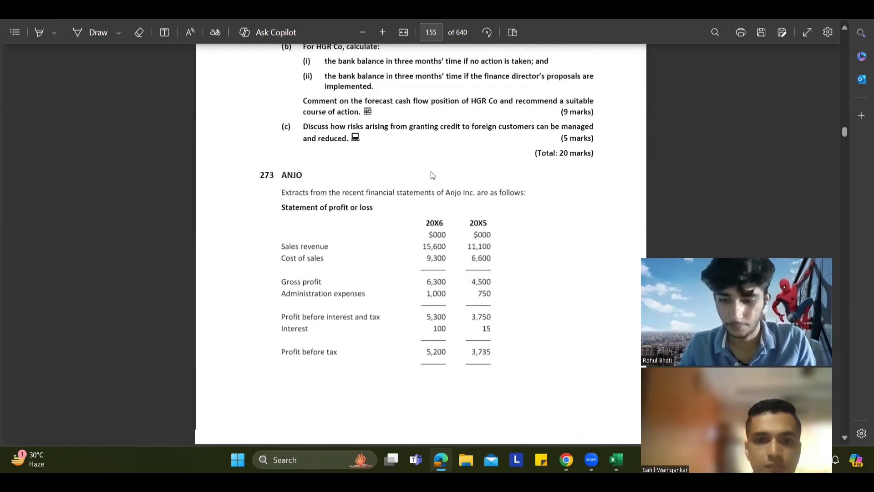
{"action": "scroll", "coordinate": [433, 175], "scroll_direction": "down", "scroll_amount": 3}
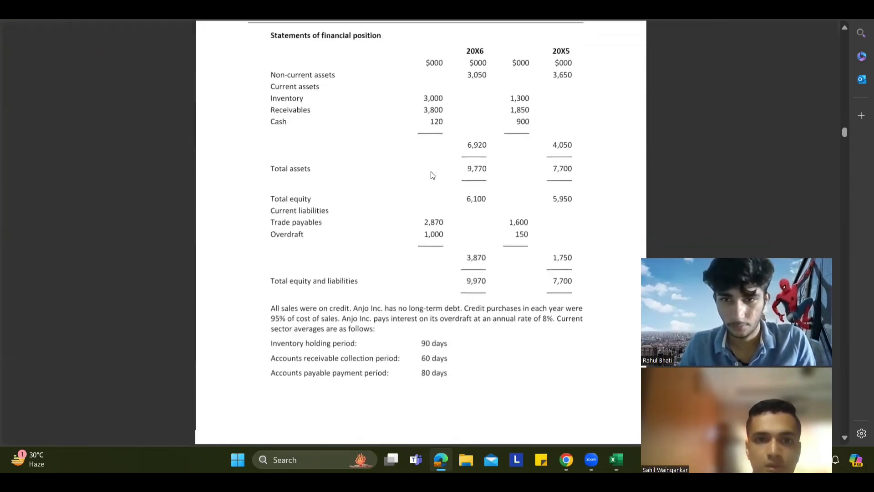
{"action": "key", "text": "alt+Tab"}
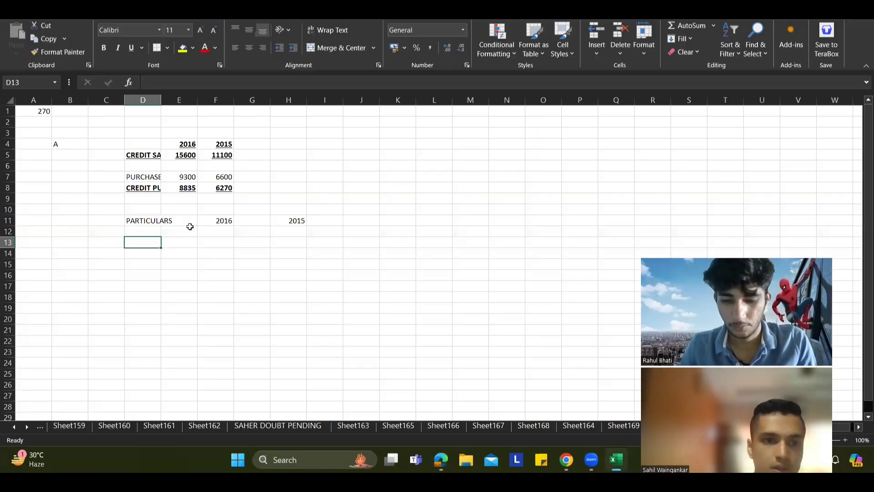
Move the table header row D11:H11 with PARTICULARS and both years down to row 17.
{"action": "left_click_drag", "start_coordinate": [164, 218], "coordinate": [291, 220]}
{"action": "key", "text": "ctrl+c"}
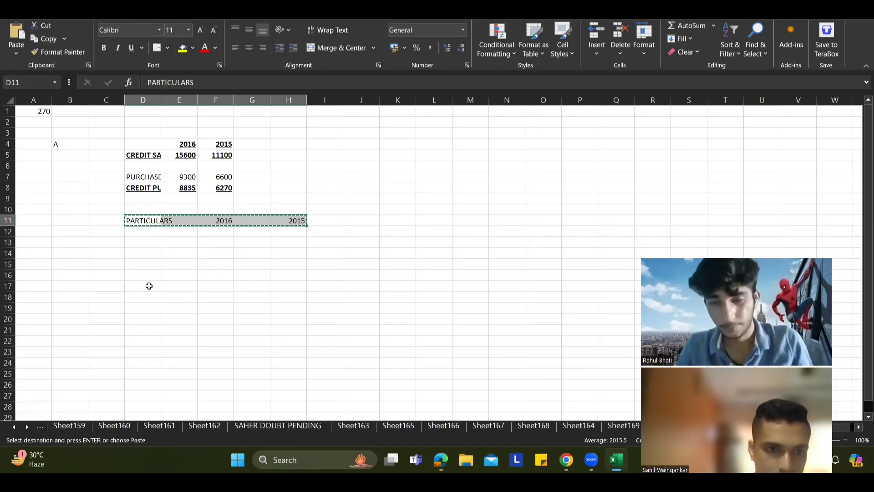
{"action": "left_click", "coordinate": [149, 285]}
{"action": "key", "text": "ctrl+v"}
Enter the row labels INVENTORY in D10 and RECEIVABLES in D12.
{"action": "left_click", "coordinate": [141, 208]}
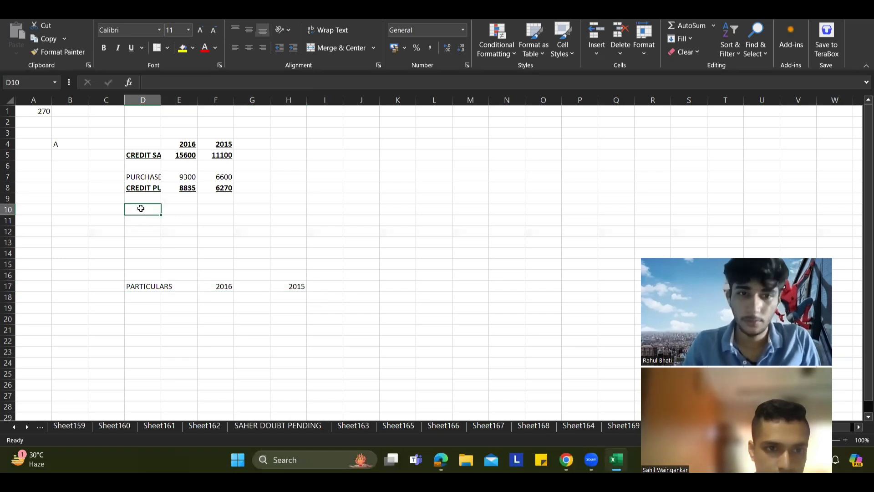
{"action": "type", "text": "INVENTOR"}
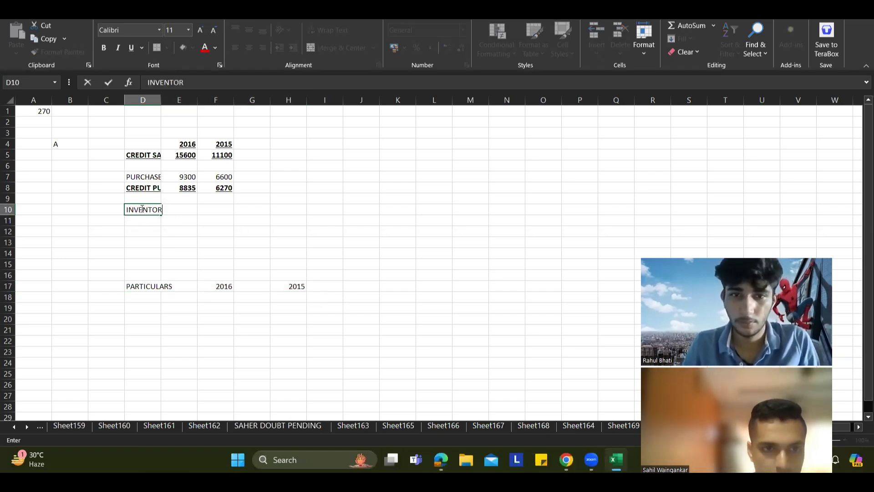
{"action": "type", "text": "Y"}
{"action": "key", "text": "Return"}
{"action": "key", "text": "Return"}
{"action": "type", "text": "RECEI"}
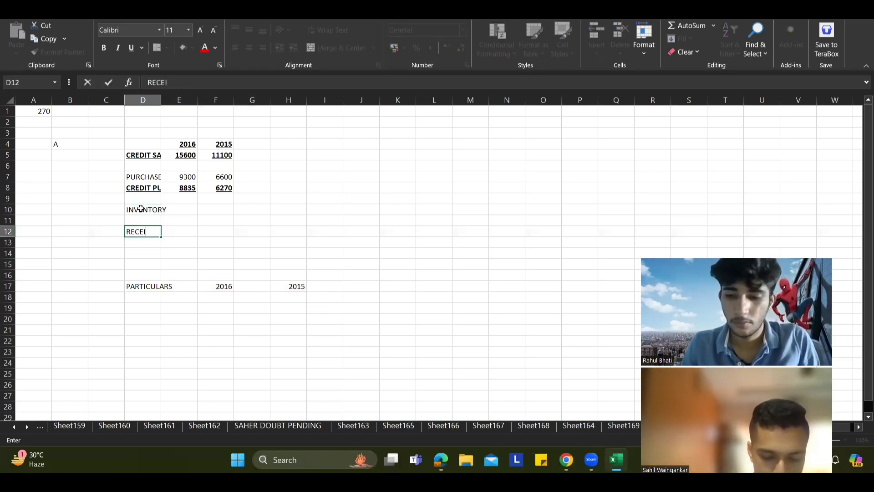
{"action": "type", "text": "VABLES"}
{"action": "key", "text": "Return"}
{"action": "key", "text": "Return"}
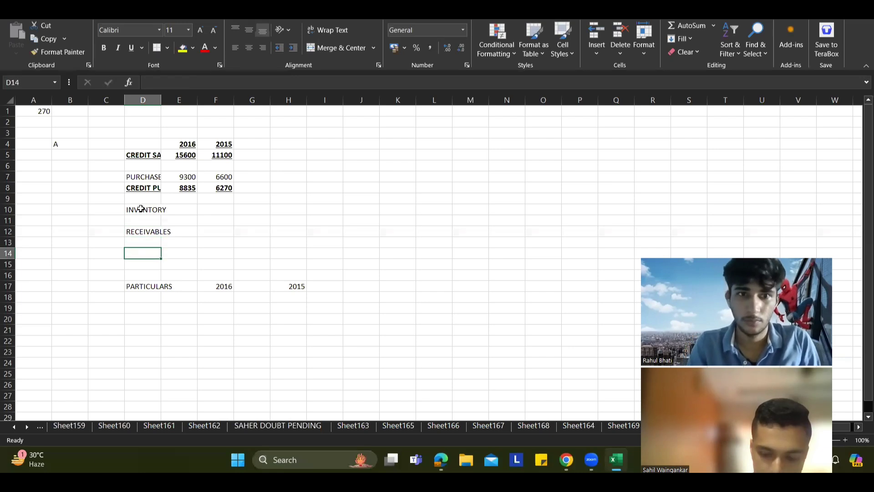
Enter the row label PAYABLES in D14.
{"action": "type", "text": "PAYAB;ES"}
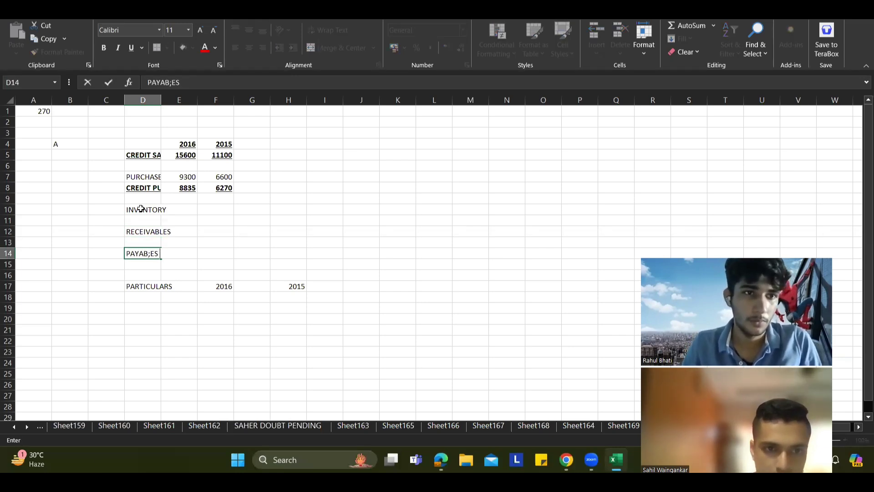
{"action": "key", "text": "BackSpace"}
{"action": "key", "text": "BackSpace"}
{"action": "key", "text": "BackSpace"}
{"action": "type", "text": "LE"}
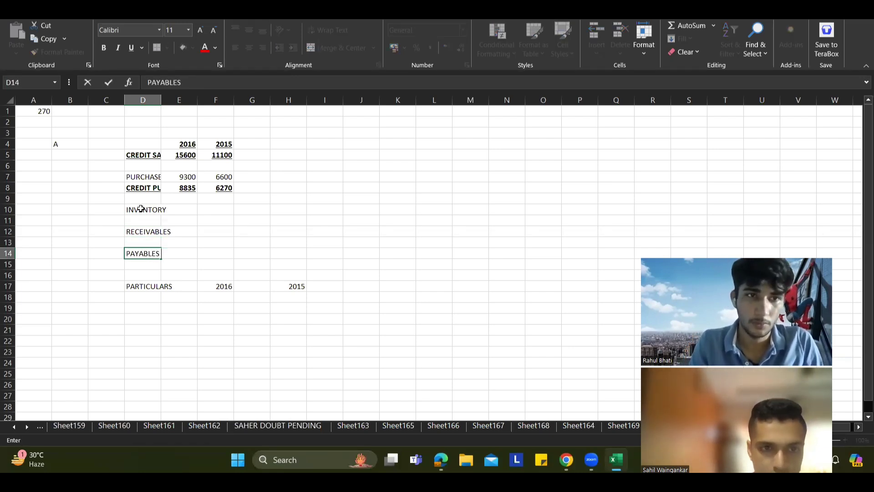
{"action": "type", "text": "S"}
Enter the inventory figures from the PDF in the INVENTORY row: 3000 for 2016 and 1300 for 2015.
{"action": "key", "text": "Right"}
{"action": "key", "text": "Up"}
{"action": "key", "text": "Up"}
{"action": "key", "text": "Up"}
{"action": "key", "text": "Up"}
{"action": "key", "text": "alt+Tab"}
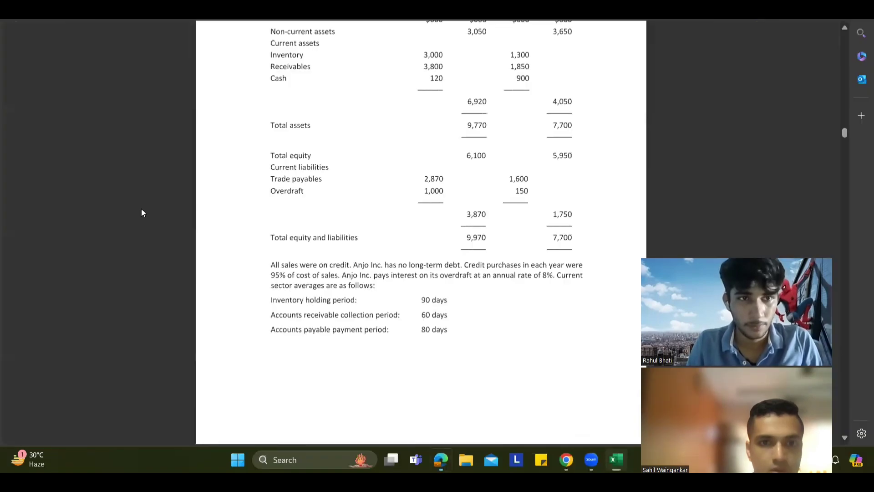
{"action": "scroll", "coordinate": [336, 188], "scroll_direction": "up", "scroll_amount": 2}
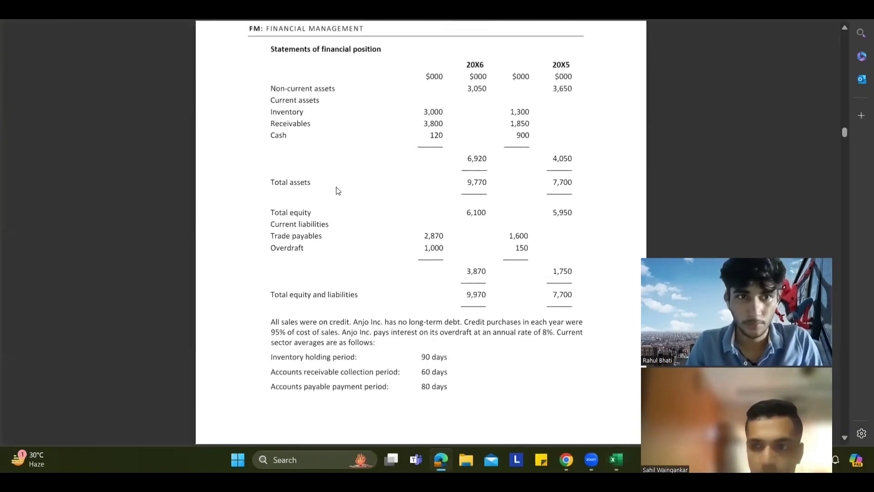
{"action": "key", "text": "alt+Tab"}
{"action": "type", "text": "3000"}
{"action": "key", "text": "alt+Tab"}
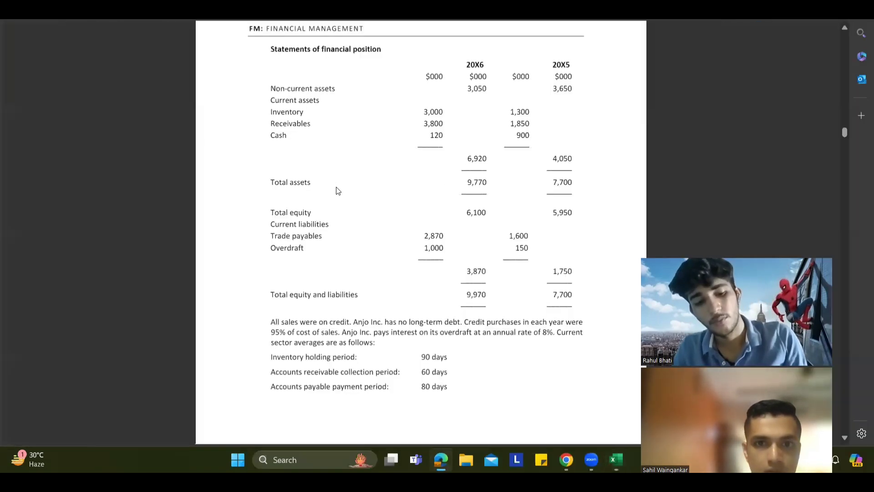
{"action": "key", "text": "alt+Tab"}
{"action": "key", "text": "Right"}
{"action": "type", "text": "1300"}
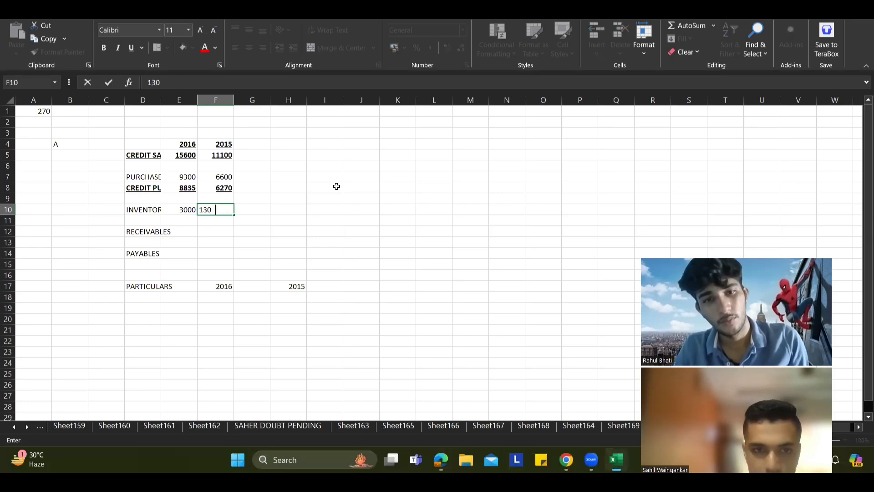
{"action": "key", "text": "Return"}
Enter the receivables figures from the PDF in the RECEIVABLES row: 3800 for 2016 and 1850 for 2015.
{"action": "key", "text": "Left"}
{"action": "key", "text": "Down"}
{"action": "type", "text": "38"}
{"action": "key", "text": "alt+Tab"}
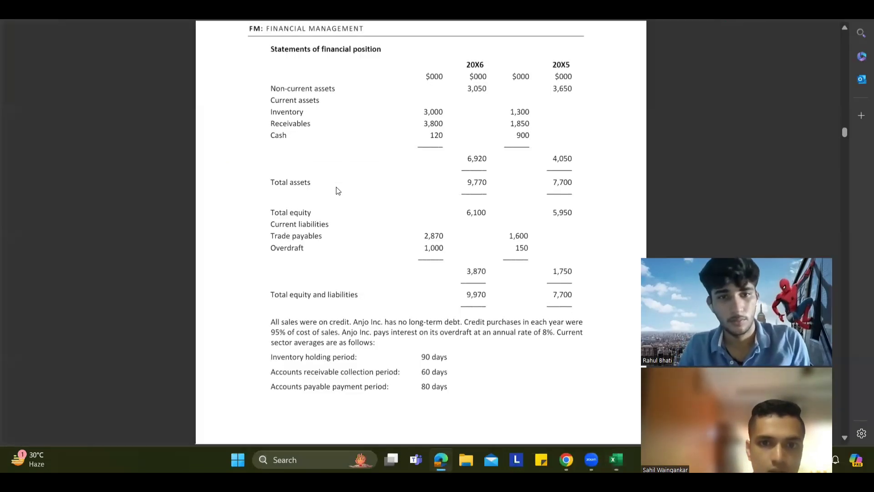
{"action": "key", "text": "alt+Tab"}
{"action": "type", "text": "00"}
{"action": "key", "text": "Right"}
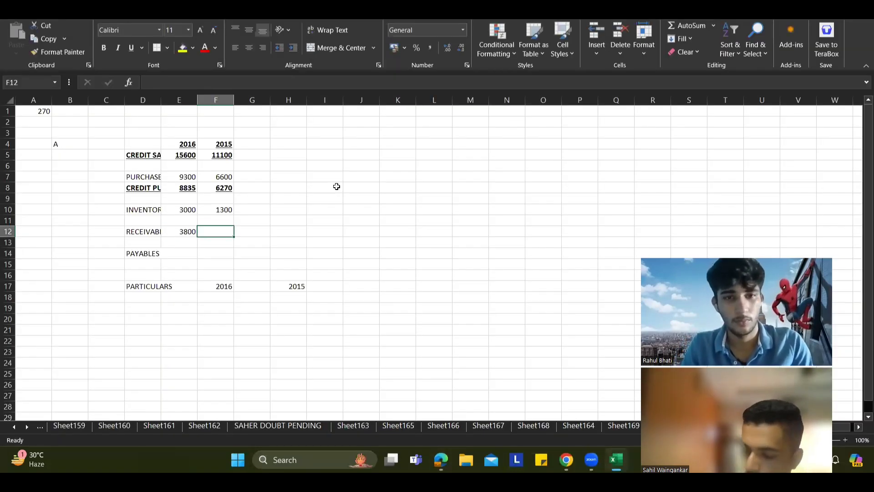
{"action": "type", "text": "1850"}
{"action": "key", "text": "Return"}
Enter the trade payables figures from the PDF in the PAYABLES row: 2870 for 2016 and 1600 for 2015.
{"action": "key", "text": "Down"}
{"action": "key", "text": "Left"}
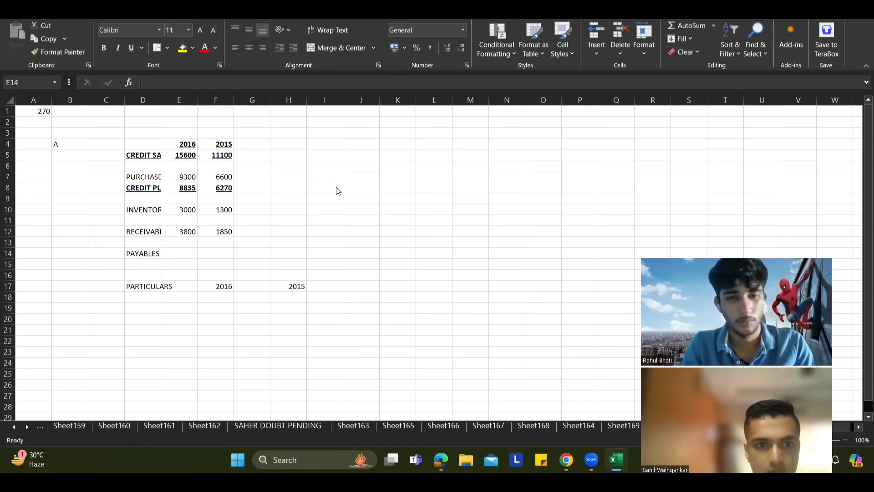
{"action": "key", "text": "alt+Tab"}
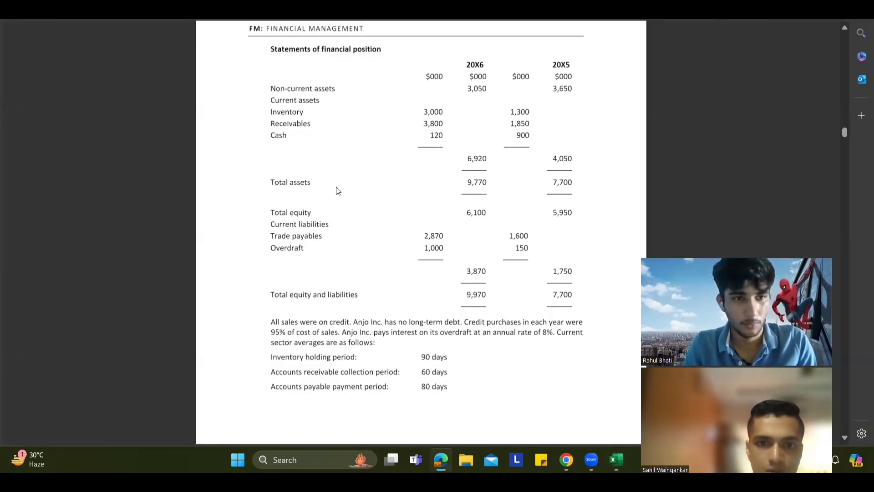
{"action": "key", "text": "alt+Tab"}
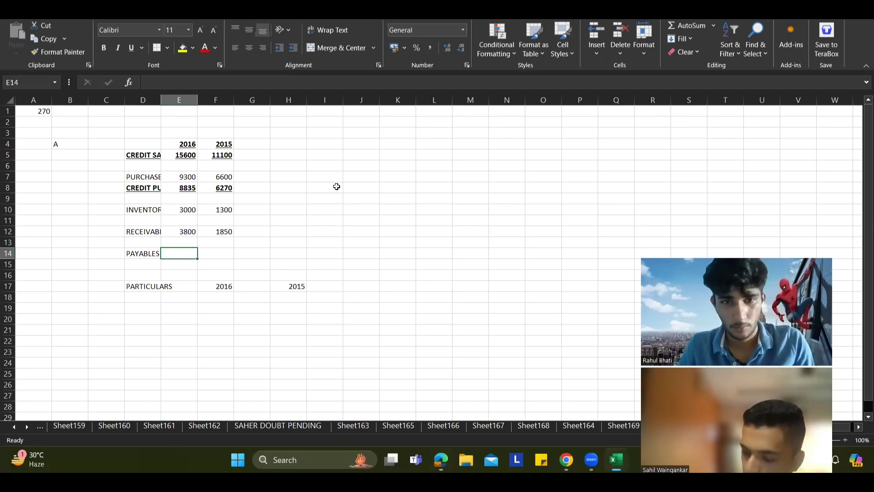
{"action": "type", "text": "2870"}
{"action": "key", "text": "Return"}
{"action": "key", "text": "alt+Tab"}
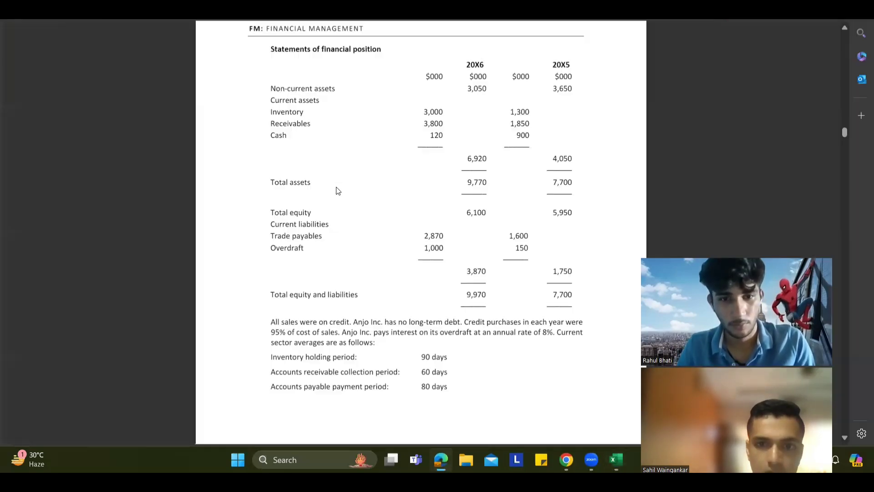
{"action": "key", "text": "alt+Tab"}
{"action": "type", "text": "1600"}
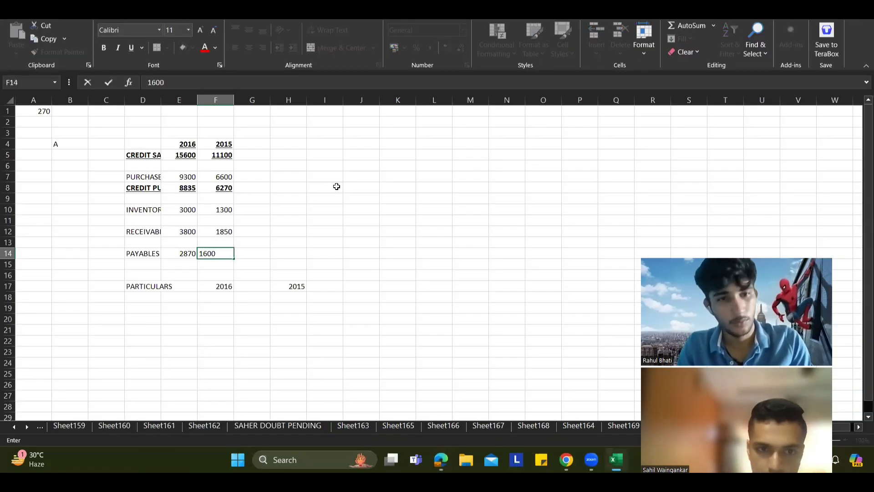
Make the PARTICULARS, 2016 and 2015 headings in row 17 bold.
{"action": "key", "text": "Down"}
{"action": "key", "text": "Down"}
{"action": "key", "text": "Down"}
{"action": "key", "text": "Left"}
{"action": "key", "text": "Left"}
{"action": "key", "text": "shift+Right"}
{"action": "key", "text": "shift+Right"}
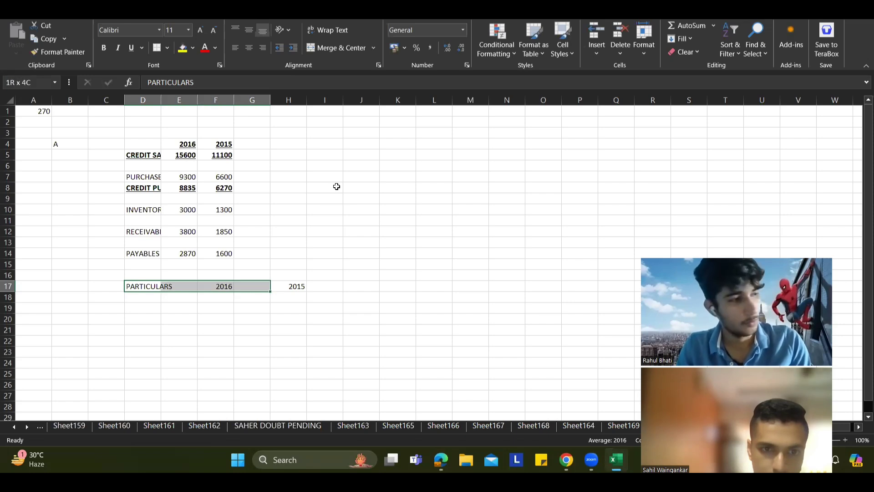
{"action": "key", "text": "shift+Right"}
{"action": "key", "text": "shift+Right"}
{"action": "key", "text": "ctrl+b"}
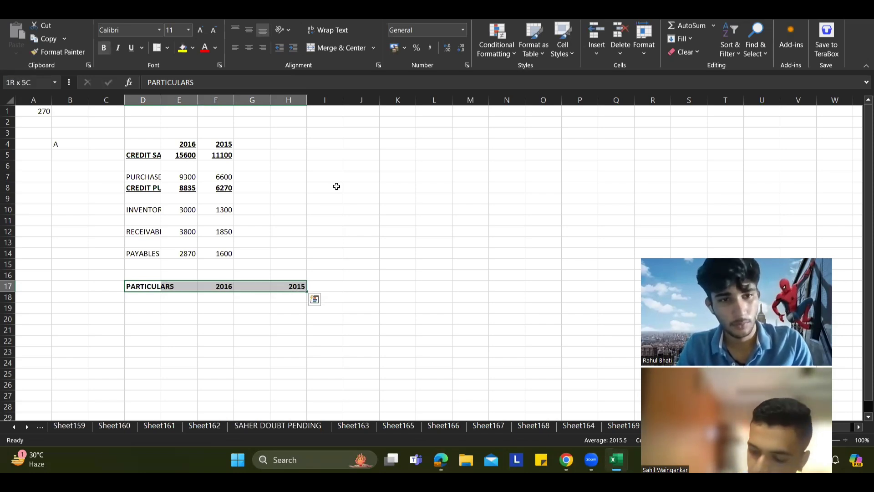
{"action": "key", "text": "Down"}
{"action": "key", "text": "Down"}
Examine the statements of financial position, sector averages and required ratios for Anjo Inc. in the PDF.
{"action": "key", "text": "alt+Tab"}
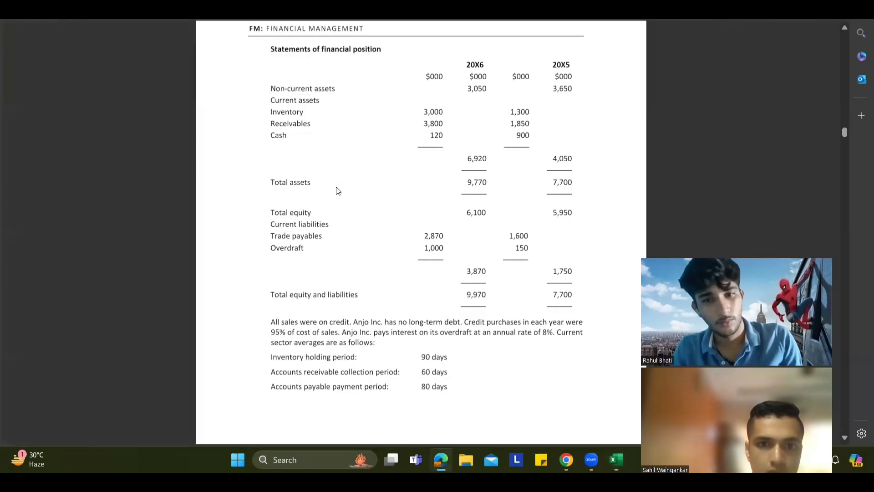
{"action": "key", "text": "alt+Tab"}
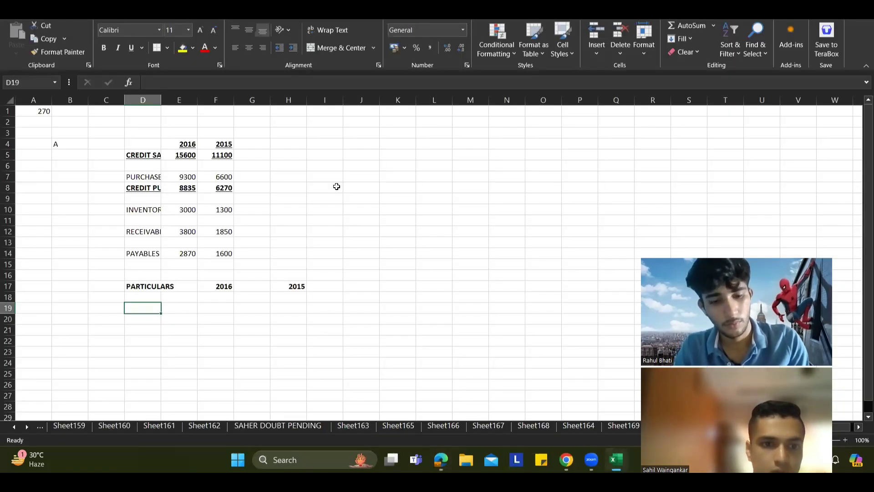
{"action": "key", "text": "alt+Tab"}
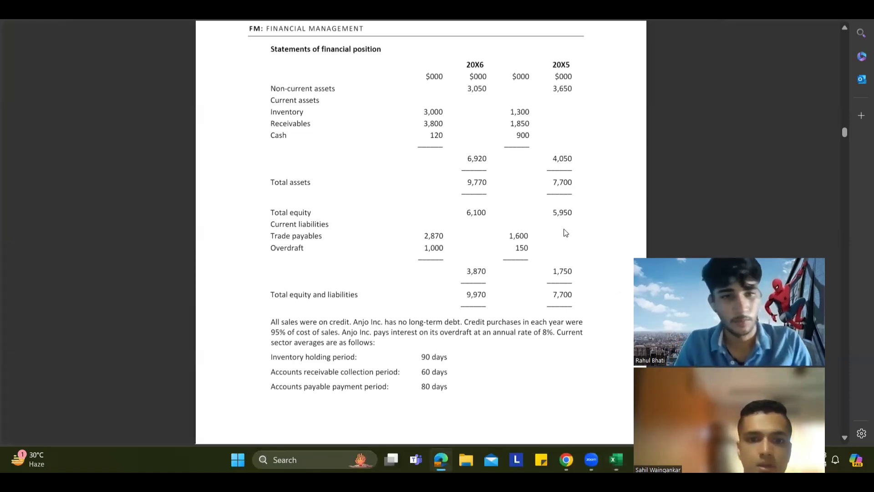
{"action": "scroll", "coordinate": [563, 231], "scroll_direction": "down", "scroll_amount": 2}
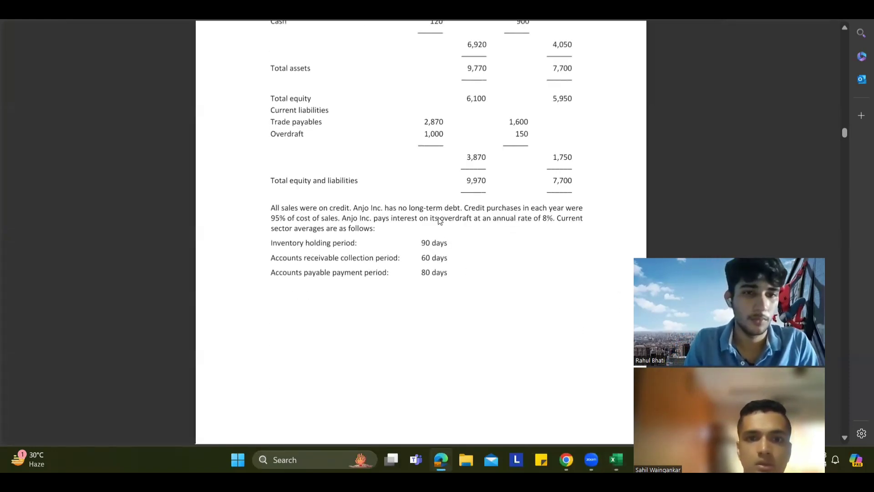
{"action": "scroll", "coordinate": [474, 226], "scroll_direction": "up", "scroll_amount": 2}
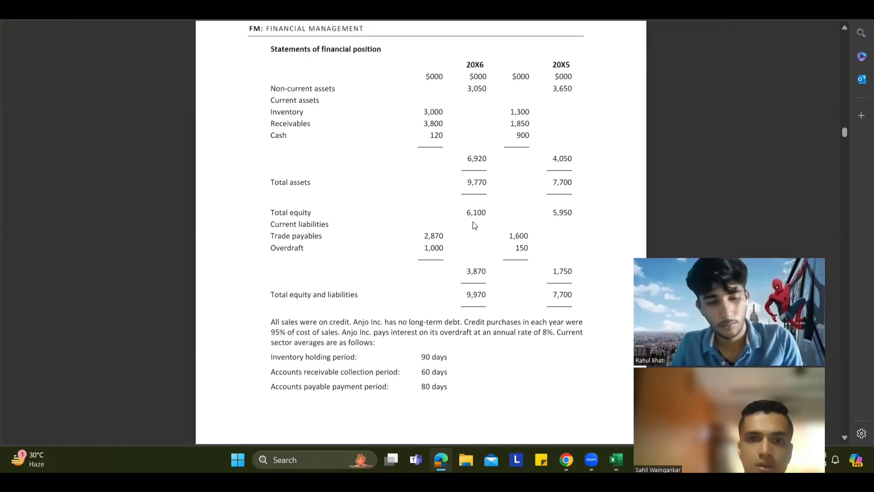
{"action": "scroll", "coordinate": [474, 225], "scroll_direction": "down", "scroll_amount": 9}
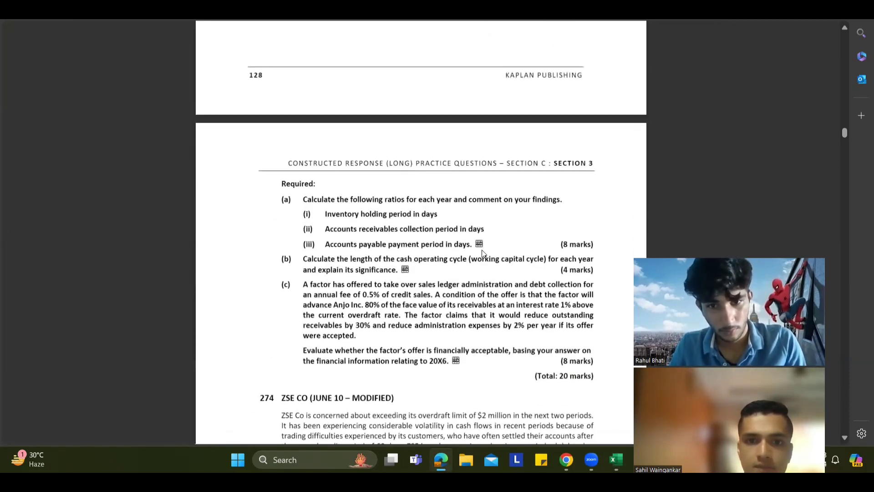
{"action": "scroll", "coordinate": [482, 253], "scroll_direction": "down", "scroll_amount": 2}
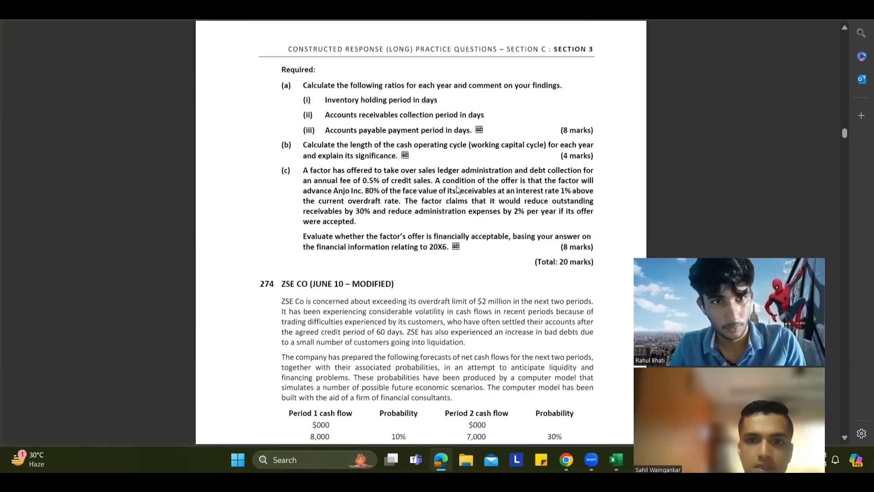
{"action": "scroll", "coordinate": [481, 239], "scroll_direction": "up", "scroll_amount": 8}
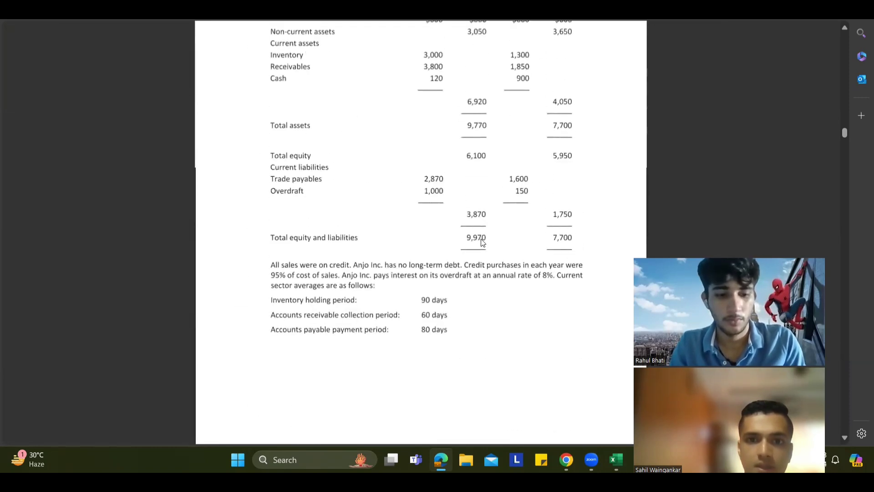
{"action": "scroll", "coordinate": [485, 238], "scroll_direction": "up", "scroll_amount": 10}
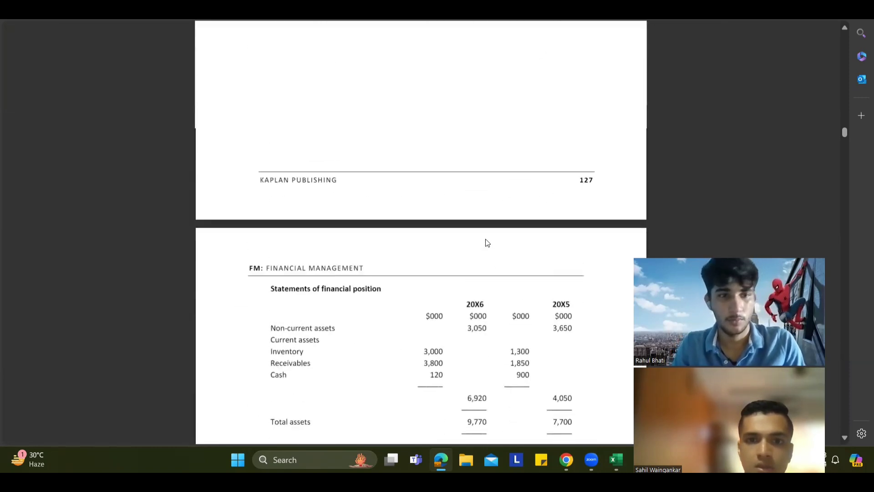
{"action": "scroll", "coordinate": [486, 239], "scroll_direction": "down", "scroll_amount": 8}
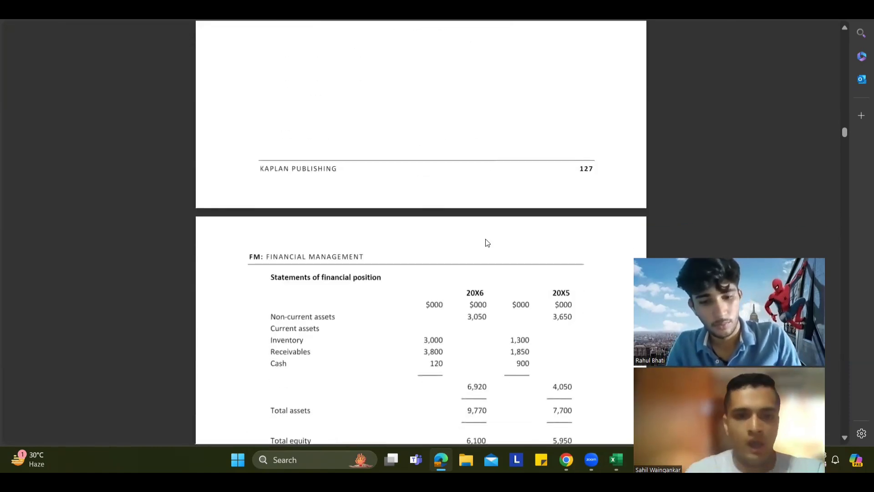
{"action": "scroll", "coordinate": [486, 242], "scroll_direction": "down", "scroll_amount": 4}
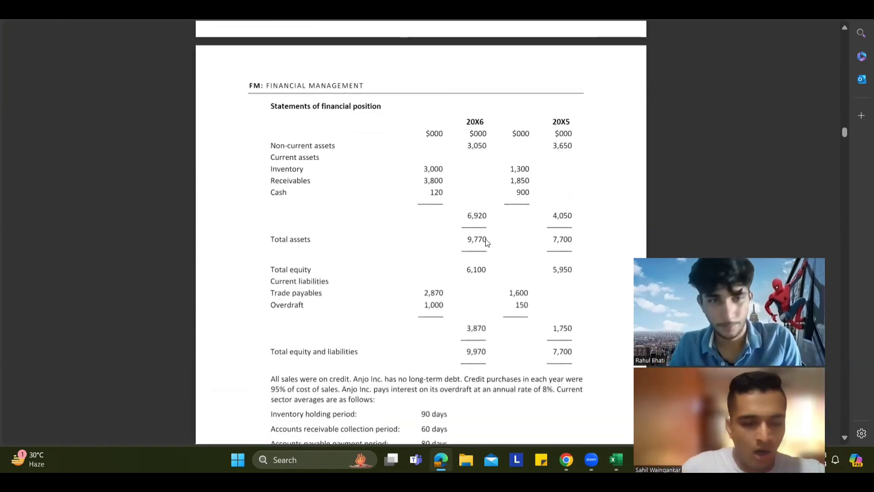
Switch back to Excel and enter the row label INVENTORY HOLDING PERIOD in D19 under PARTICULARS.
{"action": "key", "text": "alt+Tab"}
{"action": "type", "text": "IN"}
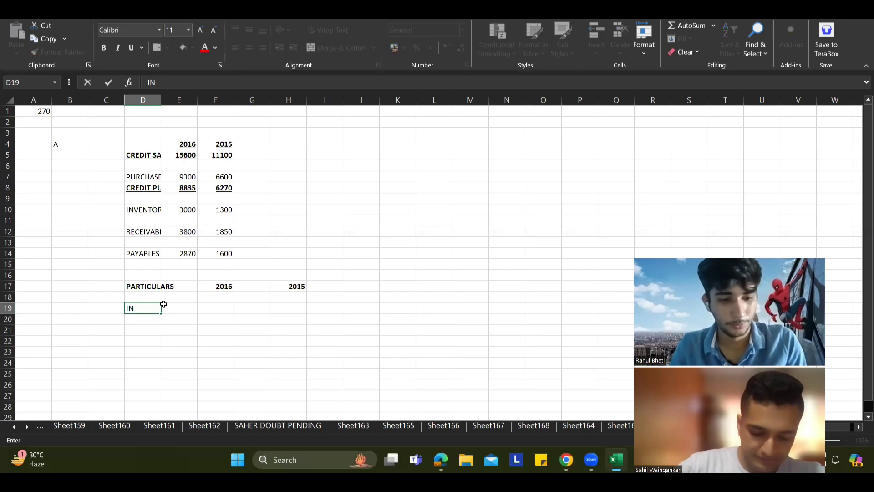
{"action": "type", "text": "VENT"}
{"action": "type", "text": "ORY"}
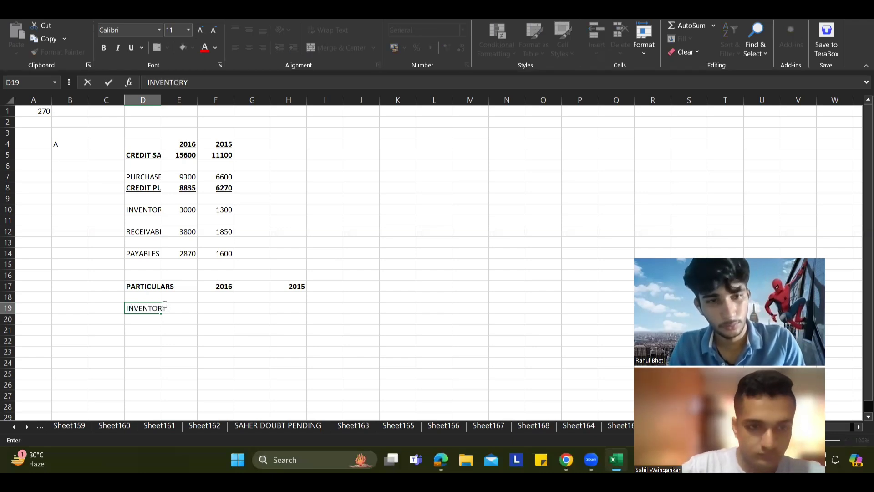
{"action": "type", "text": " HOLDING PE"}
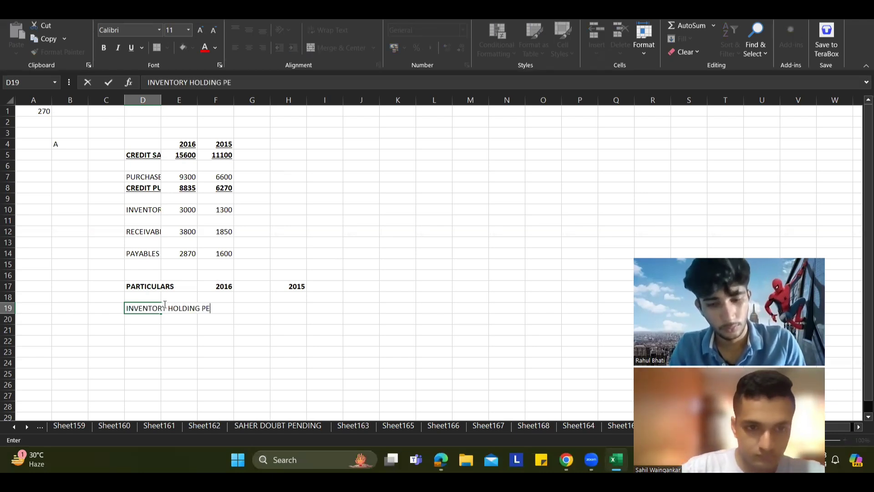
{"action": "type", "text": "RIOD"}
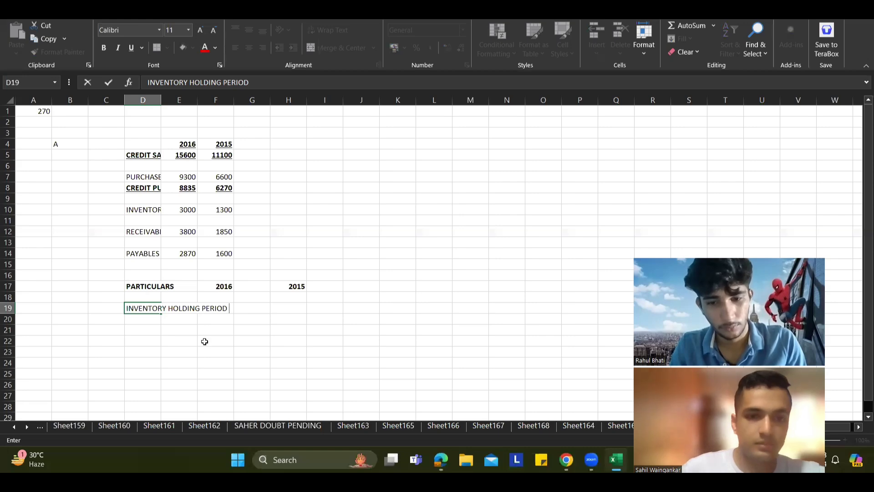
Move the 2016 and 2015 headings from F17:H17 to H17:J17.
{"action": "left_click_drag", "start_coordinate": [219, 275], "coordinate": [279, 275]}
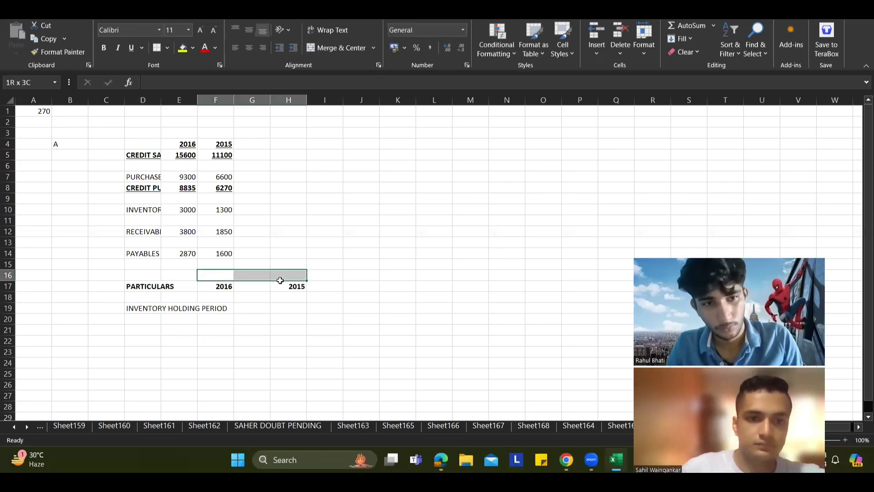
{"action": "left_click_drag", "start_coordinate": [219, 287], "coordinate": [291, 291]}
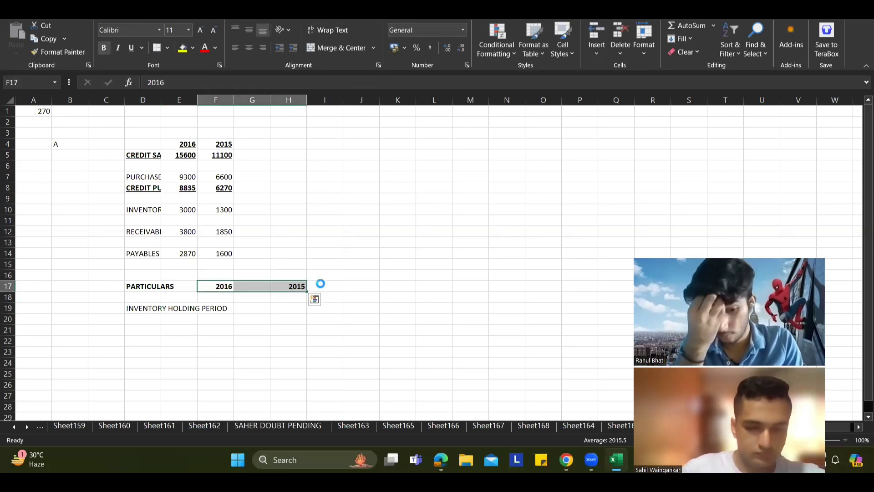
{"action": "key", "text": "ctrl+c"}
{"action": "left_click", "coordinate": [302, 286]}
{"action": "key", "text": "Return"}
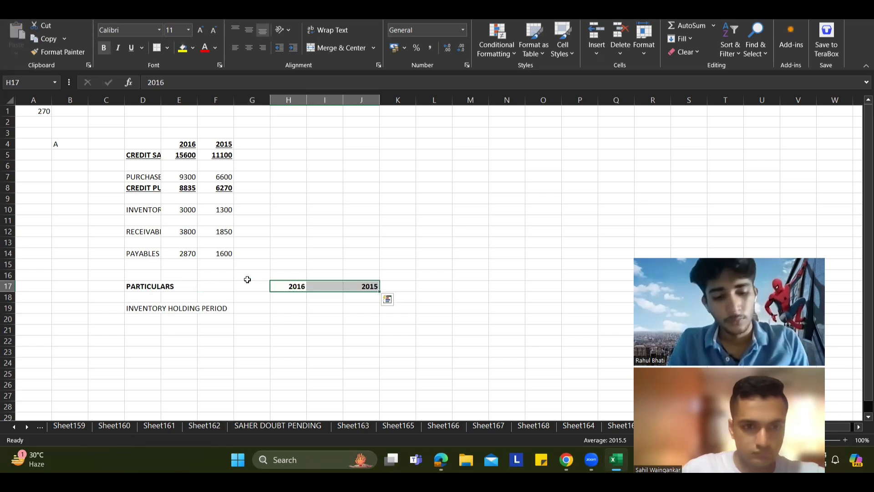
Enter the column heading FORMULA in F17.
{"action": "left_click", "coordinate": [226, 285]}
{"action": "type", "text": "F"}
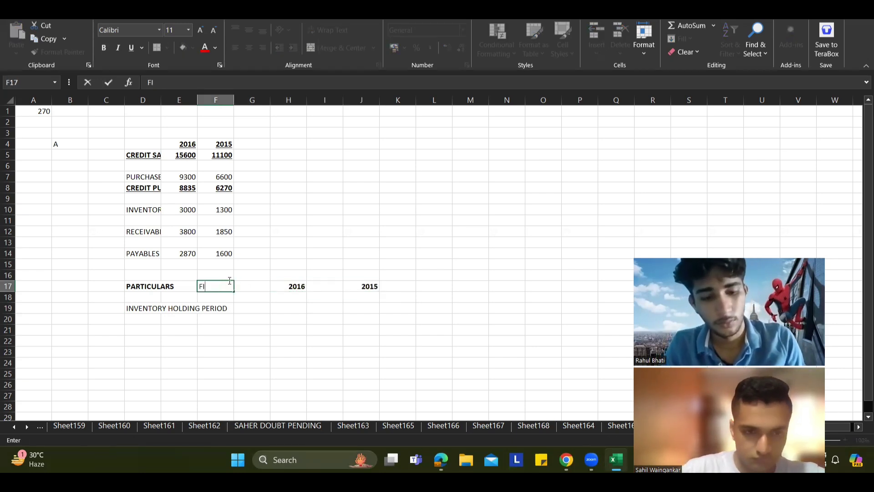
{"action": "type", "text": "ORMULA"}
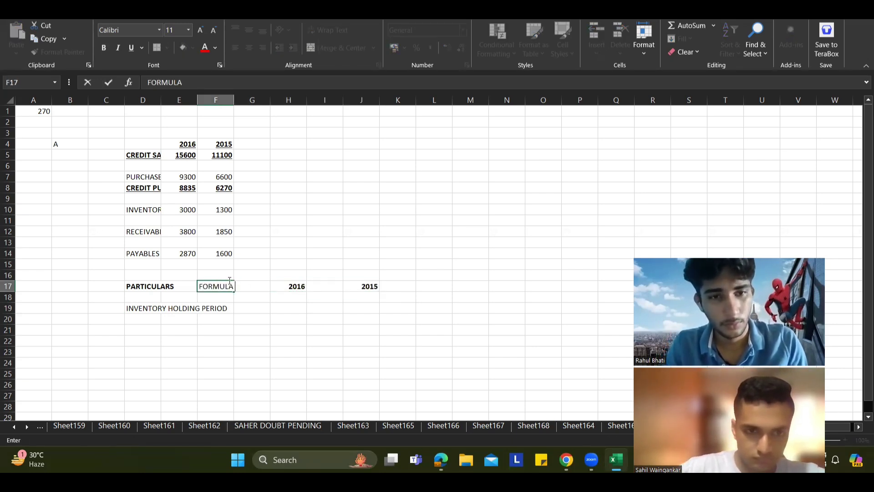
{"action": "key", "text": "Return"}
{"action": "key", "text": "Return"}
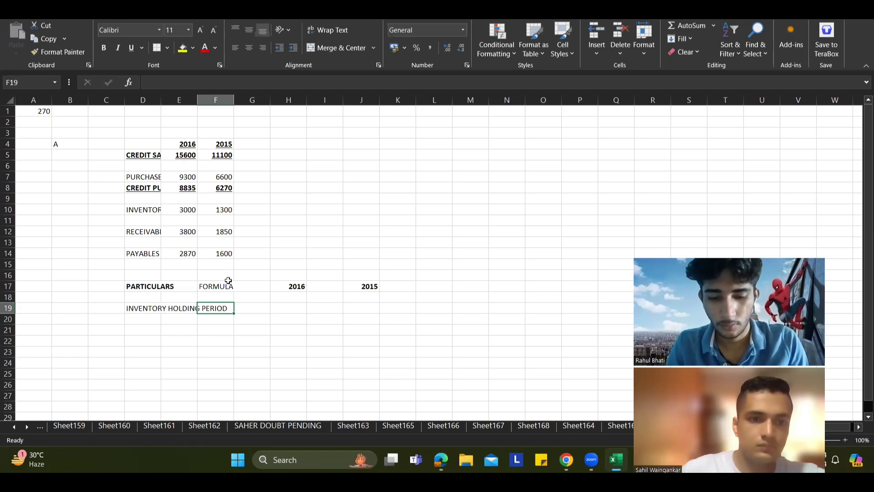
{"action": "left_click", "coordinate": [132, 308]}
{"action": "key", "text": "ctrl+c"}
{"action": "left_click", "coordinate": [221, 311]}
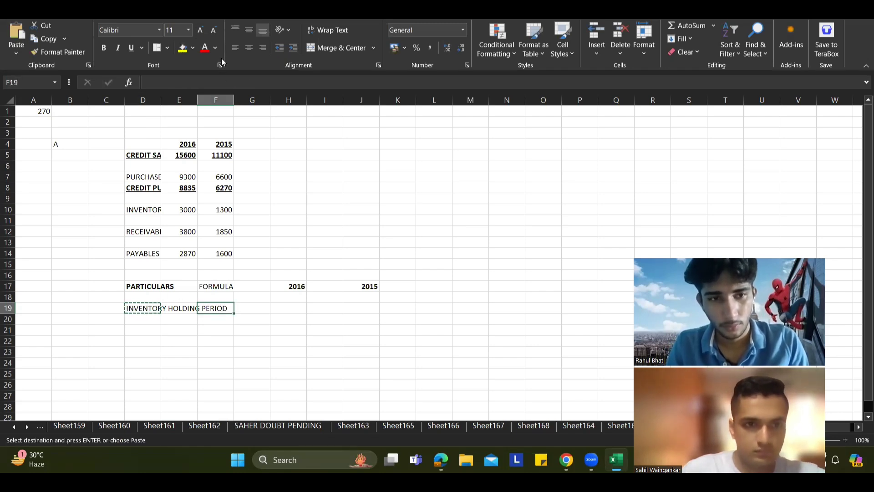
{"action": "left_click", "coordinate": [222, 78]}
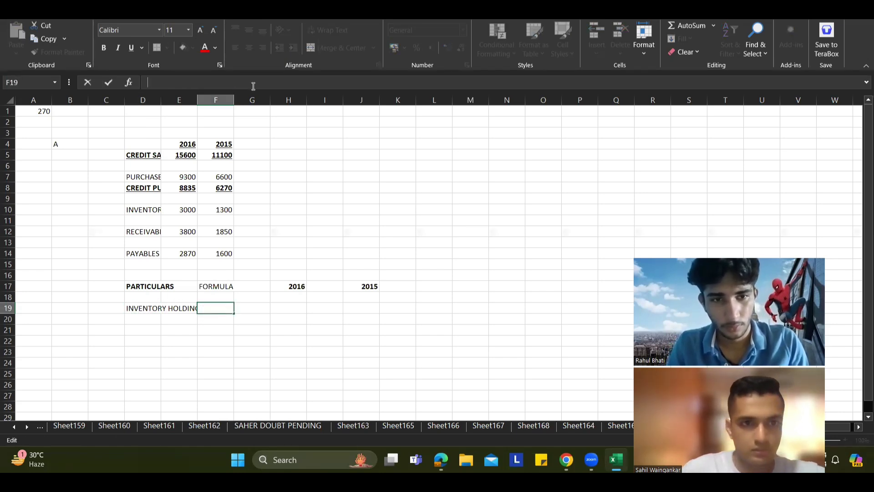
Enter INVENTORY HOLDING PERIOD = INVENTORY / COST OF SALES in F19 under FORMULA, reusing the row label from D19.
{"action": "left_click", "coordinate": [147, 306]}
{"action": "key", "text": "ctrl+c"}
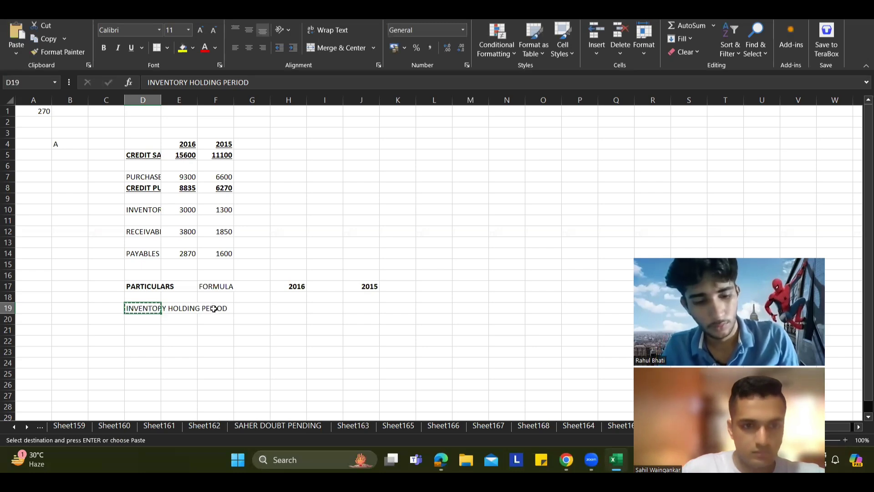
{"action": "left_click", "coordinate": [214, 309]}
{"action": "key", "text": "ctrl+v"}
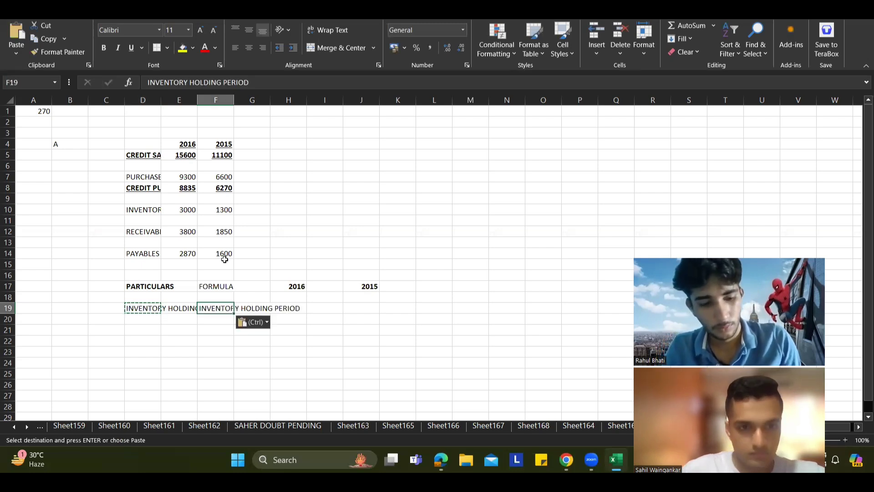
{"action": "left_click", "coordinate": [184, 83]}
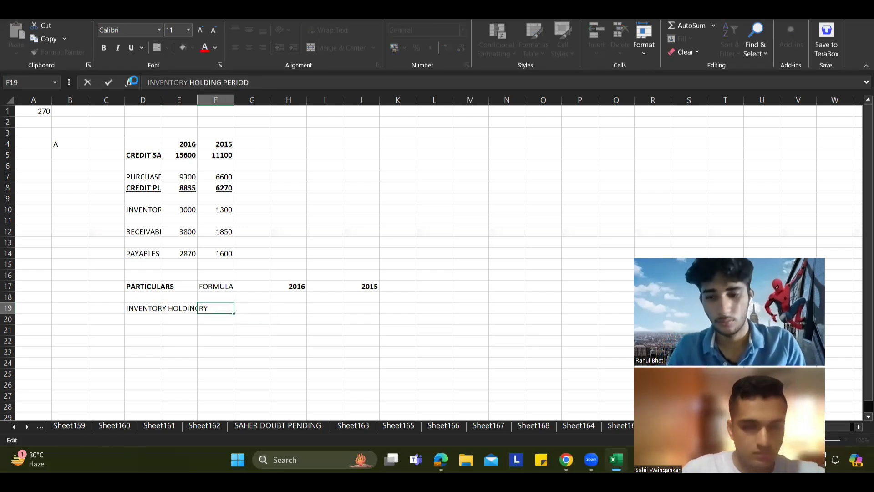
{"action": "left_click", "coordinate": [315, 82]}
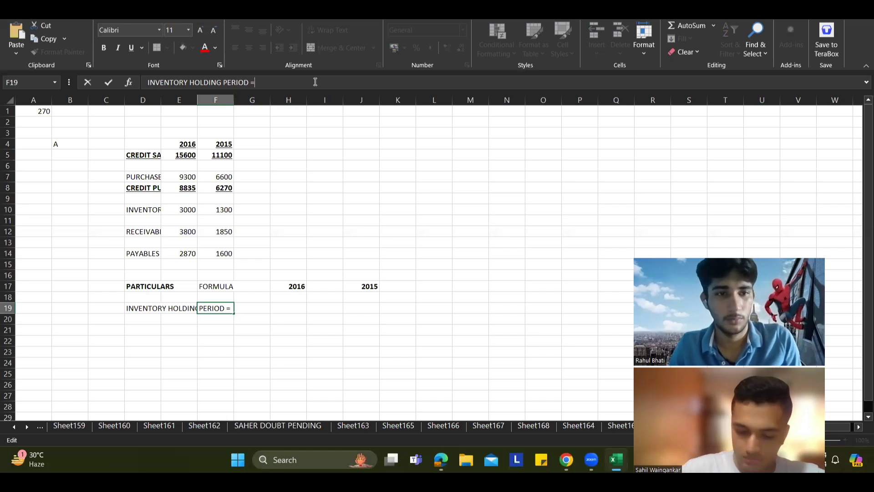
{"action": "type", "text": "= INVENTORY"}
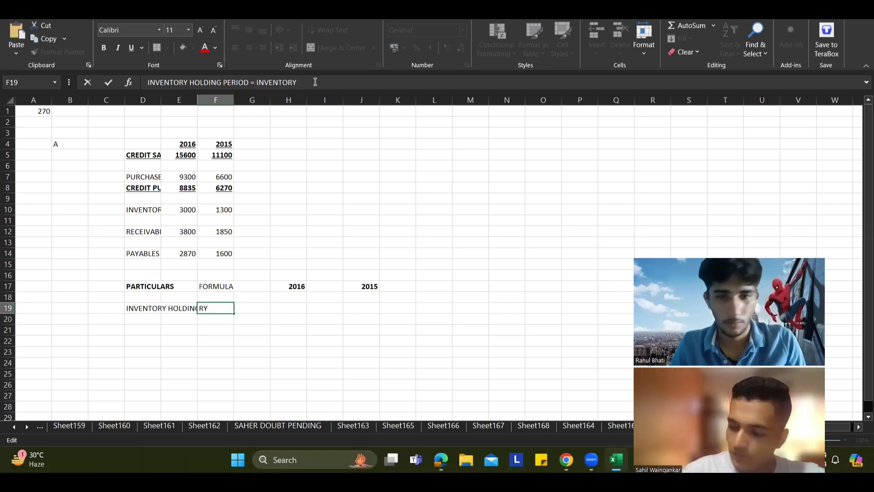
{"action": "type", "text": " /"}
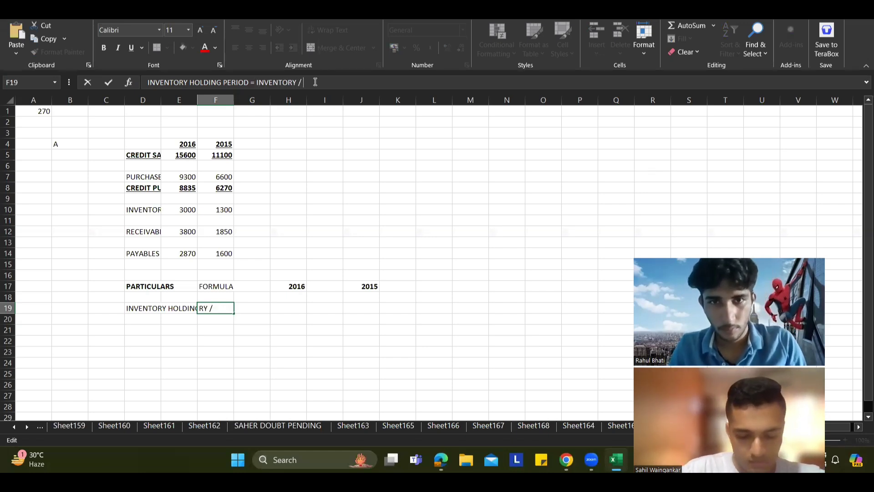
{"action": "type", "text": " COST O"}
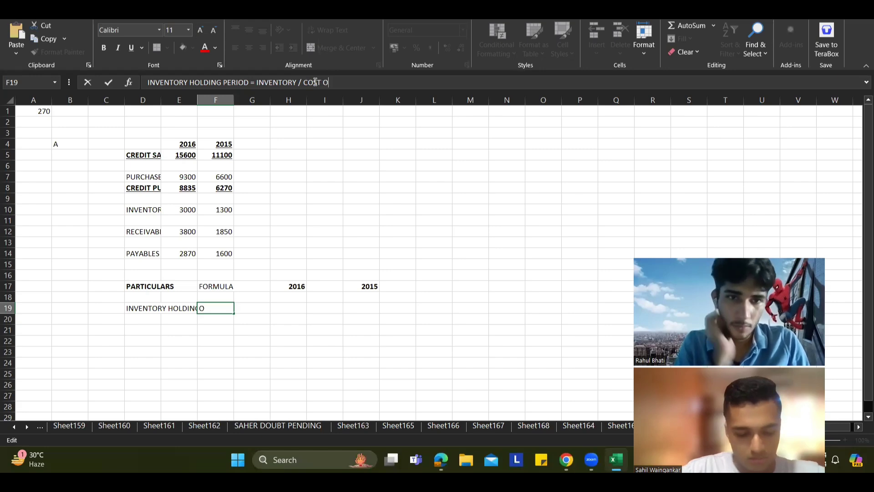
{"action": "type", "text": "F SALES"}
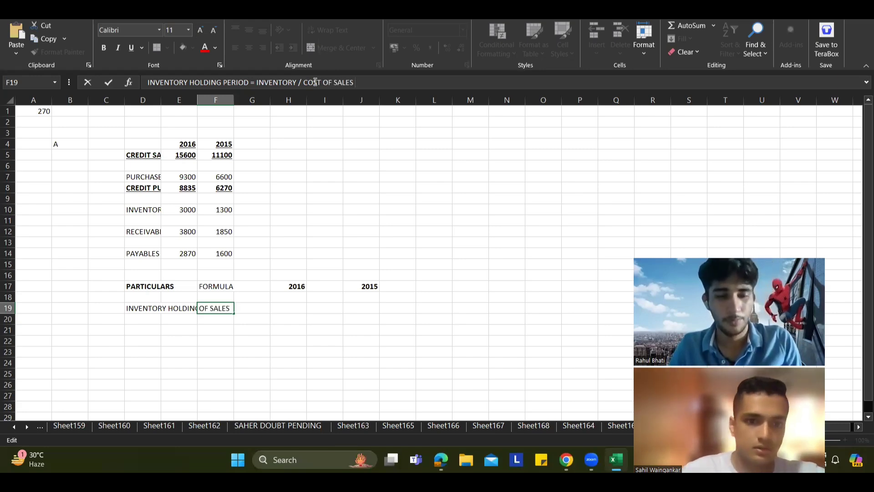
{"action": "left_click", "coordinate": [386, 224]}
Calculate the 2016 inventory holding period in H19 with the formula =E10/E8*365.
{"action": "left_click", "coordinate": [296, 309]}
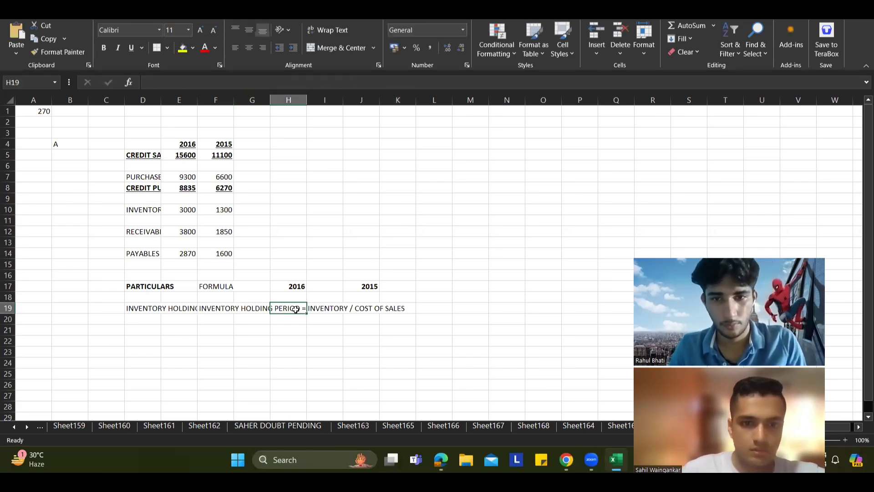
{"action": "type", "text": "="}
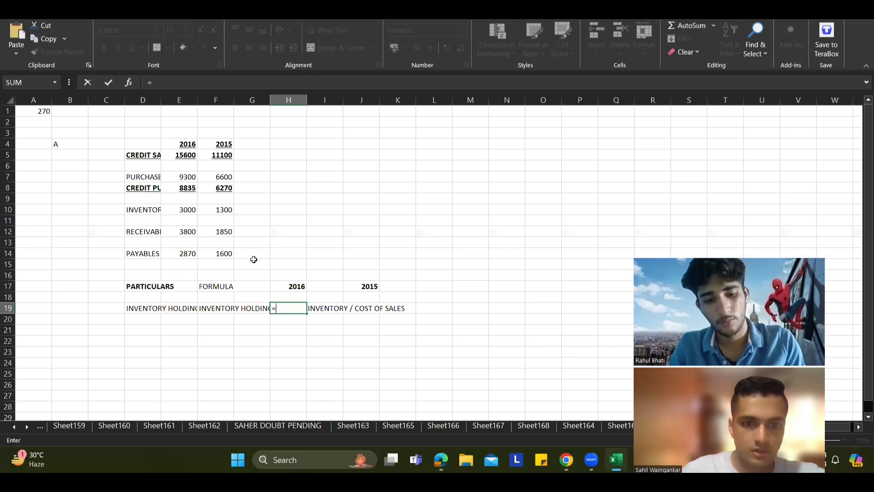
{"action": "left_click", "coordinate": [188, 214]}
{"action": "type", "text": "/"}
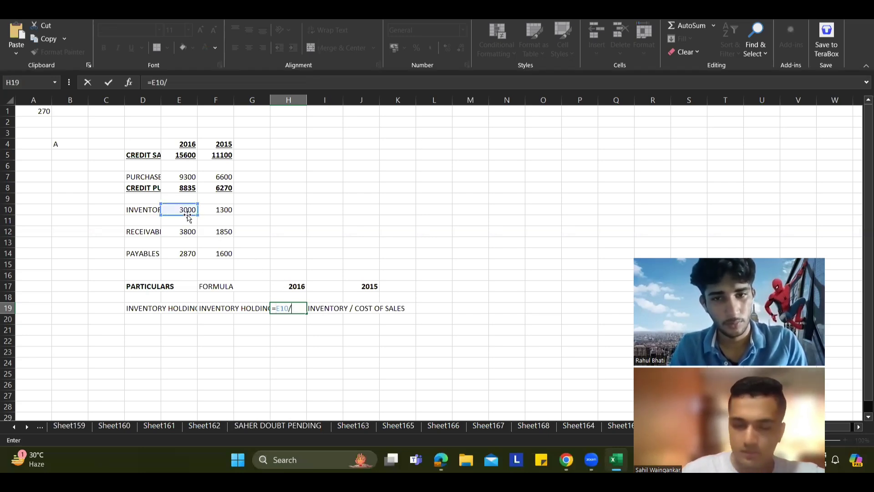
{"action": "left_click", "coordinate": [188, 187]}
{"action": "type", "text": "*"}
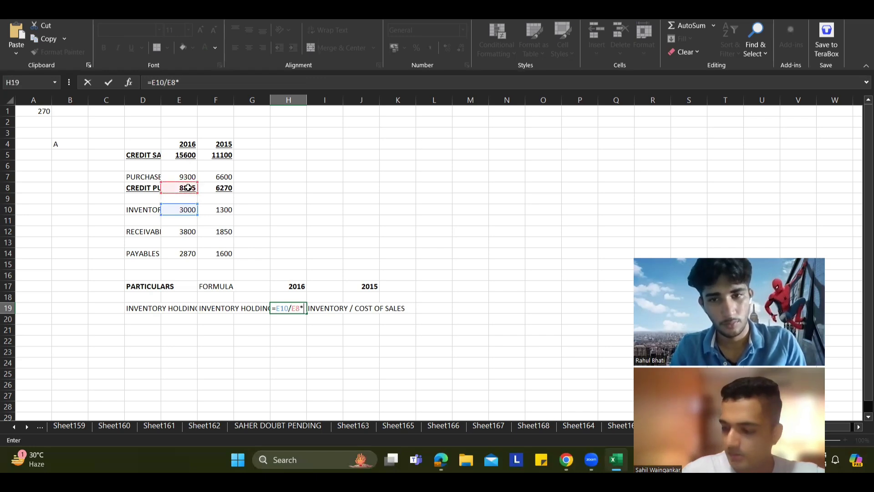
{"action": "type", "text": "3635"}
{"action": "key", "text": "Return"}
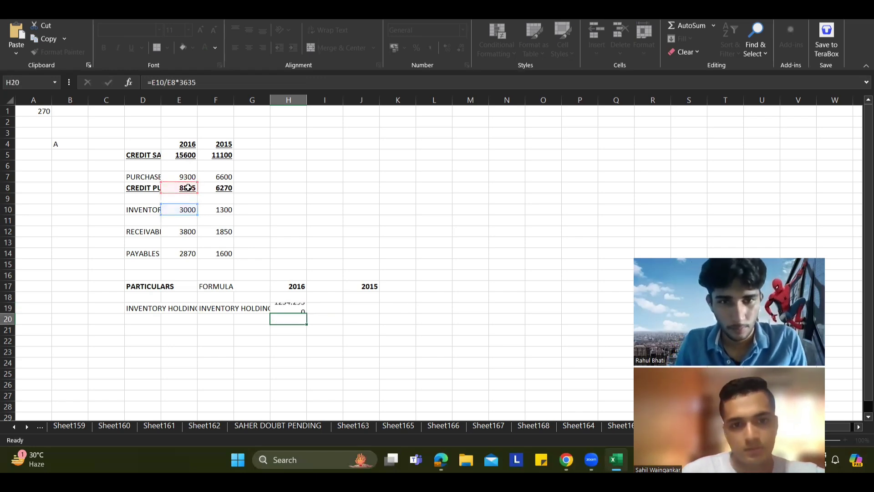
{"action": "key", "text": "Up"}
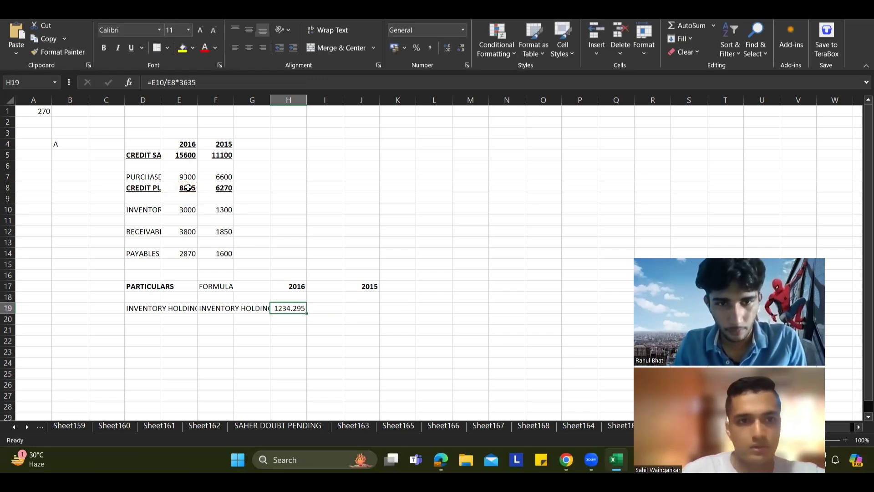
{"action": "left_click", "coordinate": [190, 78]}
{"action": "key", "text": "Delete"}
{"action": "key", "text": "Return"}
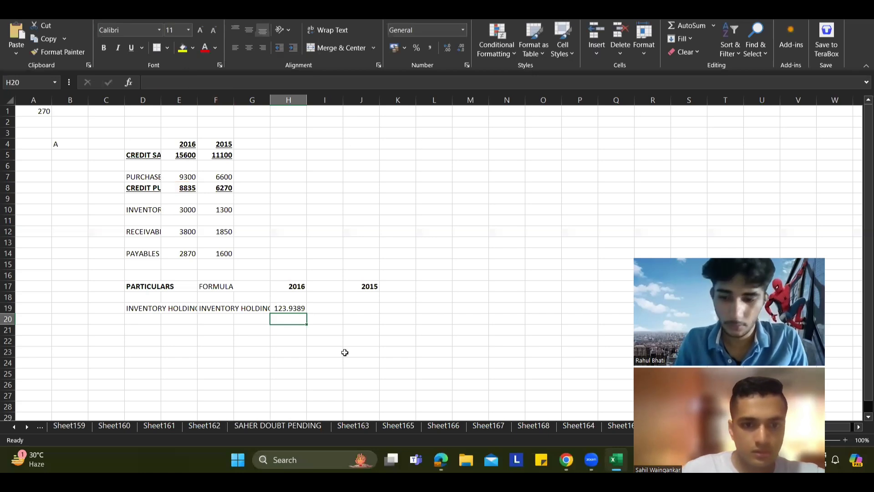
Enter the rounded 2016 holding period 124 in H20 and the unit DAYS in I20.
{"action": "left_click", "coordinate": [302, 304]}
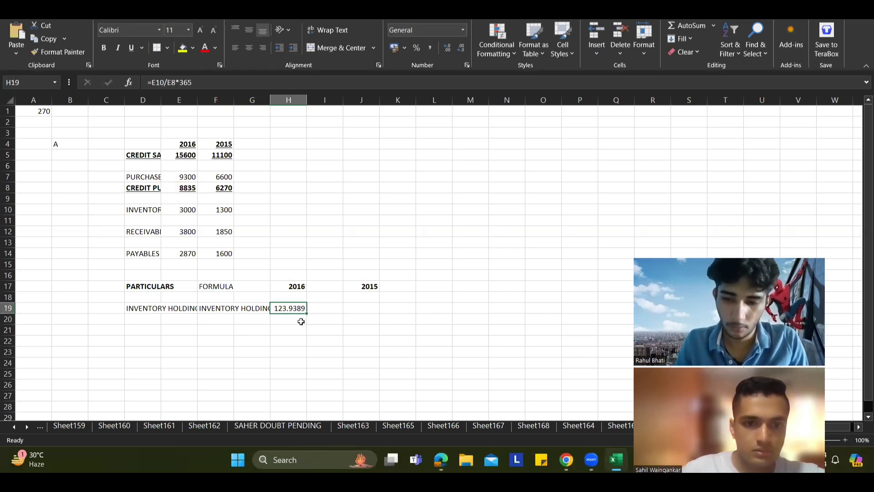
{"action": "left_click", "coordinate": [301, 321]}
{"action": "type", "text": "1"}
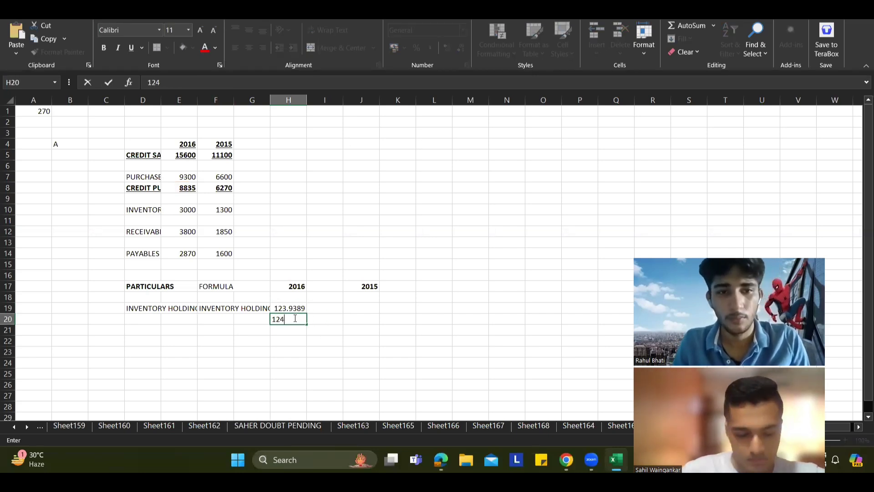
{"action": "type", "text": "24"}
{"action": "key", "text": "Tab"}
{"action": "type", "text": "DAYS"}
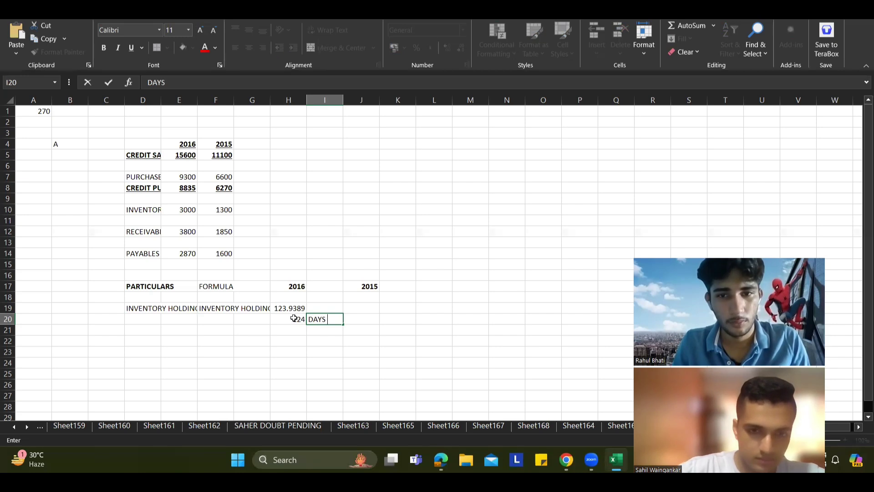
{"action": "key", "text": "Tab"}
Calculate the 2015 inventory holding period in J19 with the formula =F10/F8*365.
{"action": "key", "text": "Up"}
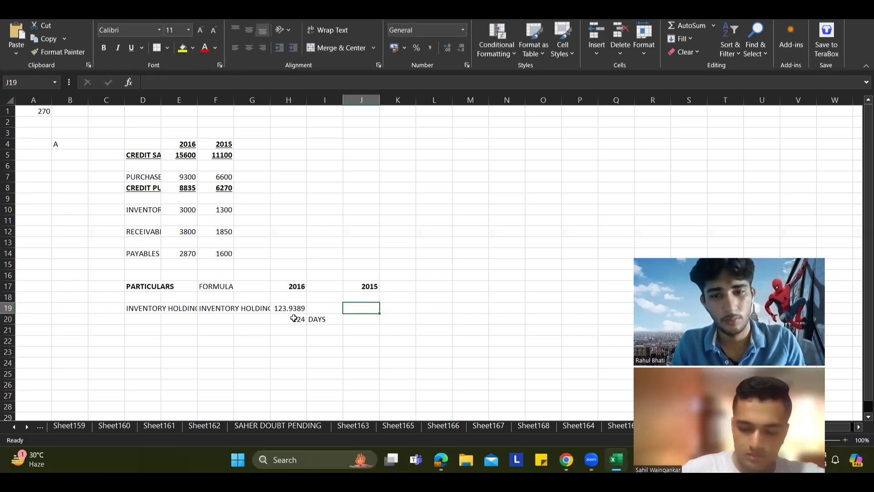
{"action": "type", "text": "="}
{"action": "left_click", "coordinate": [224, 209]}
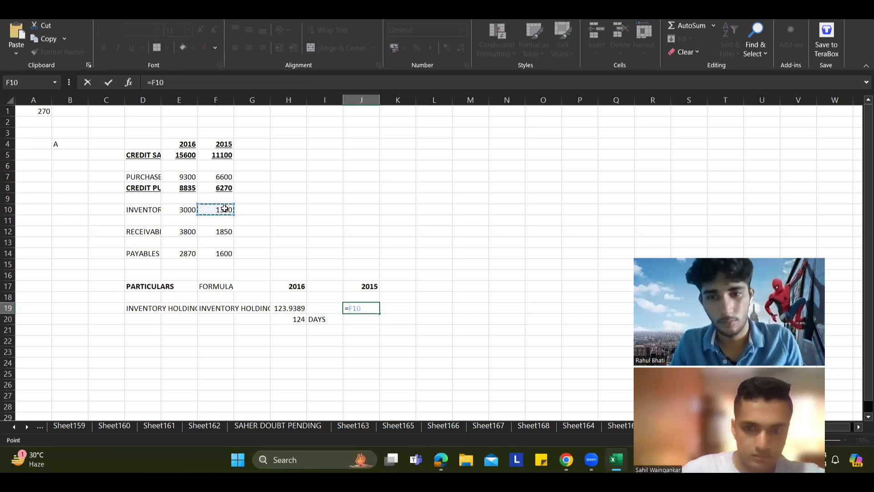
{"action": "type", "text": "/"}
{"action": "left_click", "coordinate": [220, 187]}
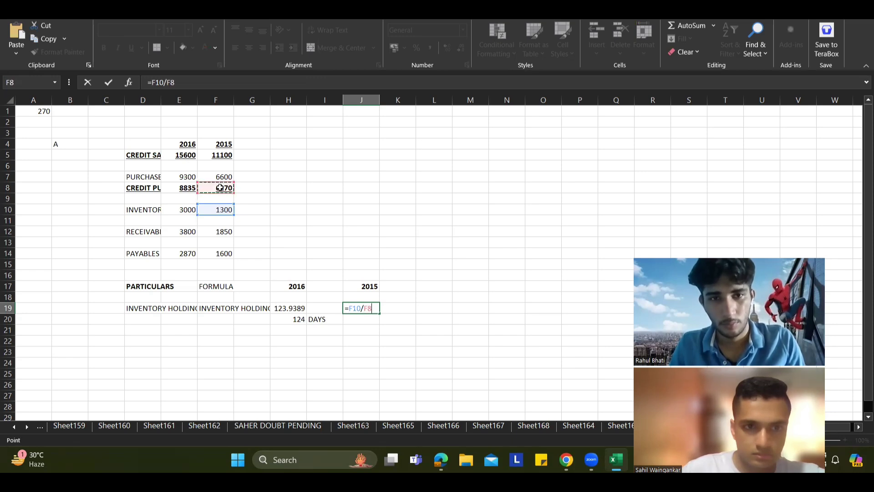
{"action": "type", "text": "*365"}
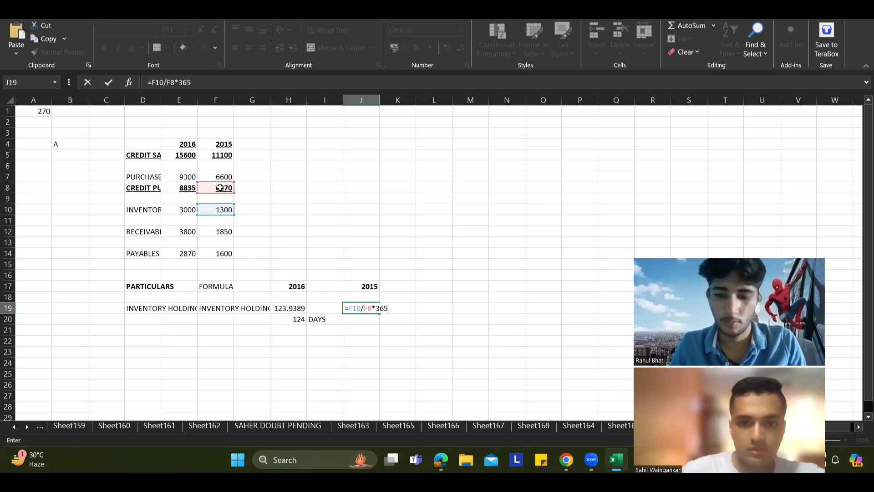
{"action": "key", "text": "Return"}
Change the 2016 holding period formula in H19 to =E10/E7*365 and update the rounded days in H20 to 118.
{"action": "left_click", "coordinate": [296, 308]}
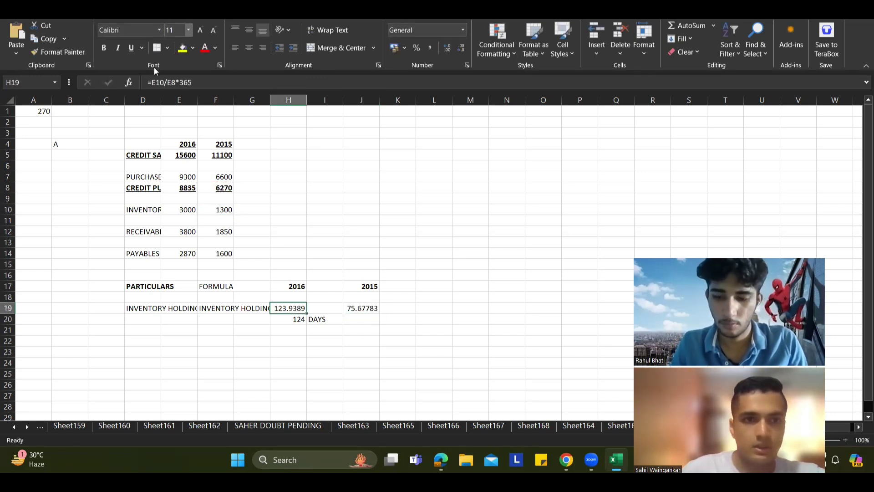
{"action": "left_click", "coordinate": [209, 77]}
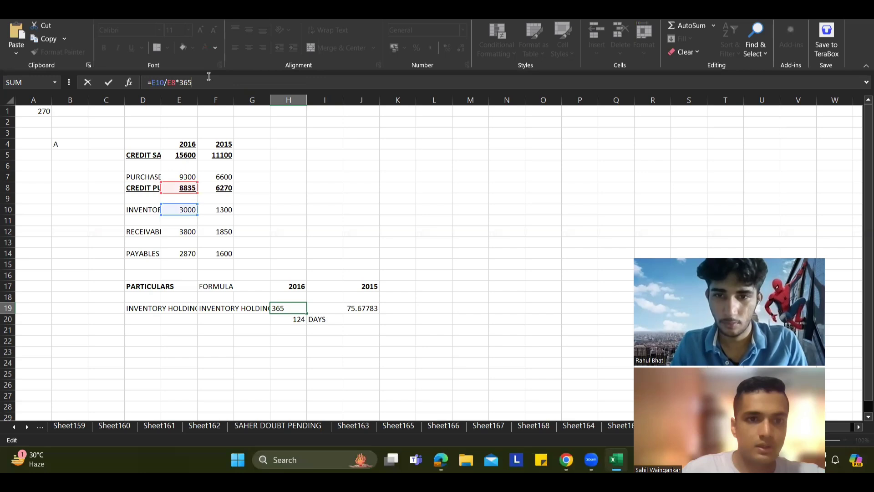
{"action": "left_click", "coordinate": [177, 83]}
{"action": "key", "text": "BackSpace"}
{"action": "key", "text": "BackSpace"}
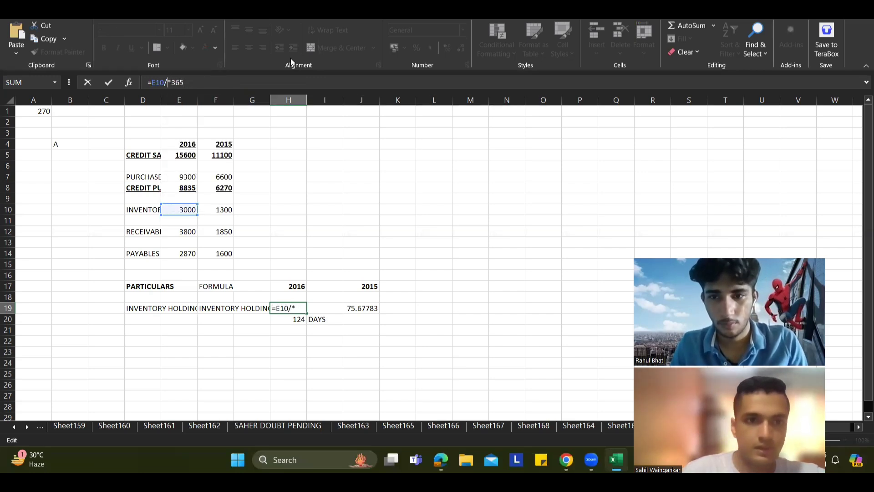
{"action": "left_click", "coordinate": [173, 174]}
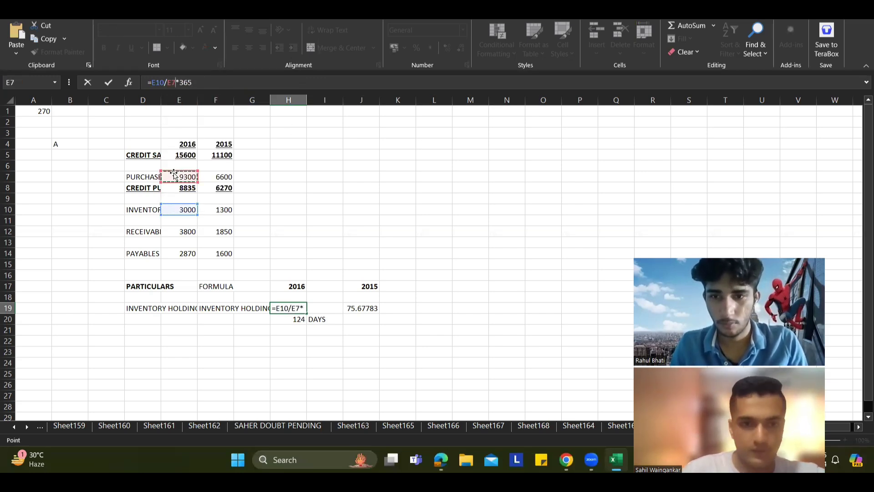
{"action": "key", "text": "Return"}
{"action": "type", "text": "11"}
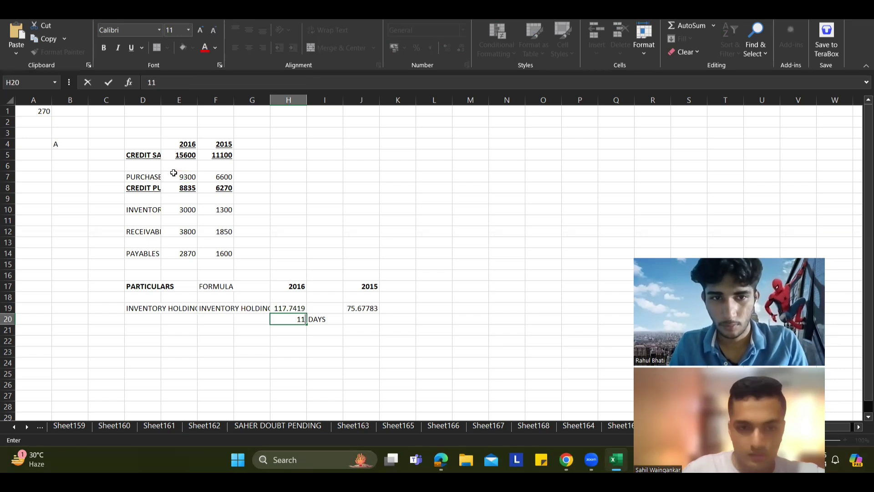
{"action": "key", "text": "Right"}
{"action": "key", "text": "Right"}
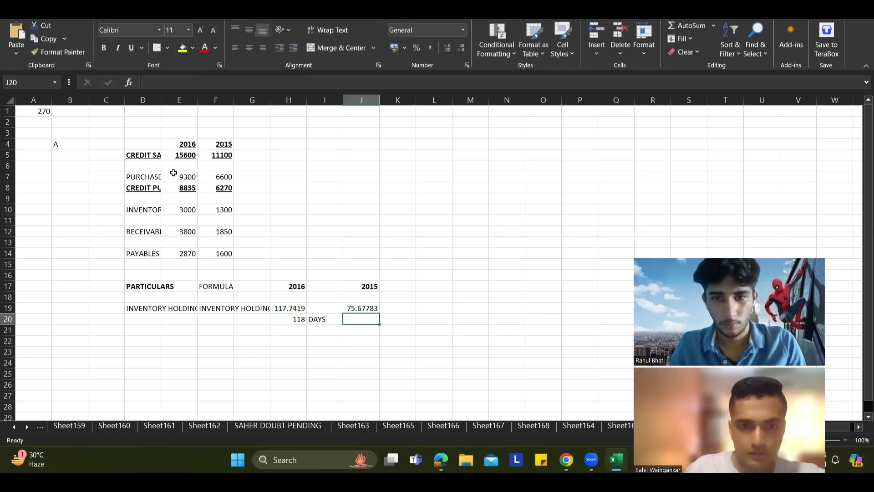
Replace the 2015 holding period formula in J19 with =F10/F7*365.
{"action": "key", "text": "Up"}
{"action": "type", "text": "="}
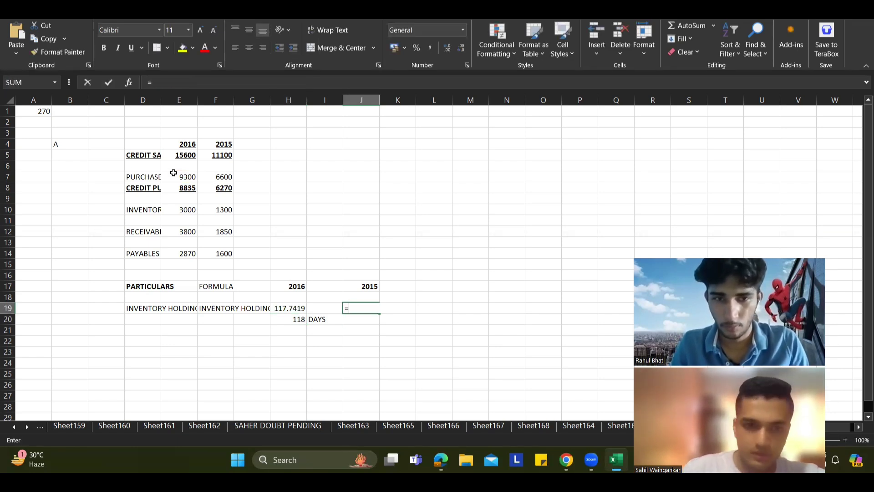
{"action": "key", "text": "Down"}
{"action": "key", "text": "Left"}
{"action": "key", "text": "Left"}
{"action": "key", "text": "Left"}
{"action": "key", "text": "Left"}
{"action": "key", "text": "Up"}
{"action": "key", "text": "Up"}
{"action": "key", "text": "Up"}
{"action": "key", "text": "Up"}
{"action": "key", "text": "Up"}
{"action": "key", "text": "Up"}
{"action": "key", "text": "Up"}
{"action": "key", "text": "Up"}
{"action": "key", "text": "Up"}
{"action": "key", "text": "Up"}
{"action": "key", "text": "Up"}
{"action": "key", "text": "Up"}
{"action": "key", "text": "Up"}
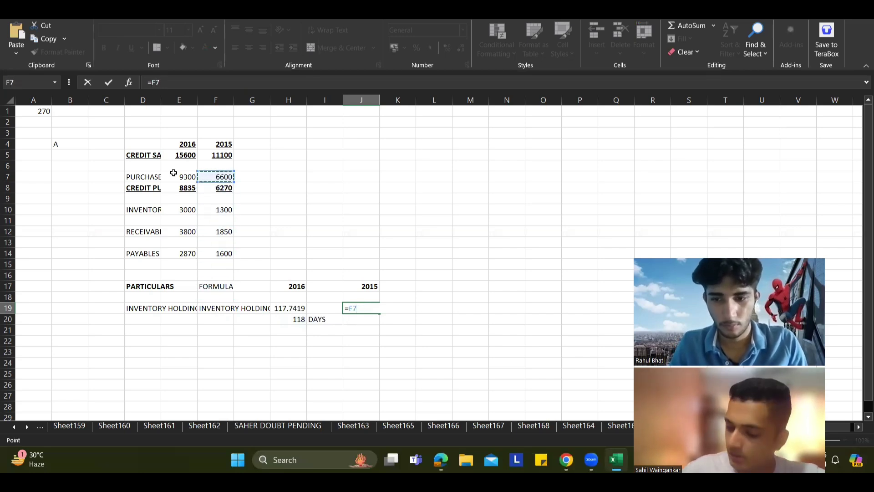
{"action": "key", "text": "Down"}
{"action": "key", "text": "Down"}
{"action": "key", "text": "Down"}
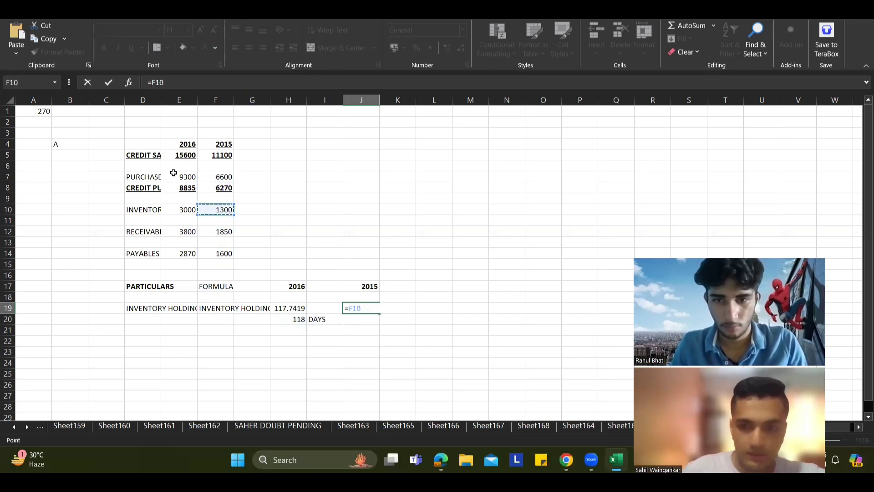
{"action": "type", "text": "/"}
{"action": "key", "text": "Up"}
{"action": "key", "text": "Up"}
{"action": "key", "text": "Up"}
{"action": "key", "text": "Up"}
{"action": "key", "text": "Up"}
{"action": "key", "text": "Up"}
{"action": "key", "text": "Up"}
{"action": "key", "text": "Up"}
{"action": "key", "text": "Up"}
{"action": "key", "text": "Up"}
{"action": "key", "text": "Up"}
{"action": "key", "text": "Up"}
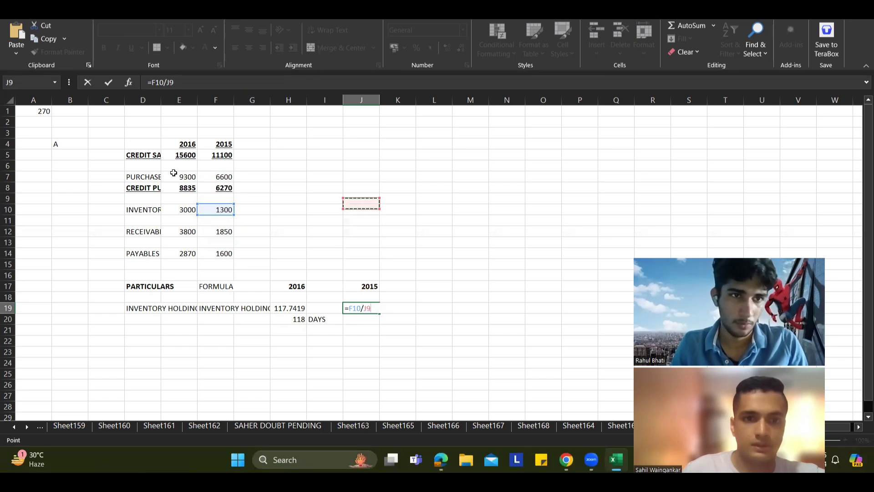
{"action": "key", "text": "Left"}
{"action": "key", "text": "Left"}
{"action": "key", "text": "Left"}
{"action": "key", "text": "Left"}
{"action": "type", "text": "*365"}
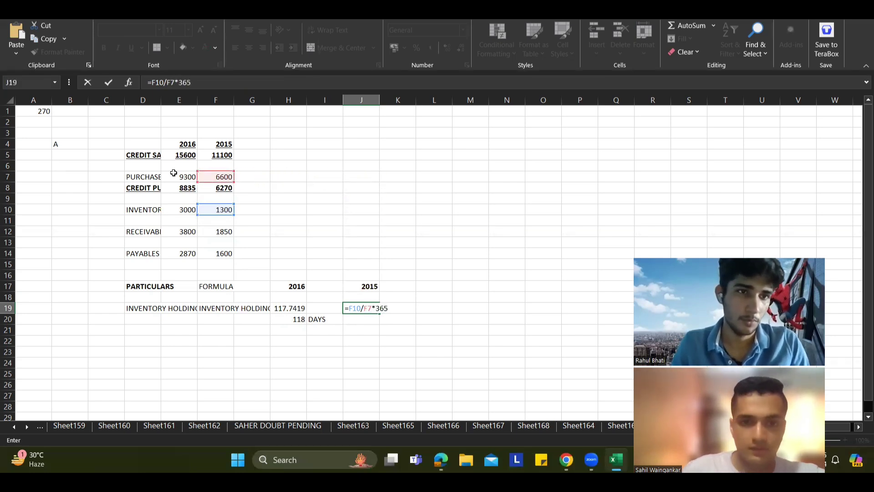
{"action": "key", "text": "Return"}
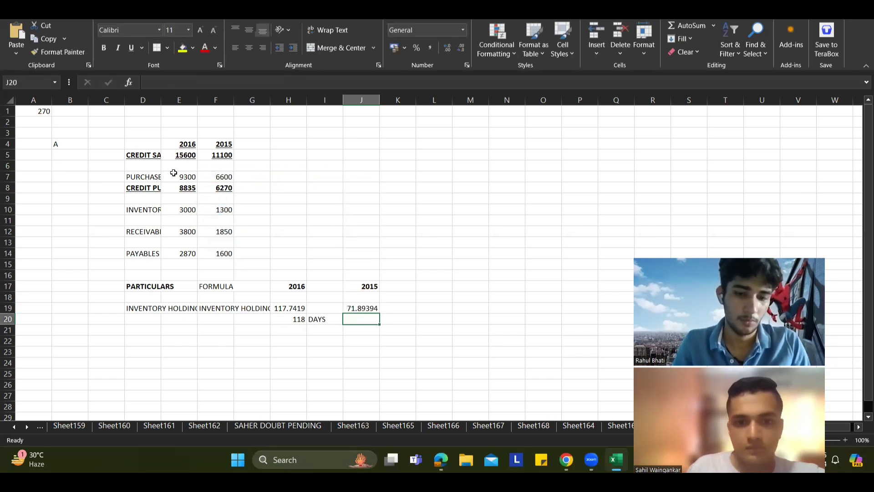
Enter the rounded 2015 inventory holding period 72 in J20 and the unit DAYS in K20.
{"action": "type", "text": "72"}
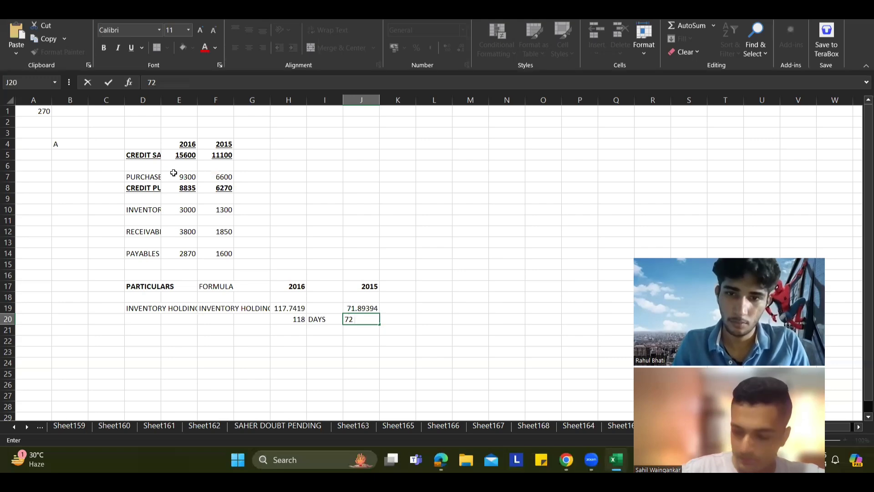
{"action": "key", "text": "Tab"}
{"action": "type", "text": "DAYS"}
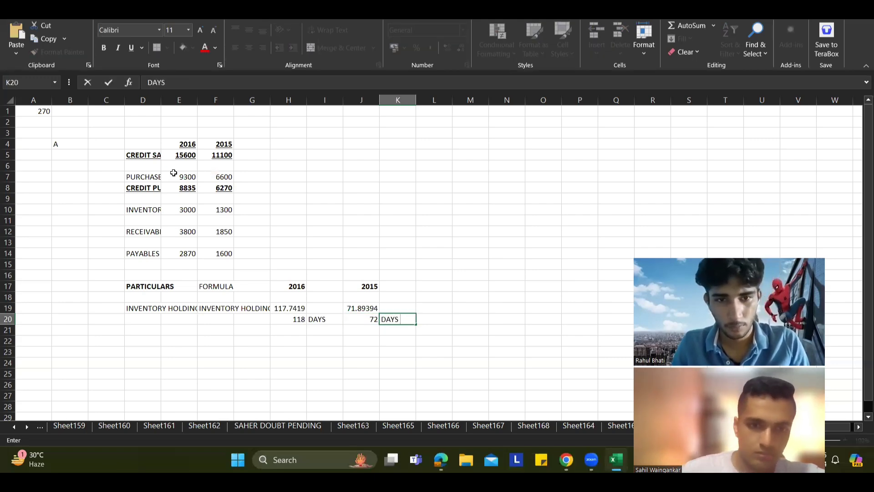
{"action": "scroll", "coordinate": [182, 246], "scroll_direction": "down", "scroll_amount": 3}
{"action": "left_click", "coordinate": [224, 286]}
Make the INVENTORY HOLDING PERIOD label in D19 bold.
{"action": "left_click", "coordinate": [143, 210]}
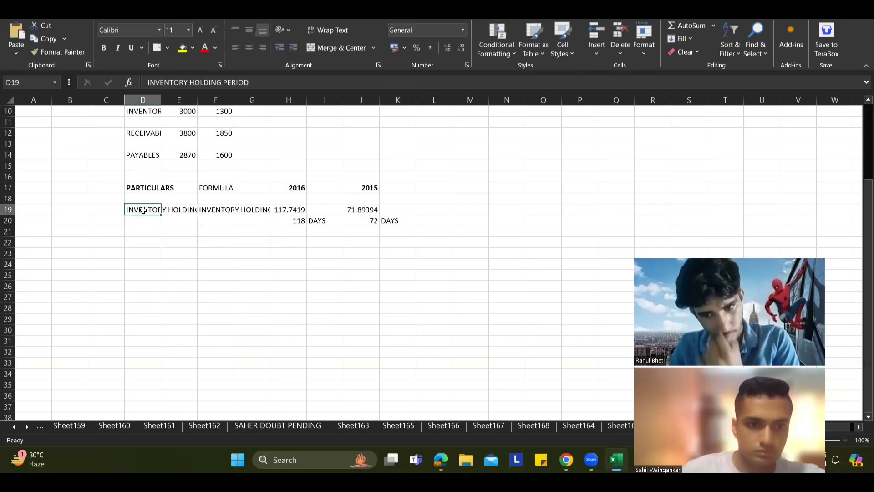
{"action": "key", "text": "ctrl+b"}
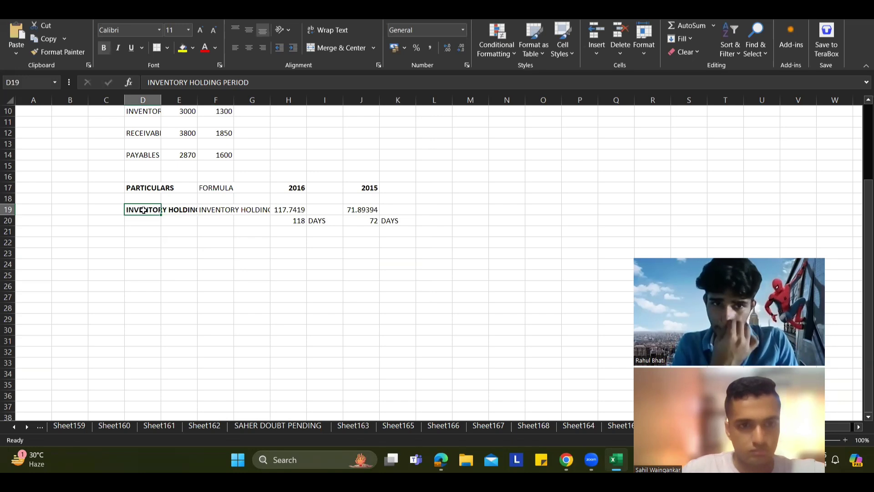
{"action": "left_click", "coordinate": [216, 155]}
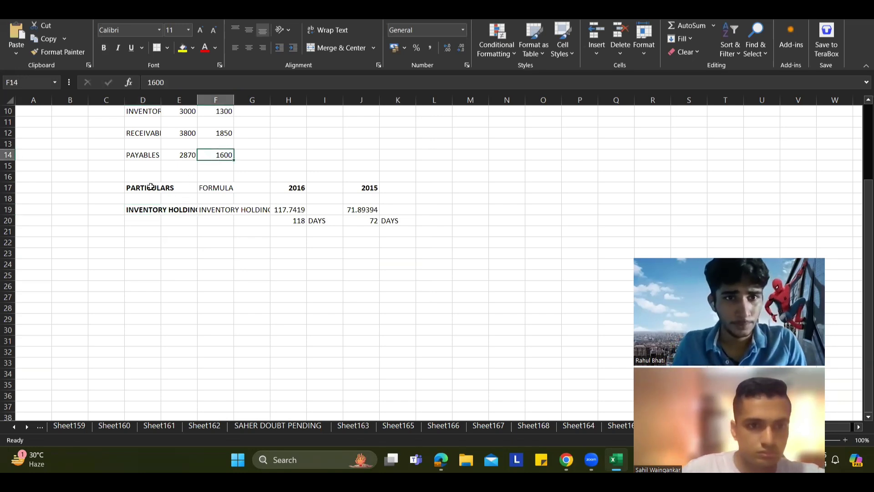
{"action": "left_click", "coordinate": [200, 236]}
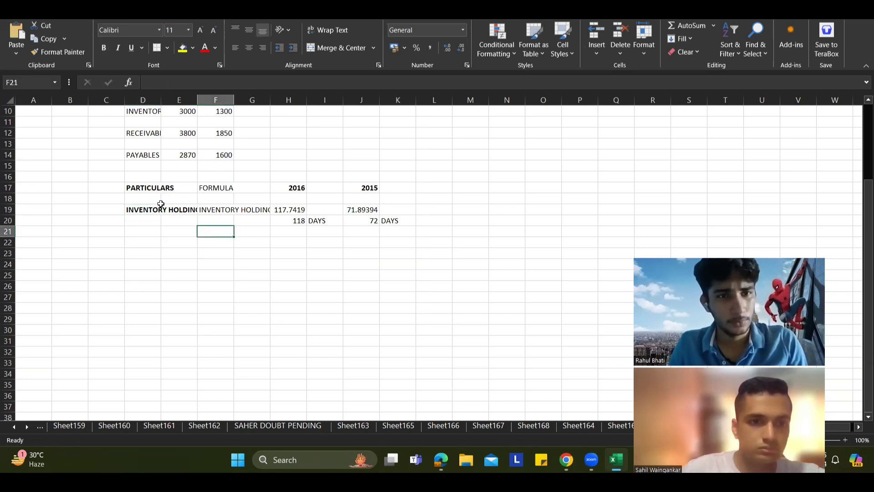
Number the ratio rows by entering 1 in C19 and 2 in C22.
{"action": "left_click", "coordinate": [116, 209]}
{"action": "type", "text": "1"}
{"action": "left_click", "coordinate": [189, 233]}
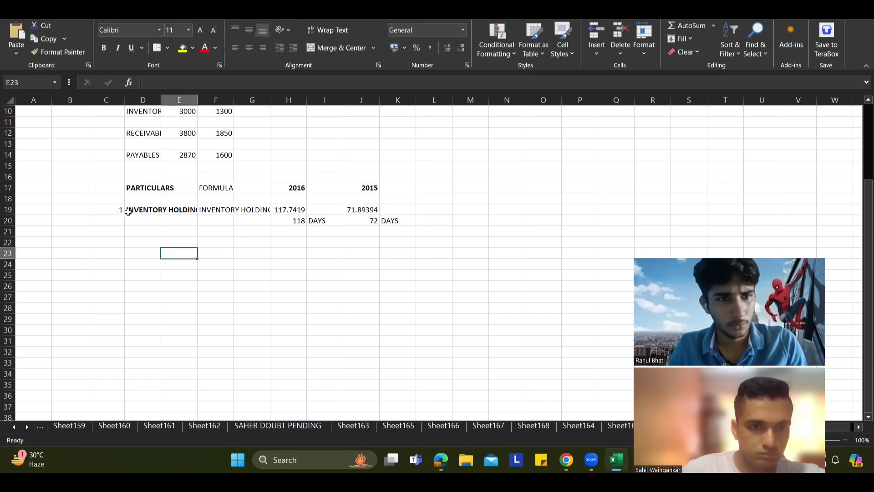
{"action": "left_click", "coordinate": [116, 246]}
{"action": "type", "text": "2"}
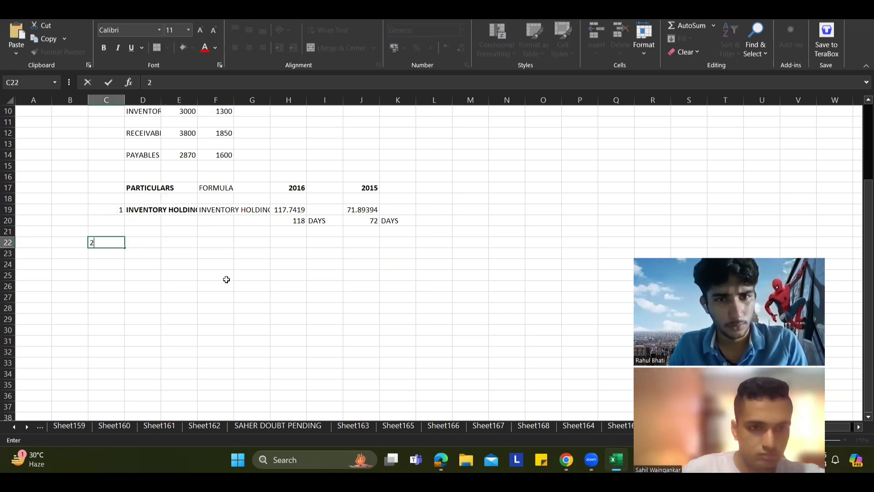
{"action": "left_click", "coordinate": [224, 277]}
{"action": "left_click_drag", "start_coordinate": [146, 209], "coordinate": [383, 220]}
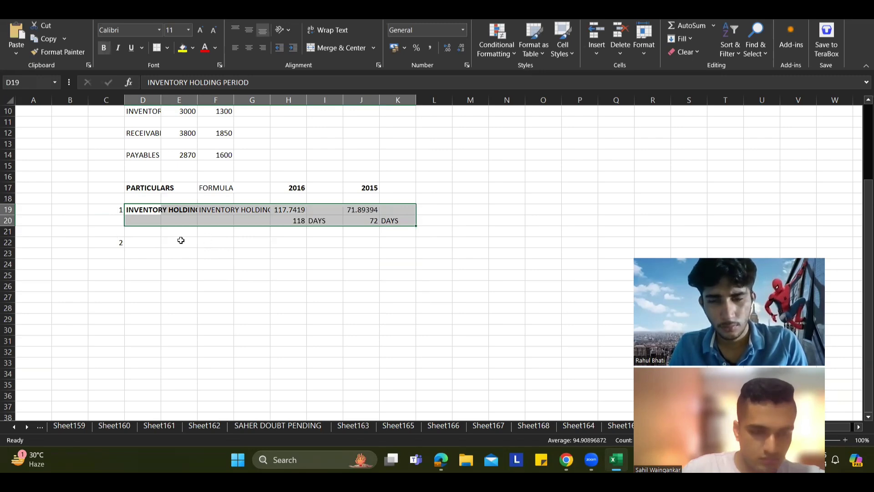
Check the ratio name in the question document and enter the label RECEIVABLES COLLECTION PERIOD in D22.
{"action": "left_click", "coordinate": [150, 239]}
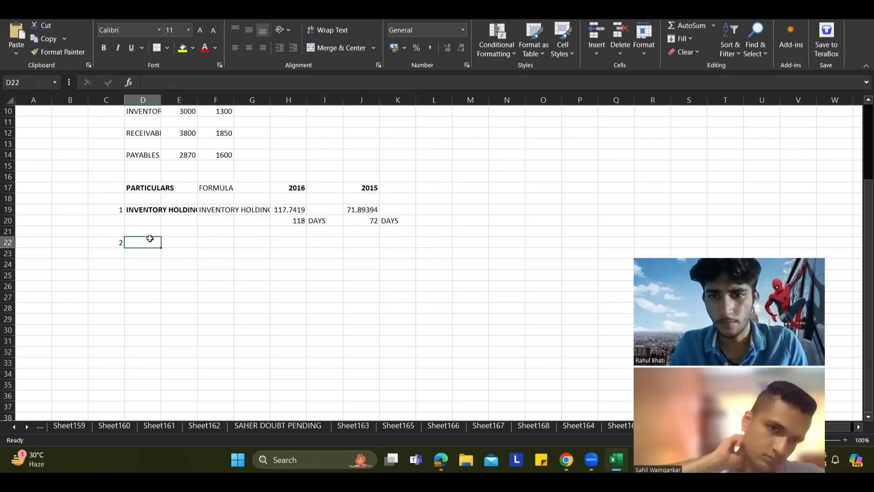
{"action": "type", "text": "RE"}
{"action": "key", "text": "alt+Tab"}
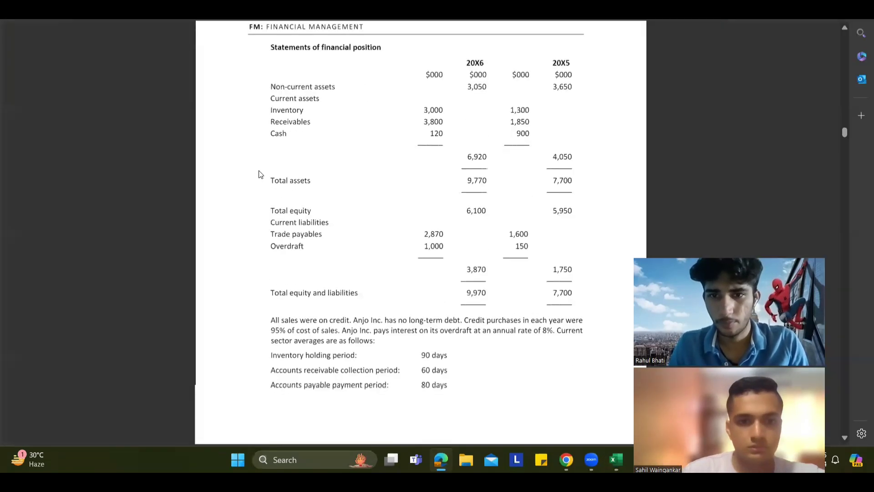
{"action": "scroll", "coordinate": [262, 172], "scroll_direction": "down", "scroll_amount": 8}
{"action": "scroll", "coordinate": [261, 173], "scroll_direction": "down", "scroll_amount": 2}
{"action": "key", "text": "alt+Tab"}
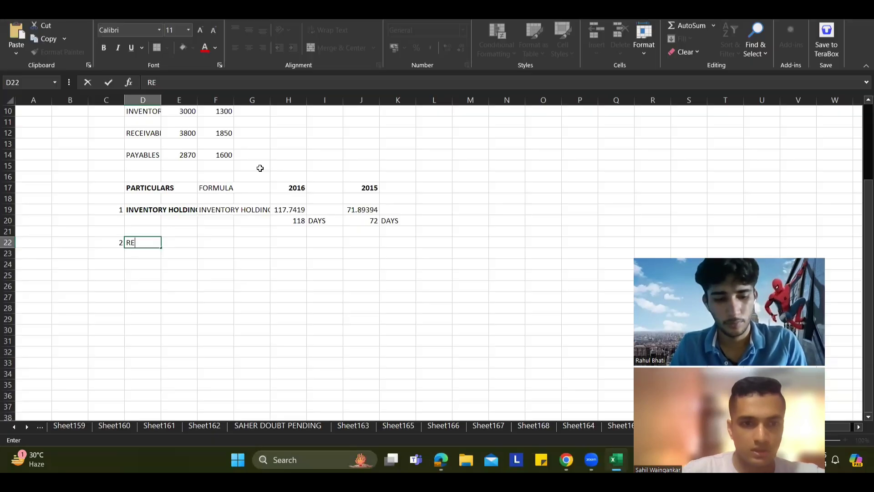
{"action": "type", "text": "CEIVABL"}
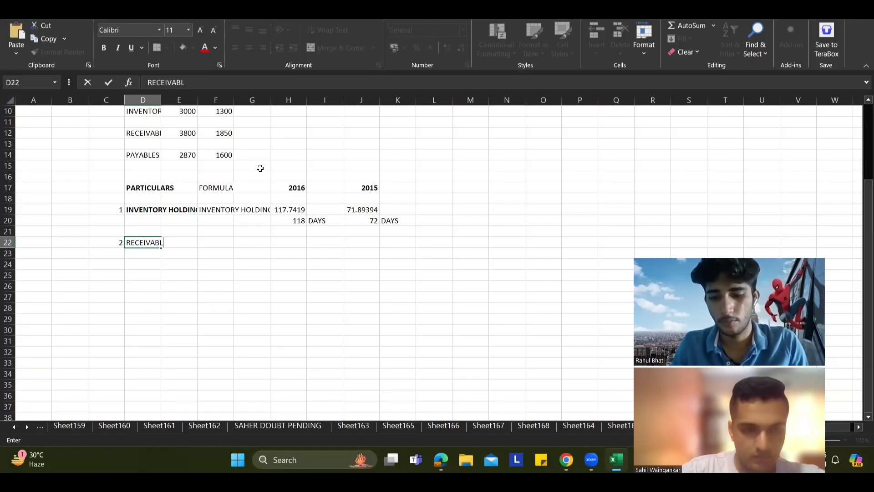
{"action": "type", "text": "ES COLLECTI"}
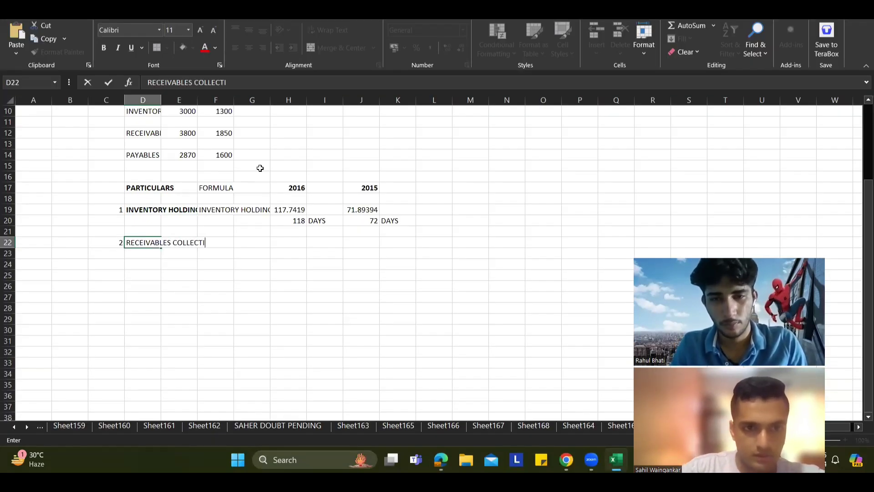
{"action": "type", "text": "ON PERIOD"}
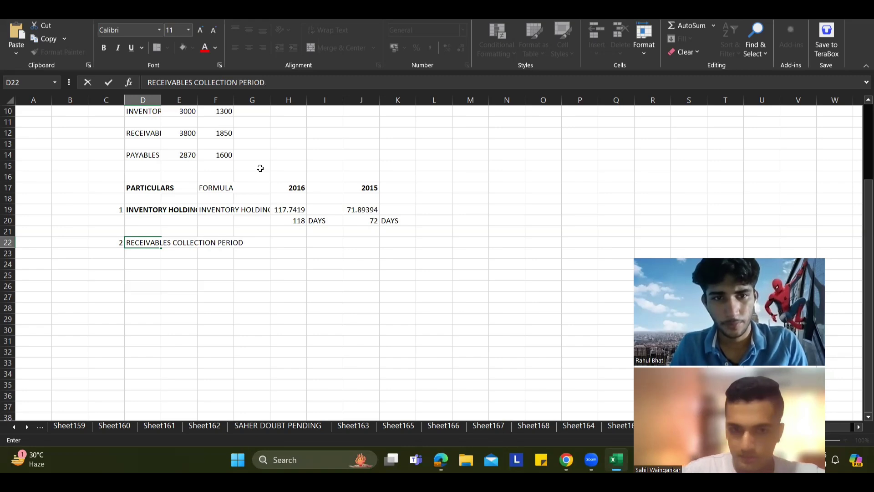
{"action": "key", "text": "Tab"}
Copy the receivables collection period label from D22 into the formula column at F22.
{"action": "key", "text": "Tab"}
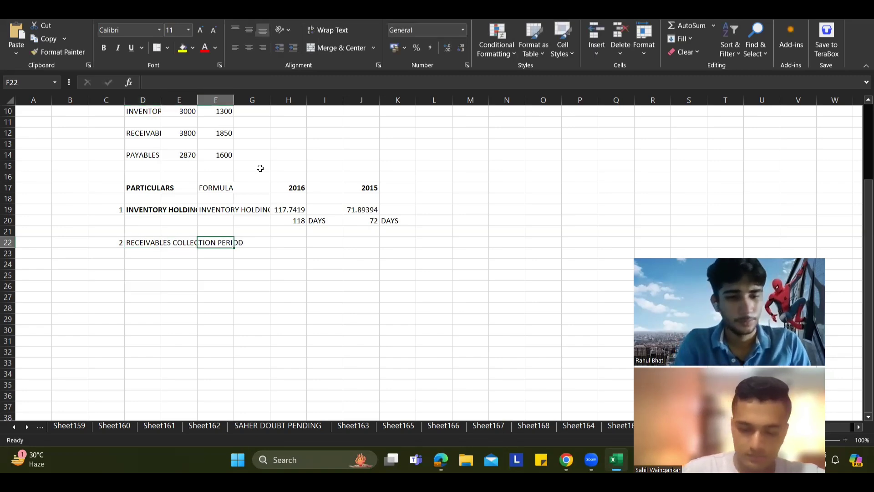
{"action": "key", "text": "Left"}
{"action": "key", "text": "Left"}
{"action": "key", "text": "ctrl+c"}
{"action": "key", "text": "Right"}
{"action": "key", "text": "Right"}
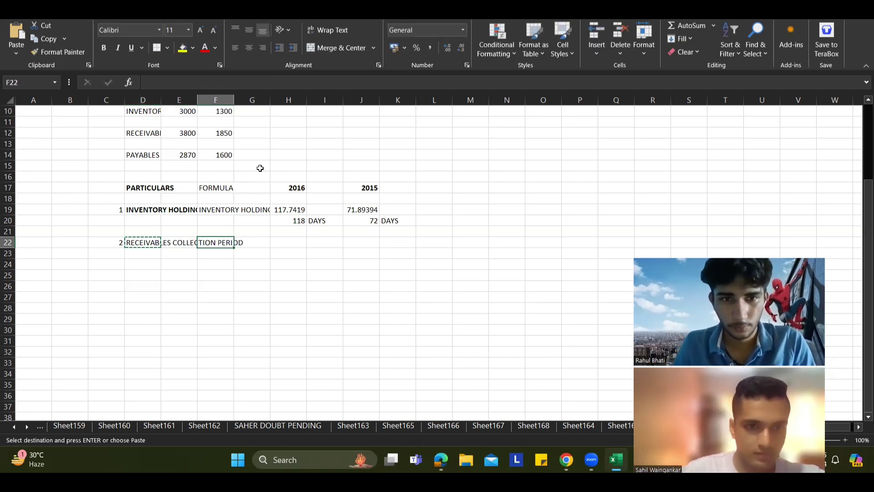
{"action": "key", "text": "ctrl+v"}
{"action": "key", "text": "Escape"}
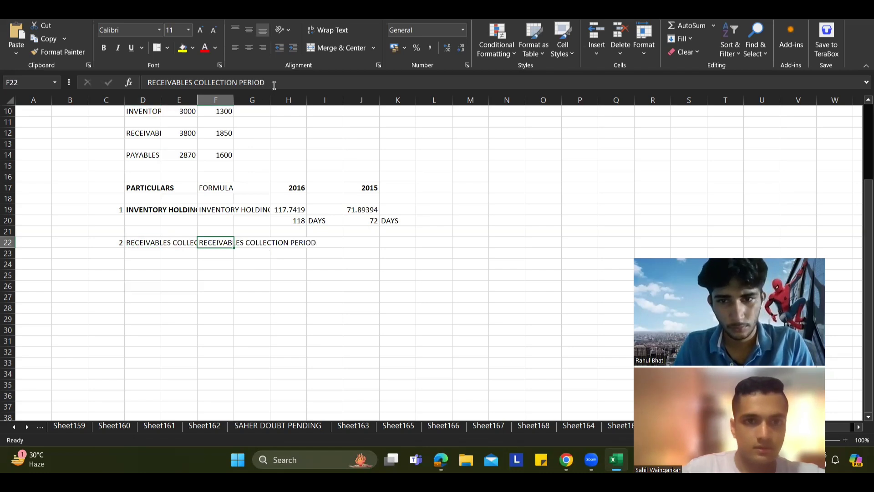
Extend the text in F22 to read RECEIVABLES COLLECTION PERIOD = RECEIVABLES / CREDIT SALES.
{"action": "left_click", "coordinate": [274, 84]}
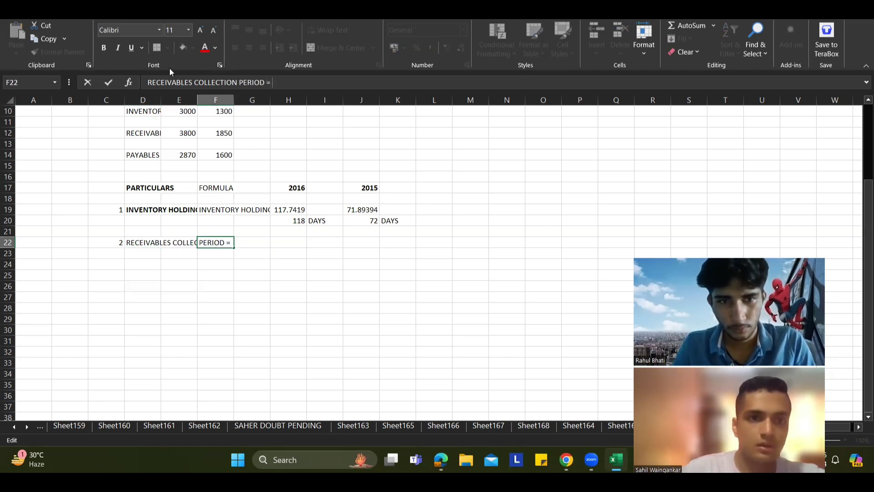
{"action": "double_click", "coordinate": [191, 82]}
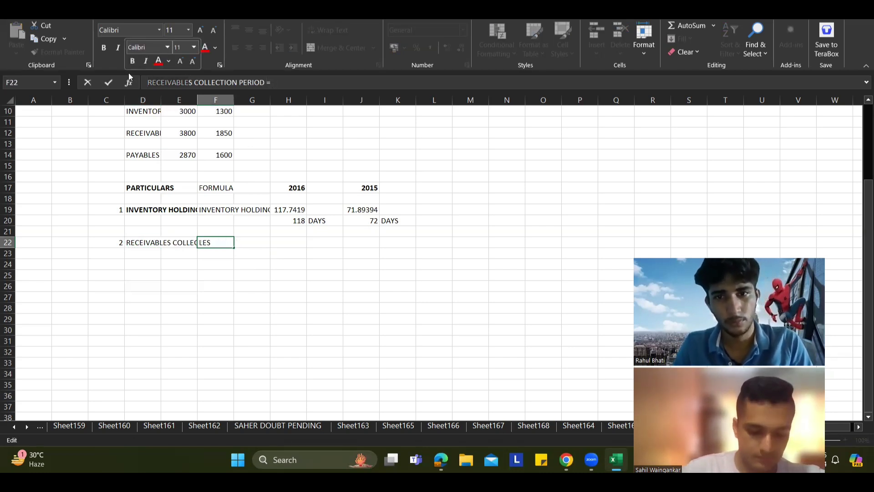
{"action": "key", "text": "ctrl+c"}
{"action": "left_click", "coordinate": [363, 79]}
{"action": "type", "text": "RECEIVABLE"}
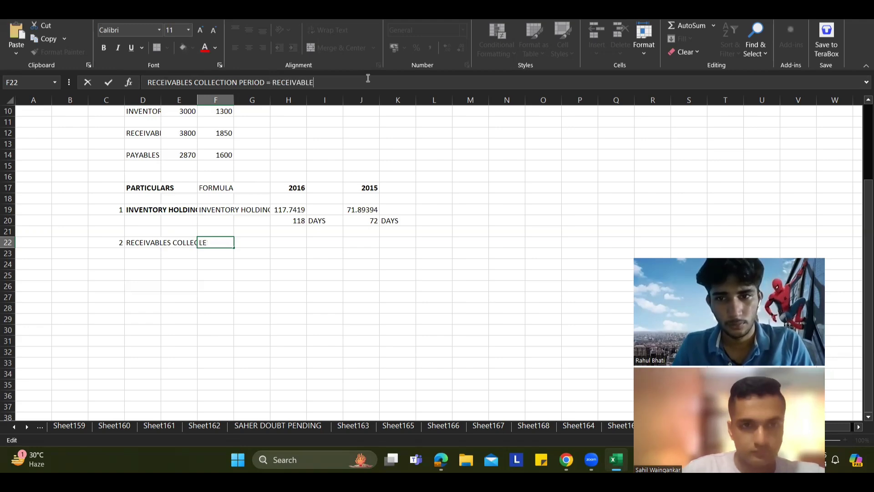
{"action": "type", "text": "S /"}
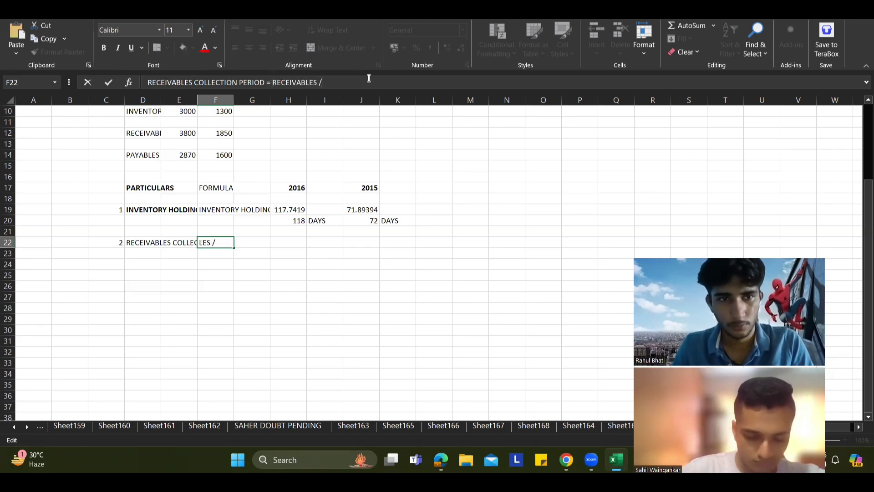
{"action": "type", "text": " SREDIT SALES"}
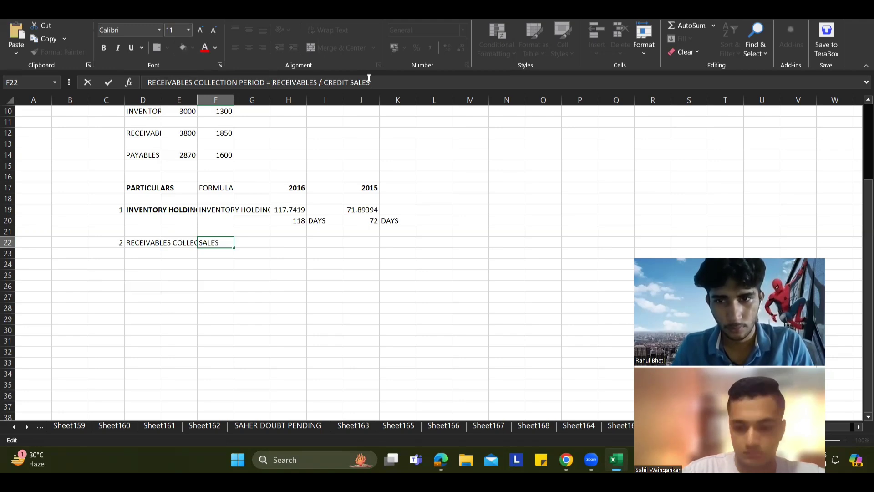
{"action": "key", "text": "Return"}
Calculate the 2016 receivables collection period in H22 with the formula =E12/E5*365.
{"action": "key", "text": "Right"}
{"action": "key", "text": "Right"}
{"action": "key", "text": "Up"}
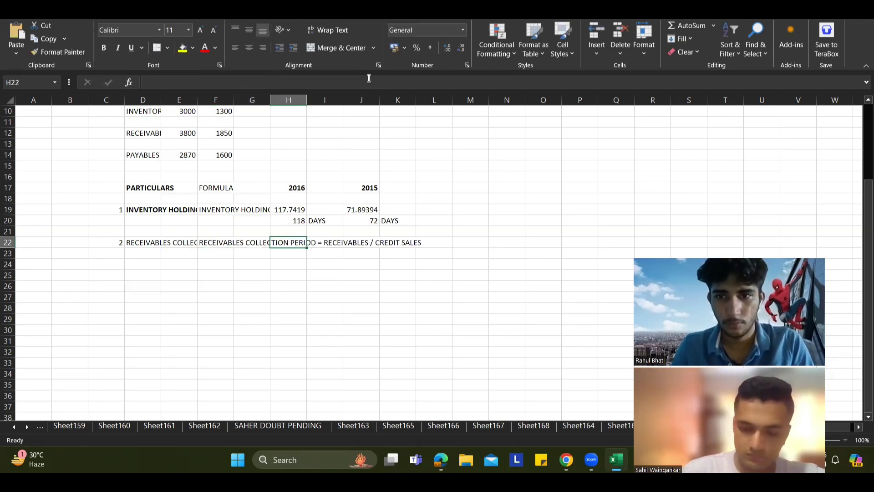
{"action": "type", "text": "="}
{"action": "scroll", "coordinate": [407, 177], "scroll_direction": "up", "scroll_amount": 3}
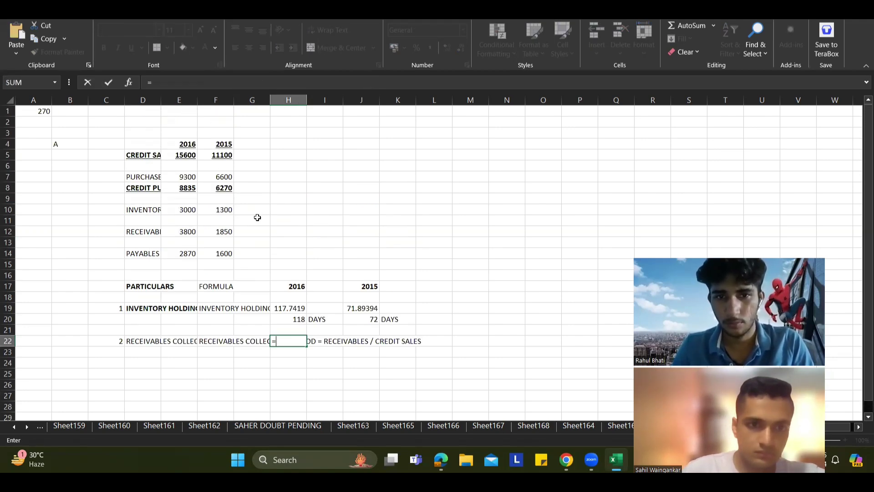
{"action": "left_click", "coordinate": [190, 232]}
{"action": "type", "text": "/"}
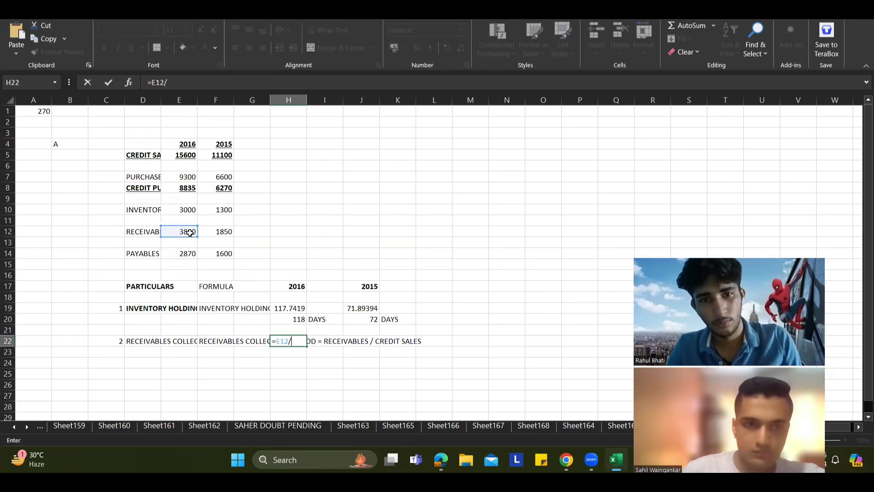
{"action": "left_click", "coordinate": [183, 155]}
{"action": "type", "text": "*365"}
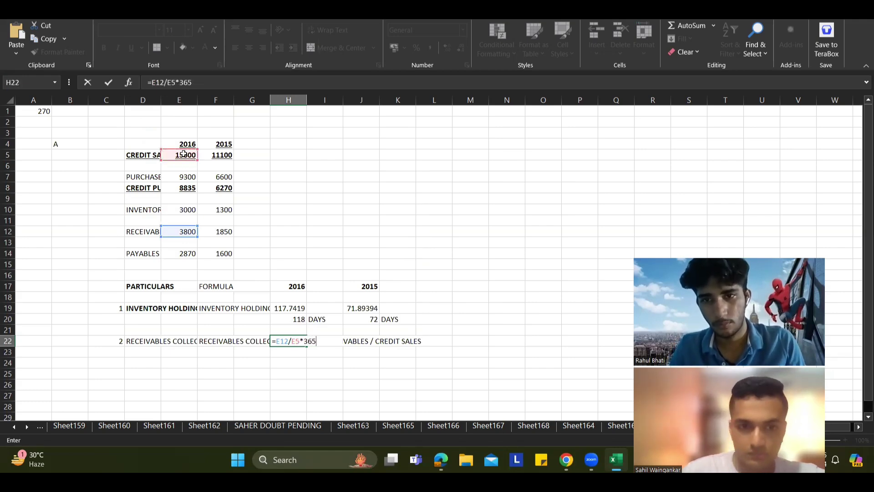
{"action": "key", "text": "Return"}
Calculate the 2015 receivables collection period in J22 with the formula =F12/F5*365.
{"action": "key", "text": "Down"}
{"action": "key", "text": "Right"}
{"action": "key", "text": "Right"}
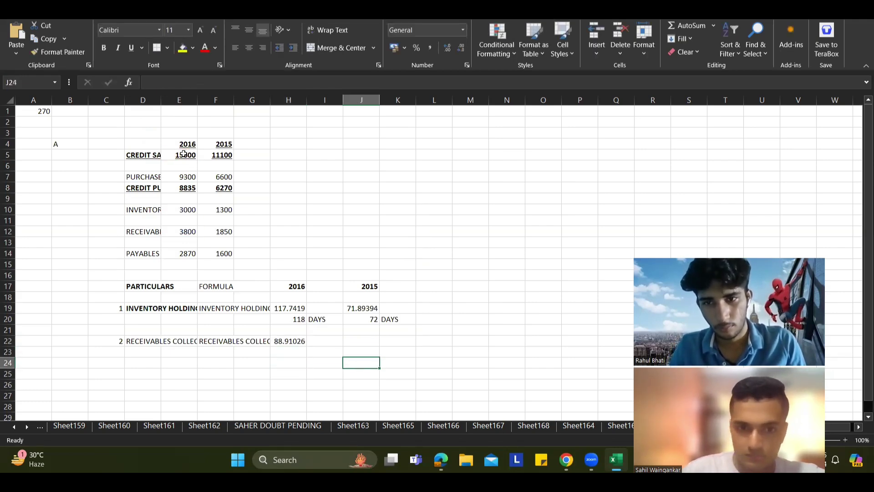
{"action": "key", "text": "Up"}
{"action": "key", "text": "Up"}
{"action": "type", "text": "="}
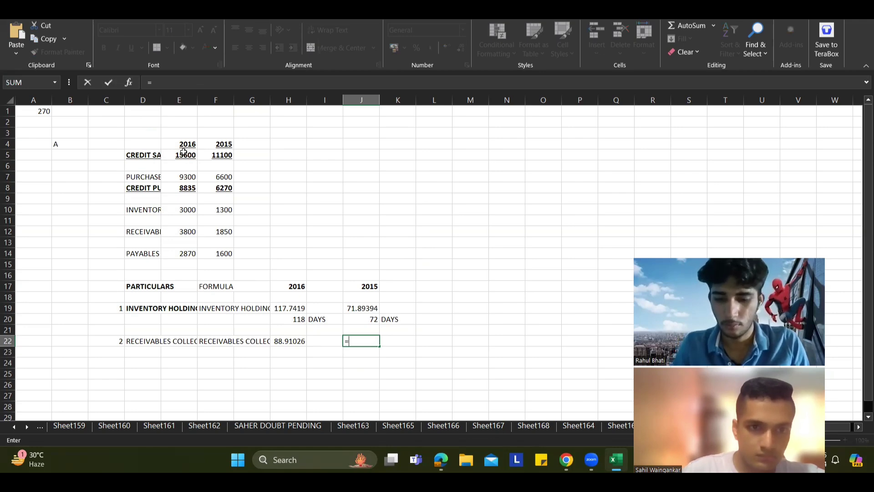
{"action": "left_click", "coordinate": [225, 232]}
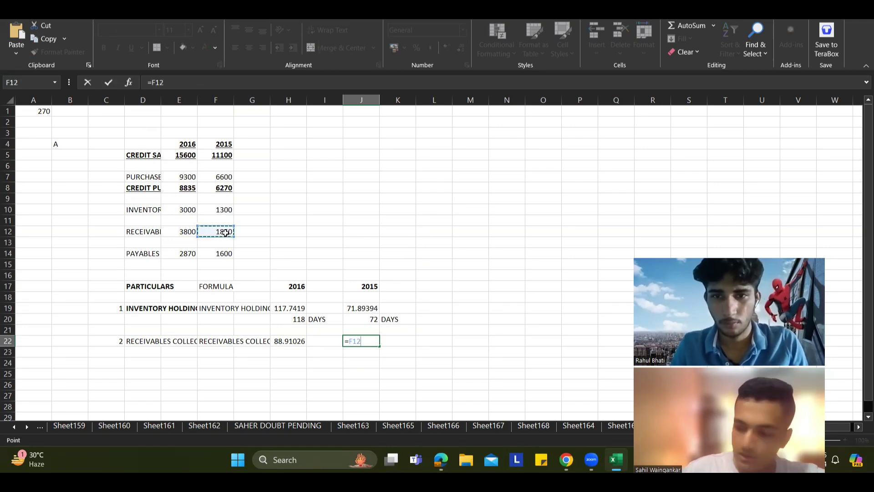
{"action": "type", "text": "/"}
{"action": "left_click", "coordinate": [221, 156]}
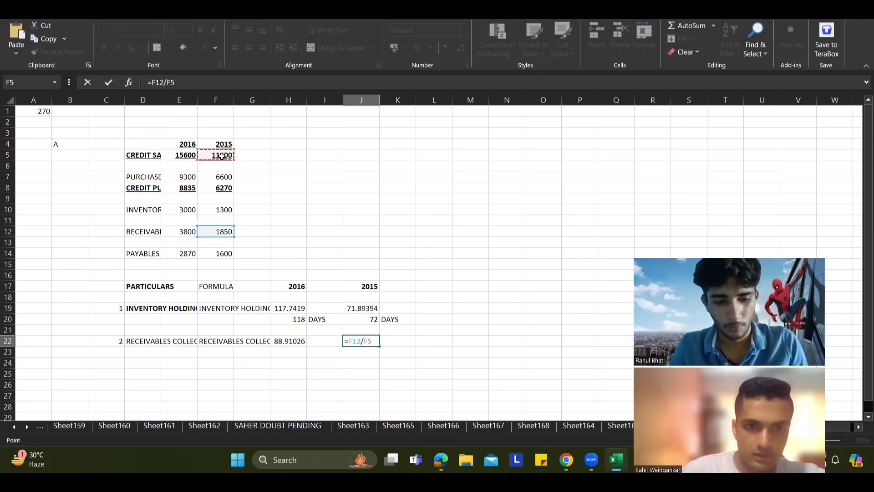
{"action": "type", "text": "*36"}
{"action": "type", "text": "5"}
{"action": "key", "text": "Return"}
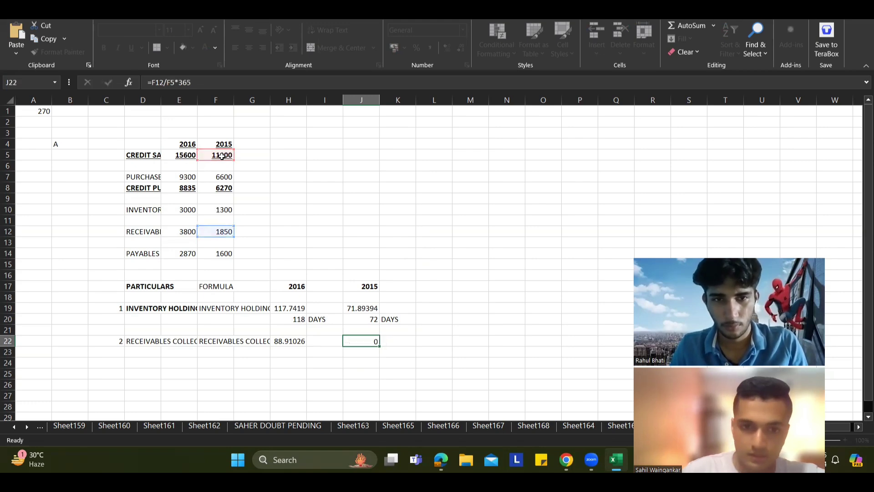
Enter the rounded 2015 collection period 61 in J23 and the unit DAYS in K23.
{"action": "type", "text": "61"}
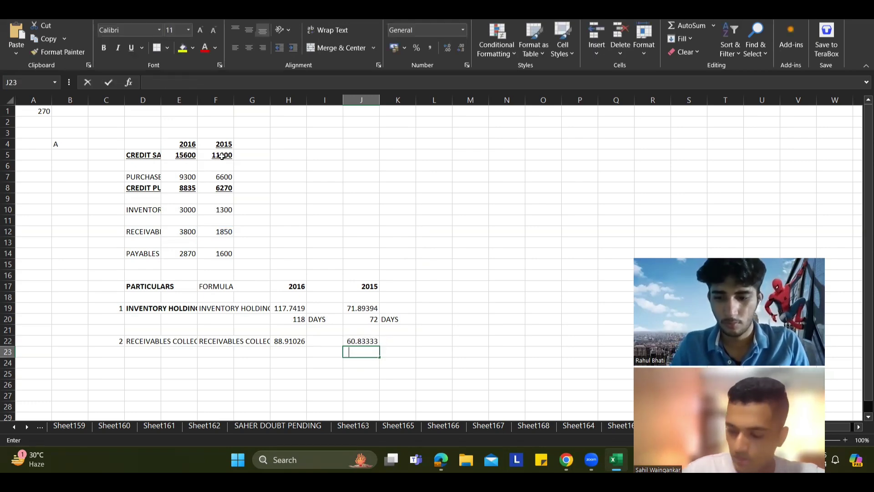
{"action": "key", "text": "Tab"}
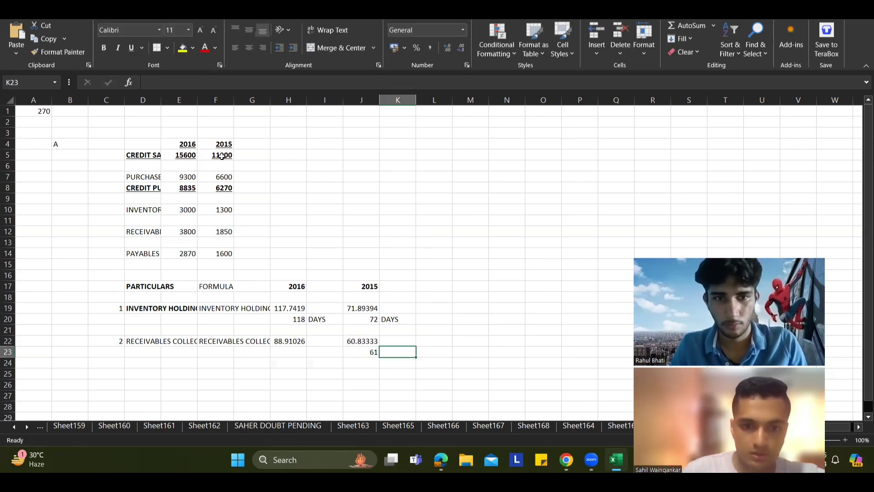
{"action": "type", "text": "DAYS"}
{"action": "key", "text": "Left"}
{"action": "key", "text": "Left"}
{"action": "key", "text": "Left"}
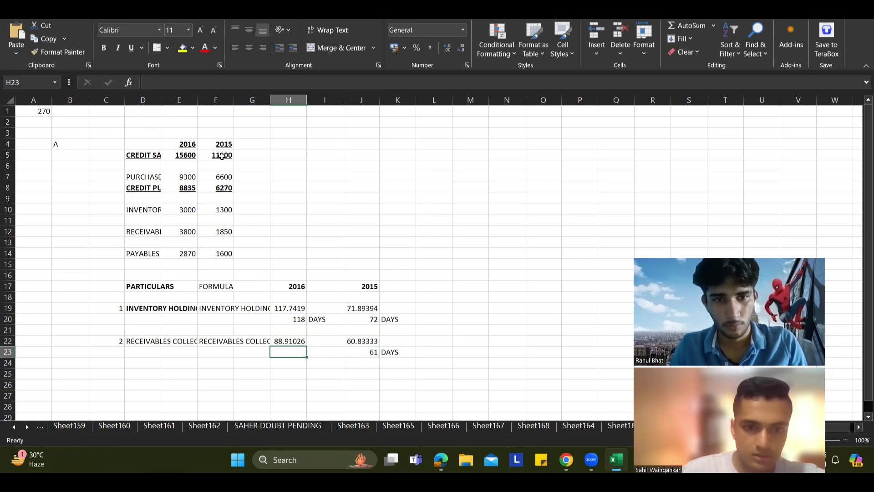
Enter the rounded 2016 collection period 89 in H23 and the unit DAYS in I23.
{"action": "type", "text": "89"}
{"action": "key", "text": "Tab"}
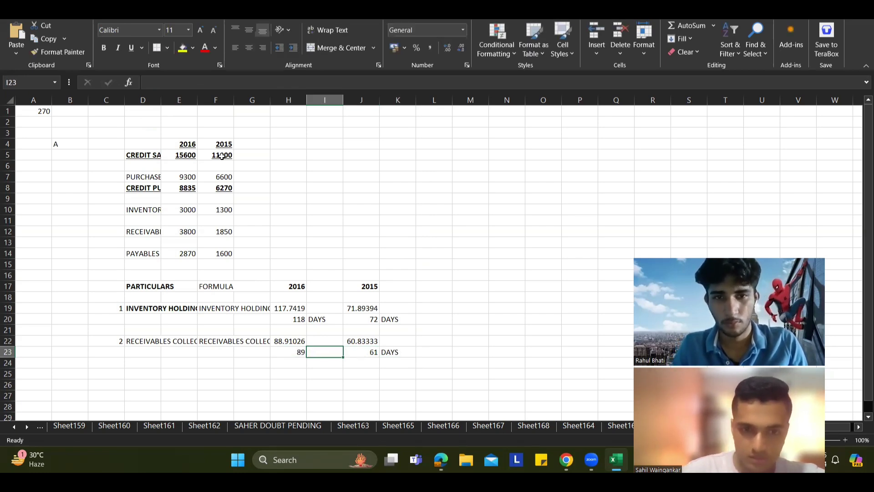
{"action": "type", "text": "DAYS"}
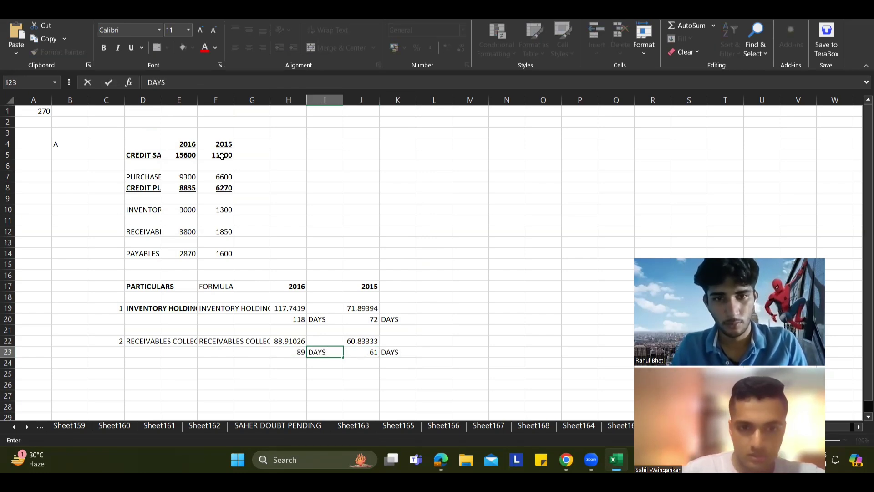
{"action": "left_click", "coordinate": [327, 235]}
Fill the rounded day results in H20:K20 and H23:K23 with yellow.
{"action": "left_click_drag", "start_coordinate": [292, 323], "coordinate": [401, 323]}
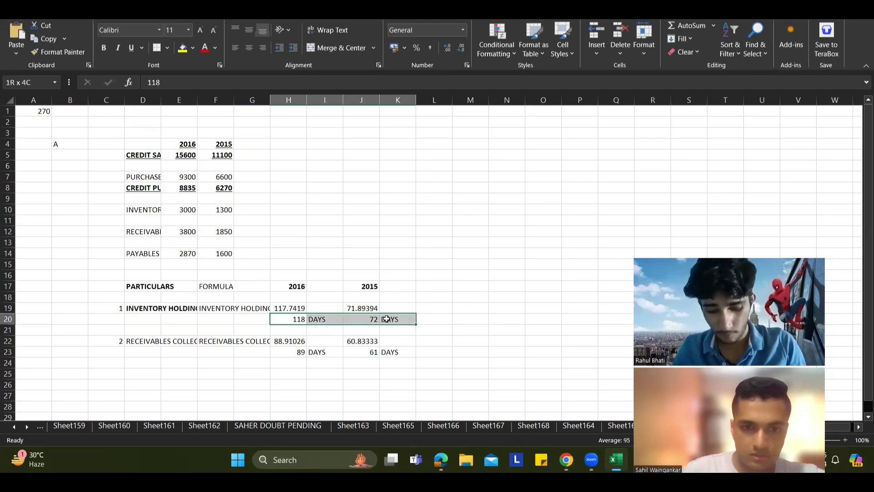
{"action": "left_click", "coordinate": [182, 50]}
{"action": "scroll", "coordinate": [291, 203], "scroll_direction": "down", "scroll_amount": 2}
{"action": "left_click_drag", "start_coordinate": [298, 286], "coordinate": [399, 286]}
{"action": "left_click", "coordinate": [182, 47]}
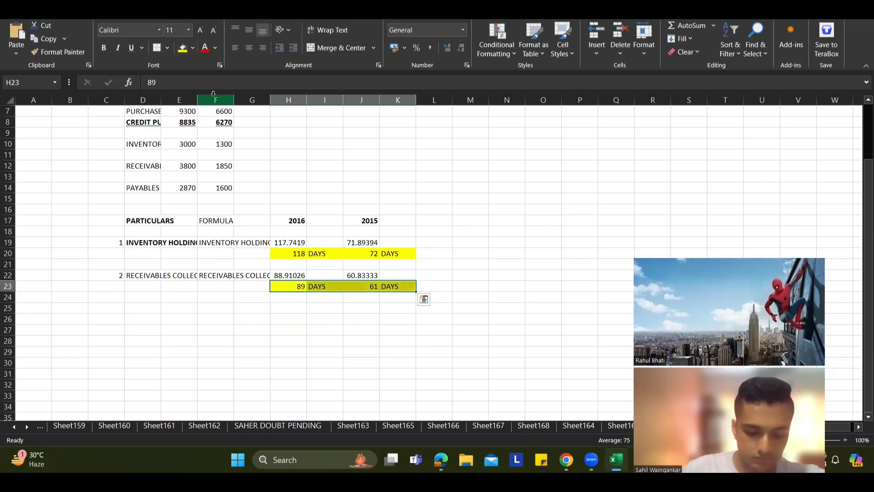
Bold the rounded day results in H23:K23 and H20:K20 and the receivables collection period label in D22.
{"action": "key", "text": "ctrl+b"}
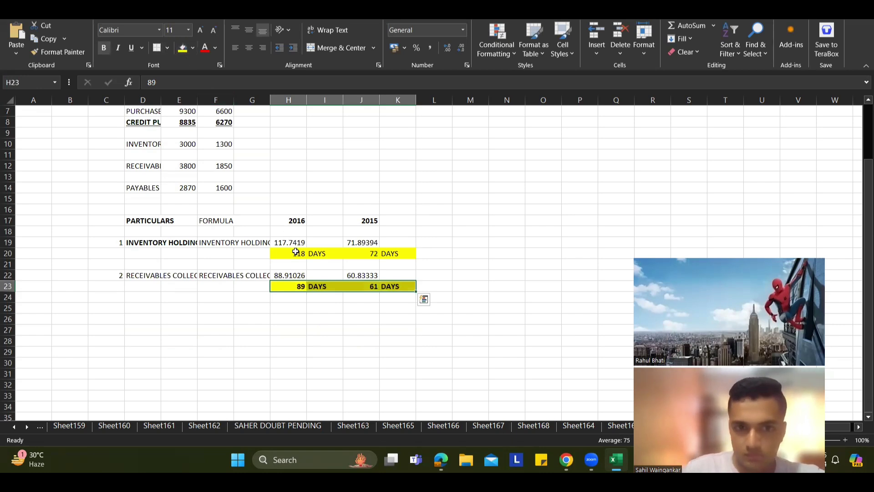
{"action": "left_click_drag", "start_coordinate": [295, 251], "coordinate": [382, 250]}
{"action": "key", "text": "ctrl+b"}
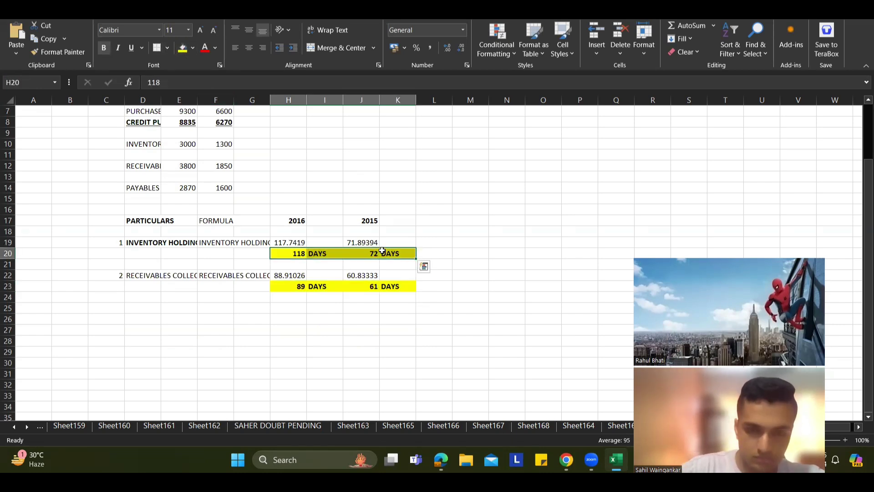
{"action": "left_click", "coordinate": [414, 213]}
{"action": "left_click", "coordinate": [150, 274]}
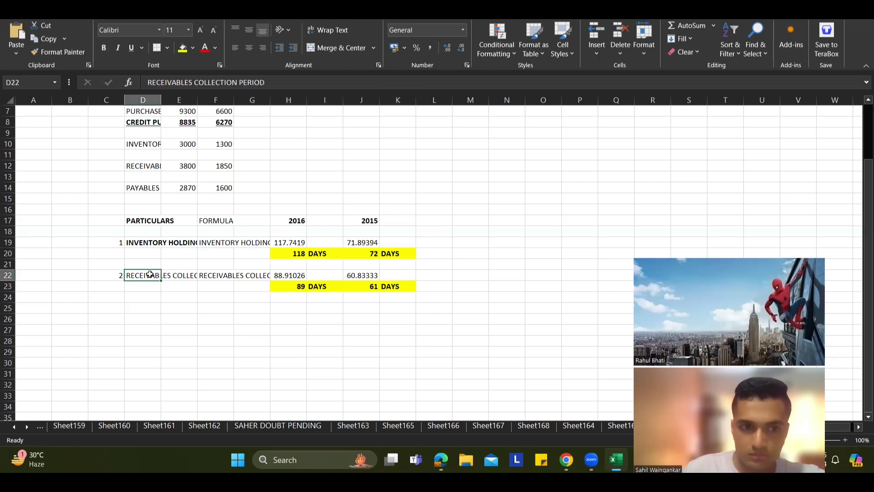
{"action": "key", "text": "ctrl+b"}
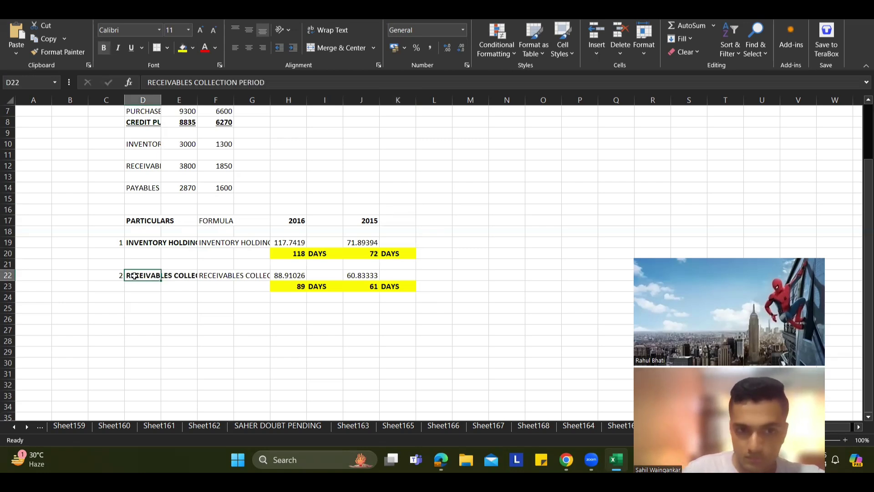
Add the third ratio row with the number 3 in C25 and the label PAYABLES PAYMENT PERIOD in D25.
{"action": "left_click", "coordinate": [128, 316]}
{"action": "left_click", "coordinate": [117, 308]}
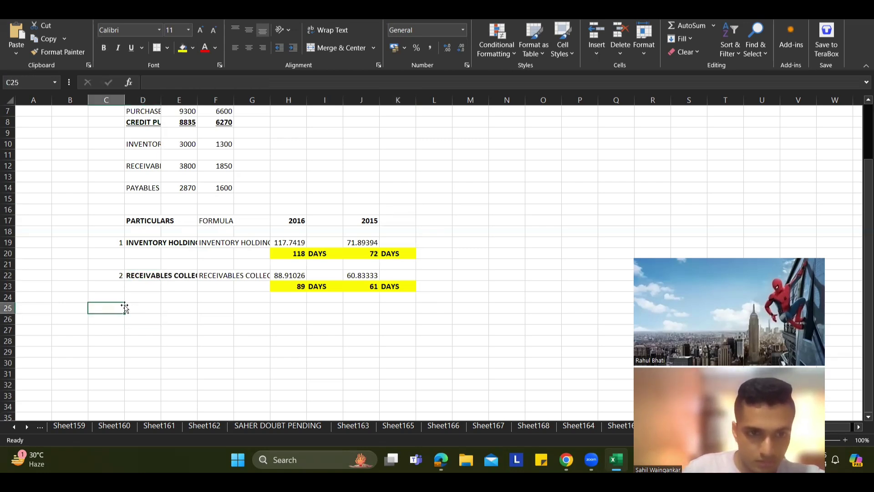
{"action": "type", "text": "3"}
{"action": "key", "text": "Tab"}
{"action": "type", "text": "PAYME"}
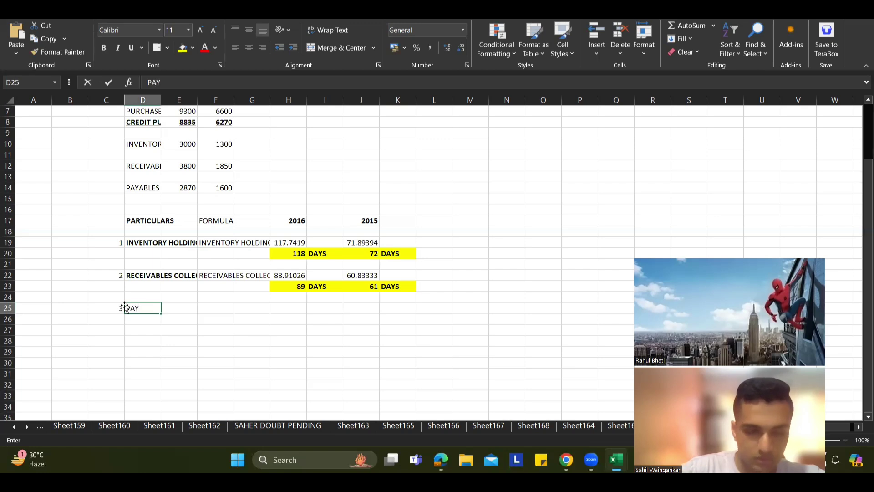
{"action": "key", "text": "BackSpace"}
{"action": "key", "text": "BackSpace"}
{"action": "type", "text": "ABLE"}
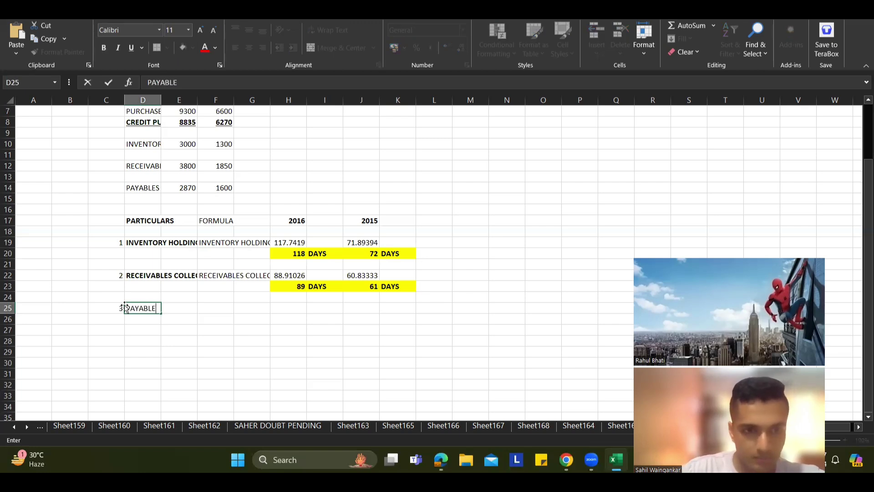
{"action": "type", "text": "S PAYMENT "}
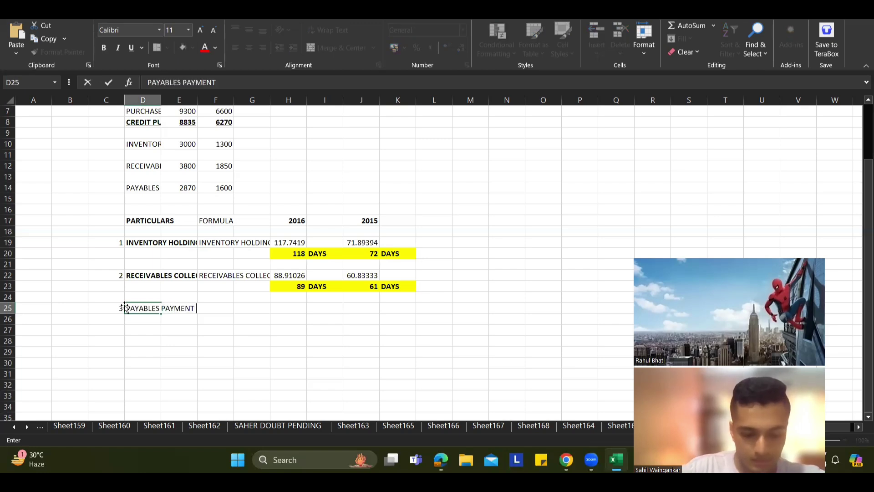
{"action": "type", "text": "PERIOD"}
{"action": "key", "text": "ctrl+Return"}
Copy the payables payment period label from D25 into the formula column at F25.
{"action": "key", "text": "Right"}
{"action": "key", "text": "Right"}
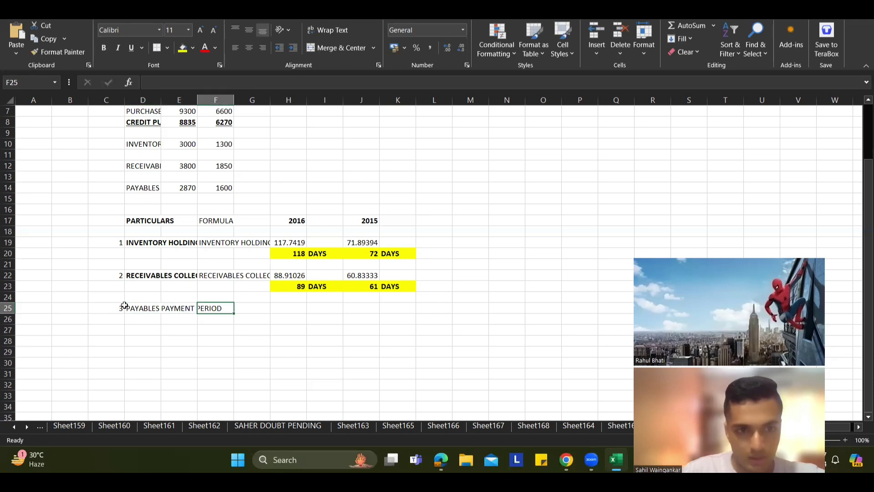
{"action": "left_click", "coordinate": [125, 307]}
{"action": "key", "text": "ctrl+c"}
{"action": "left_click", "coordinate": [219, 308]}
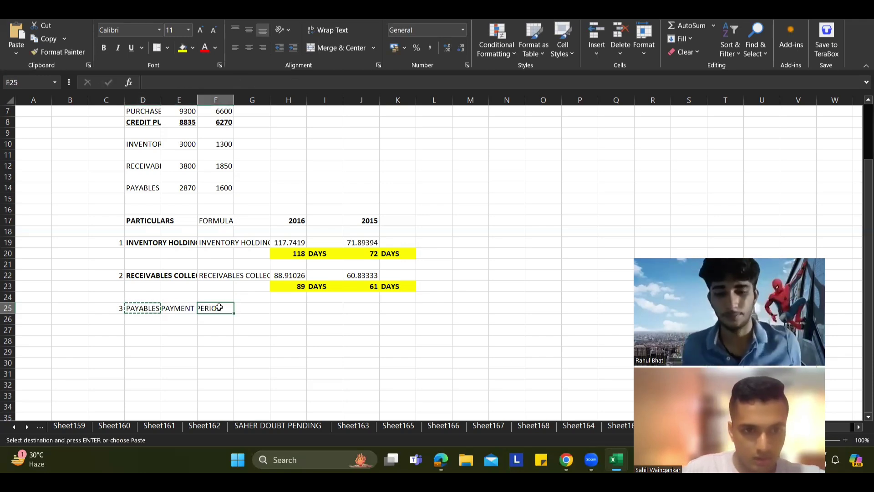
{"action": "key", "text": "ctrl+v"}
Extend the text in F25 to read PAYABLES PAYMENT PERIOD = PAYABLES / CREDIT PURCHASES.
{"action": "left_click", "coordinate": [255, 86]}
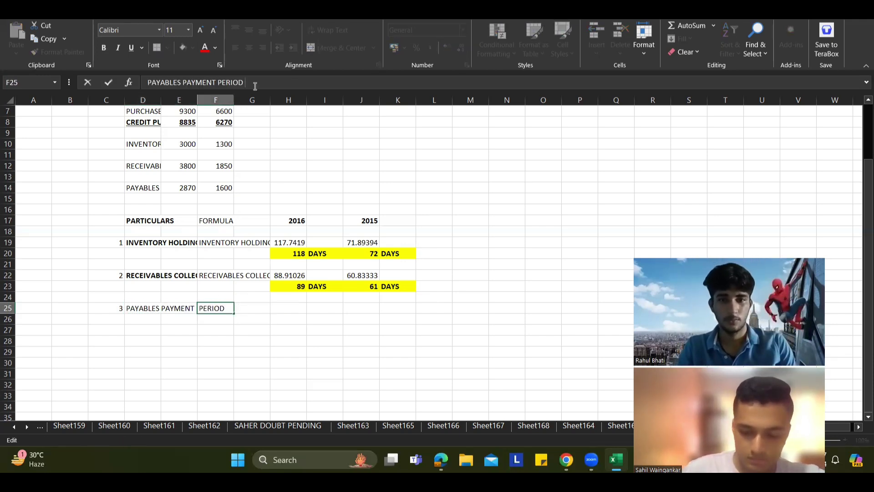
{"action": "type", "text": "PAYABELS"}
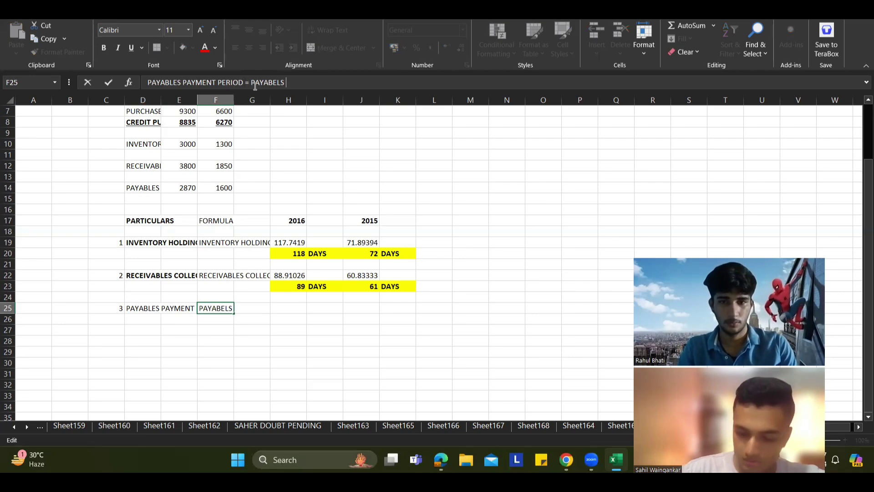
{"action": "type", "text": "LES"}
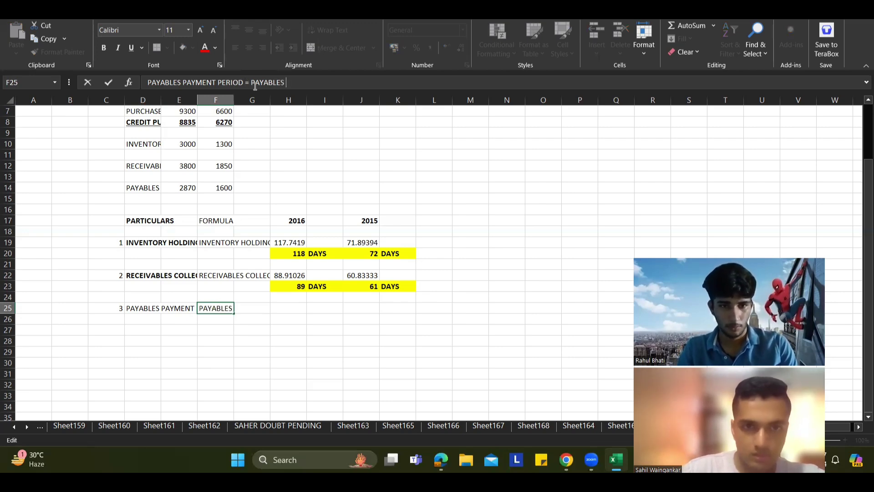
{"action": "type", "text": " / CREDIT P"}
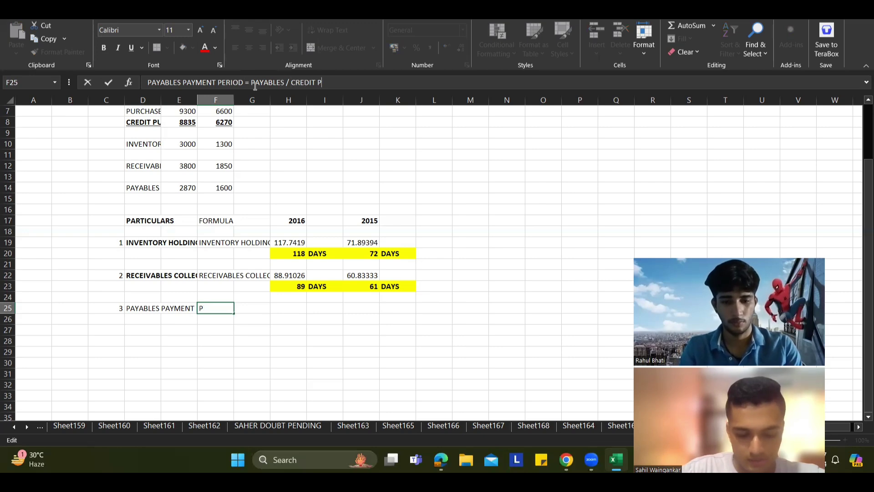
{"action": "type", "text": "URCHASES"}
{"action": "key", "text": "Return"}
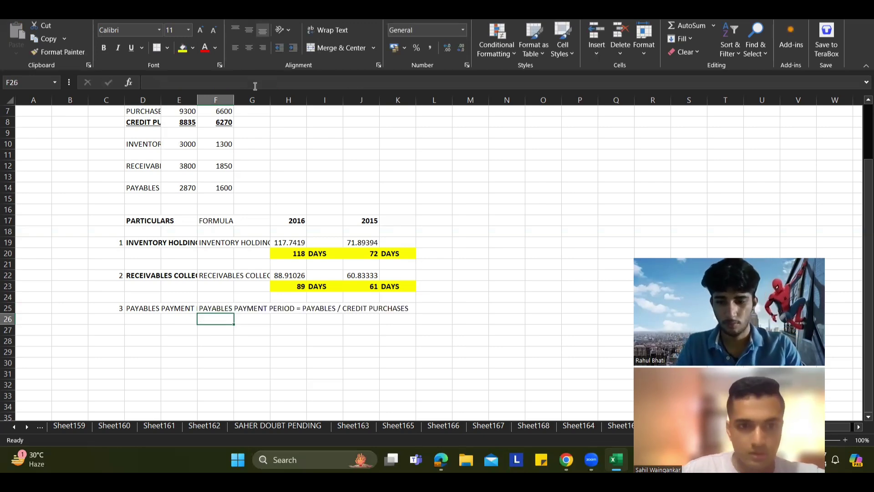
Calculate the 2016 payables payment period in H25 with the formula =E14/E8*365.
{"action": "key", "text": "Right"}
{"action": "key", "text": "Right"}
{"action": "key", "text": "Up"}
{"action": "type", "text": "="}
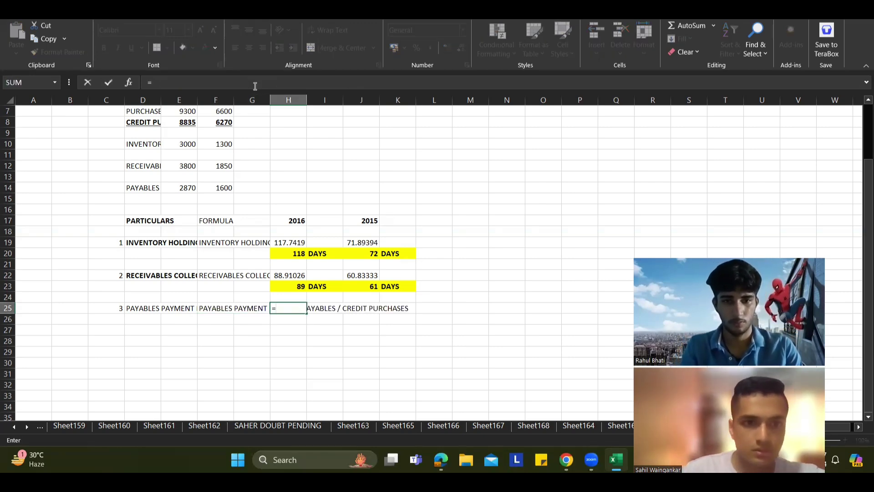
{"action": "scroll", "coordinate": [278, 191], "scroll_direction": "up", "scroll_amount": 2}
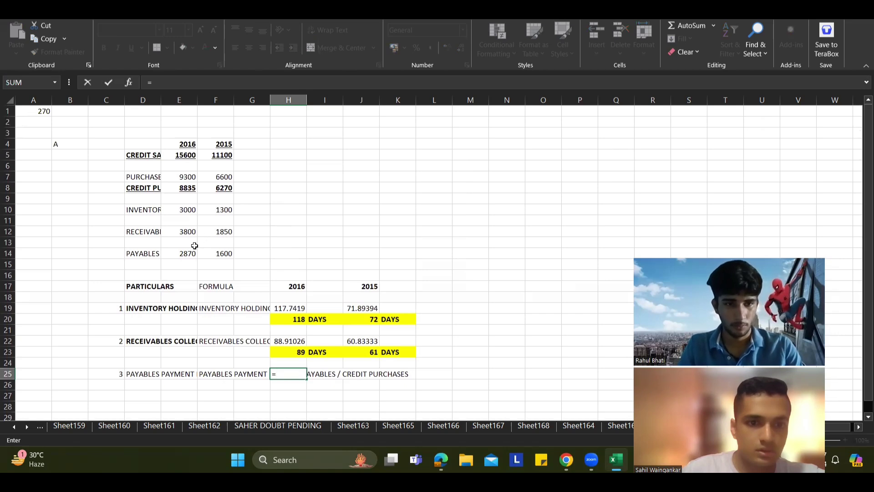
{"action": "left_click", "coordinate": [188, 255]}
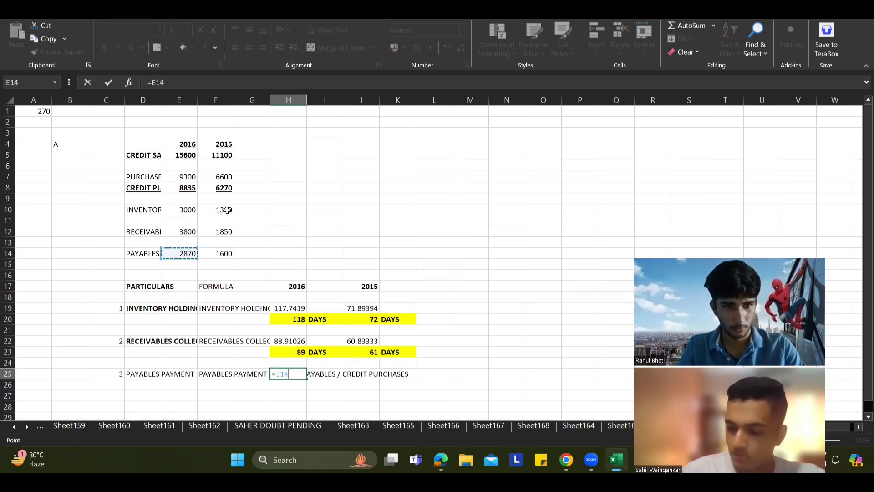
{"action": "type", "text": "/"}
{"action": "left_click", "coordinate": [184, 186]}
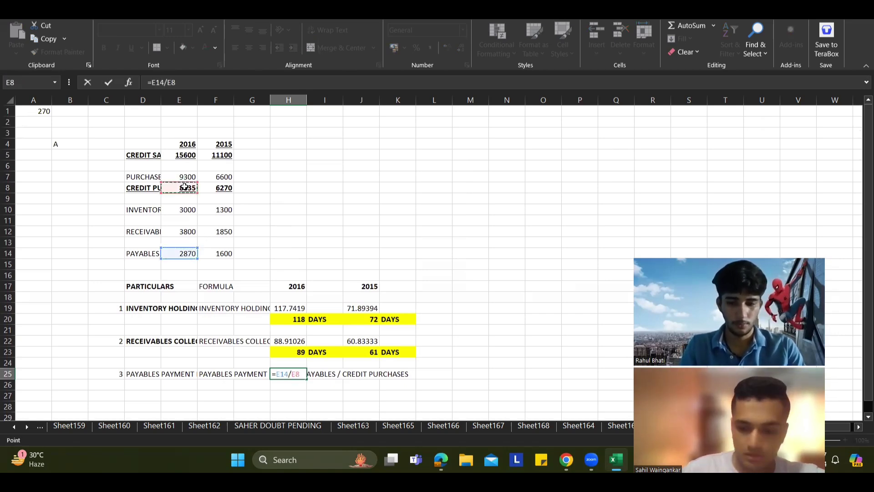
{"action": "type", "text": "*365"}
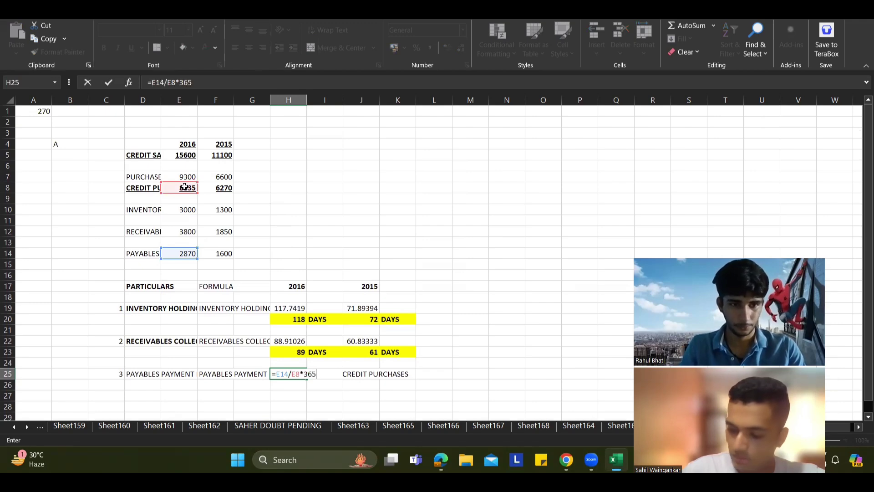
{"action": "key", "text": "ctrl+Return"}
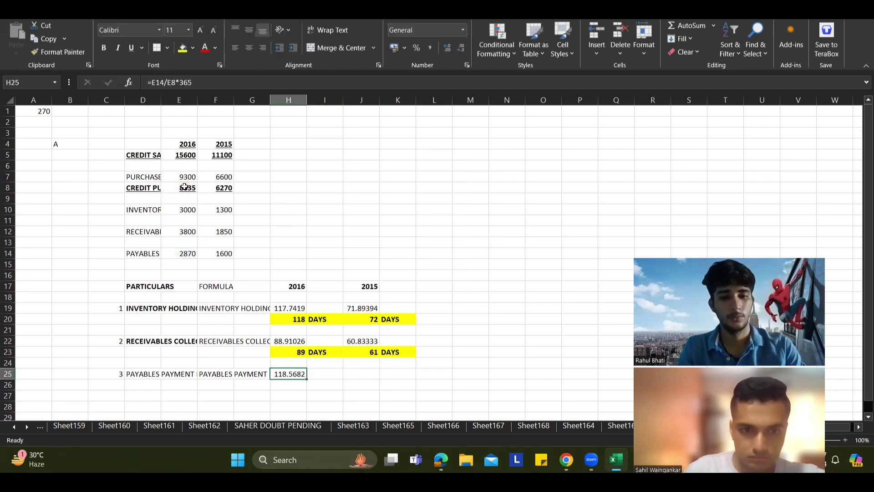
Calculate the 2015 payables payment period in J25 with the formula =F14/F8*365.
{"action": "key", "text": "Right"}
{"action": "key", "text": "Right"}
{"action": "type", "text": "="}
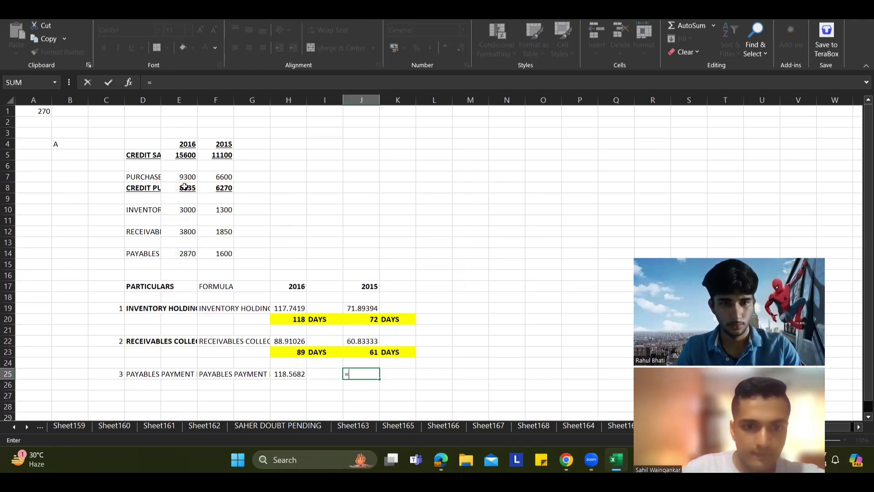
{"action": "left_click", "coordinate": [213, 253]}
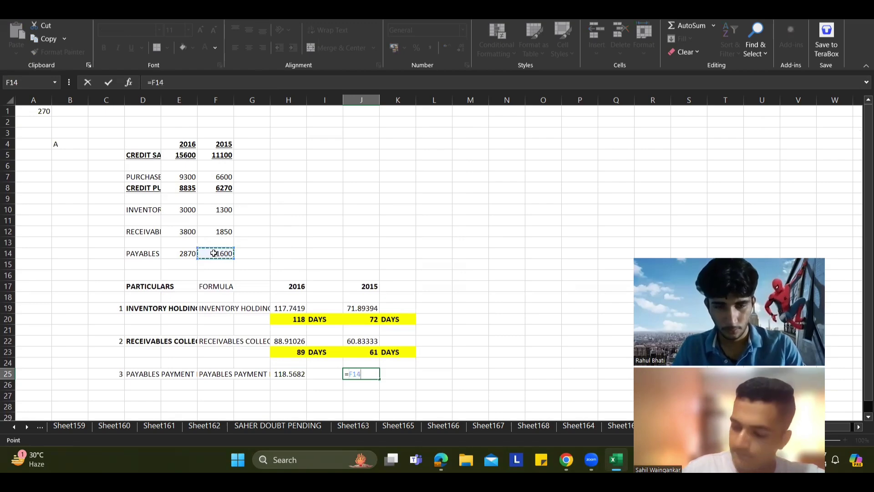
{"action": "type", "text": "/"}
{"action": "left_click", "coordinate": [225, 189]}
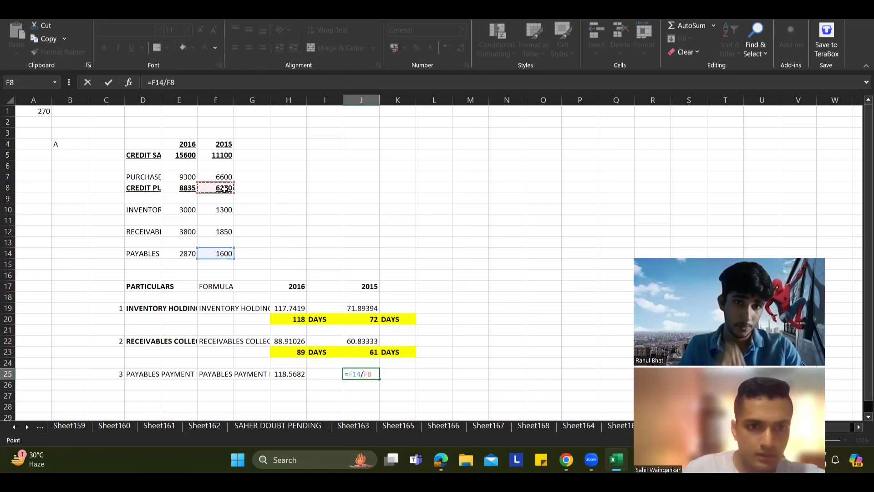
{"action": "type", "text": "*365"}
{"action": "key", "text": "Return"}
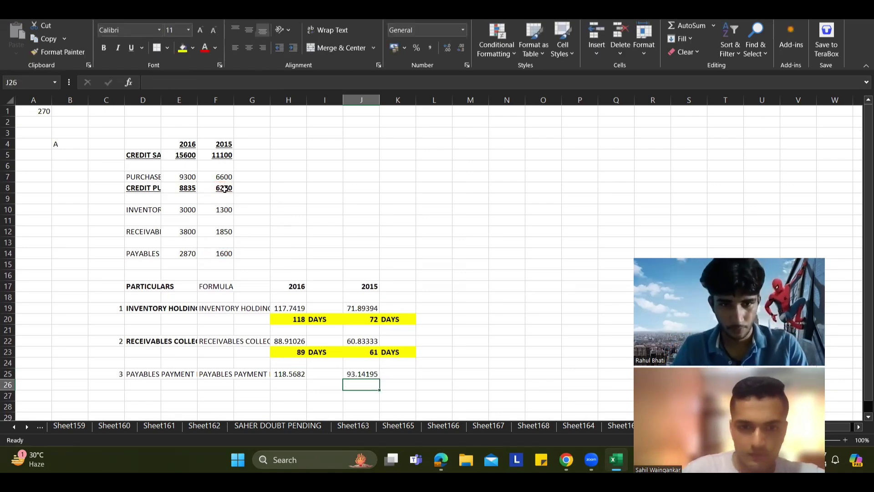
Review the cell references in the 2016 payables payment period formula in H25.
{"action": "key", "text": "Up"}
{"action": "key", "text": "Left"}
{"action": "key", "text": "Left"}
{"action": "left_click", "coordinate": [220, 78]}
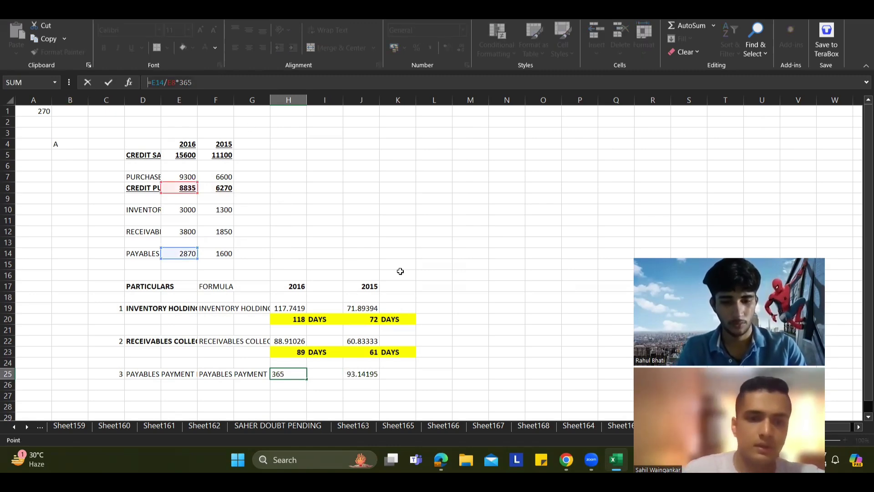
{"action": "left_click", "coordinate": [400, 272]}
{"action": "key", "text": "ctrl+z"}
{"action": "key", "text": "Return"}
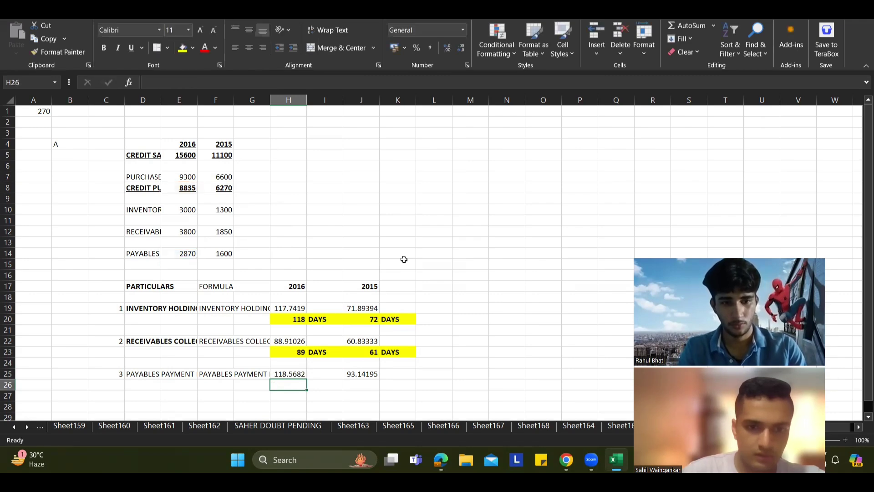
Enter the rounded 2016 payables payment period 119 in H27 and the unit DAYS in I27.
{"action": "key", "text": "Return"}
{"action": "type", "text": "119"}
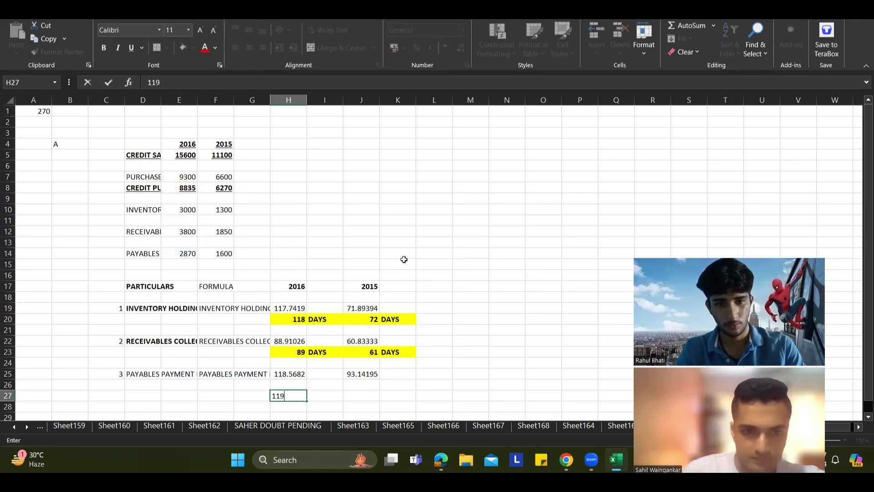
{"action": "key", "text": "Tab"}
{"action": "type", "text": "DAYS"}
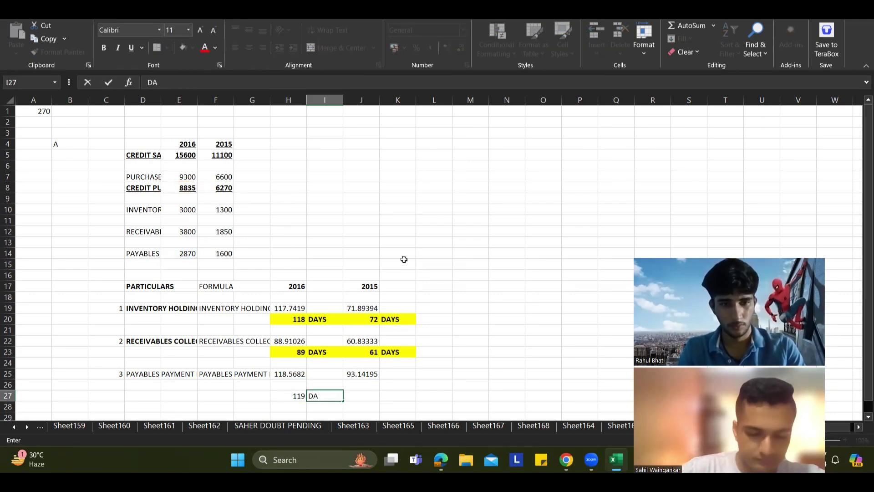
{"action": "key", "text": "Tab"}
Enter the rounded 2015 payables payment period 93 in J27 and the unit DAYS in K27.
{"action": "key", "text": "Tab"}
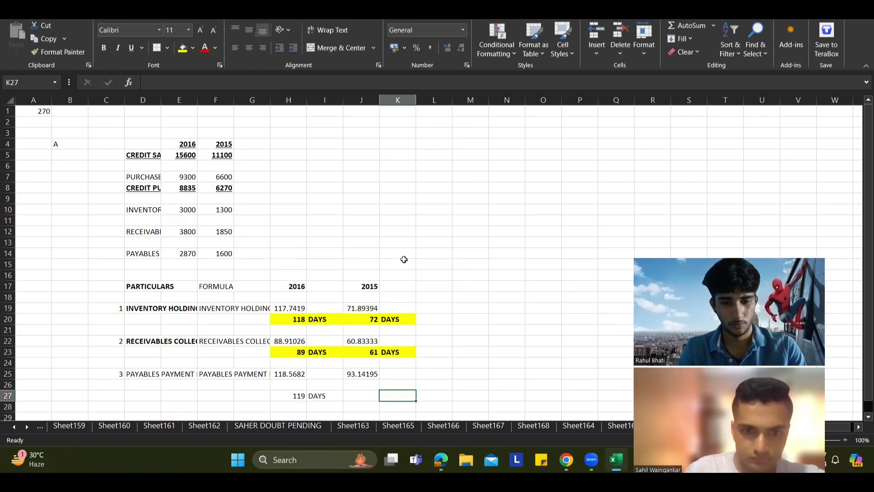
{"action": "key", "text": "Left"}
{"action": "type", "text": "93"}
{"action": "key", "text": "Tab"}
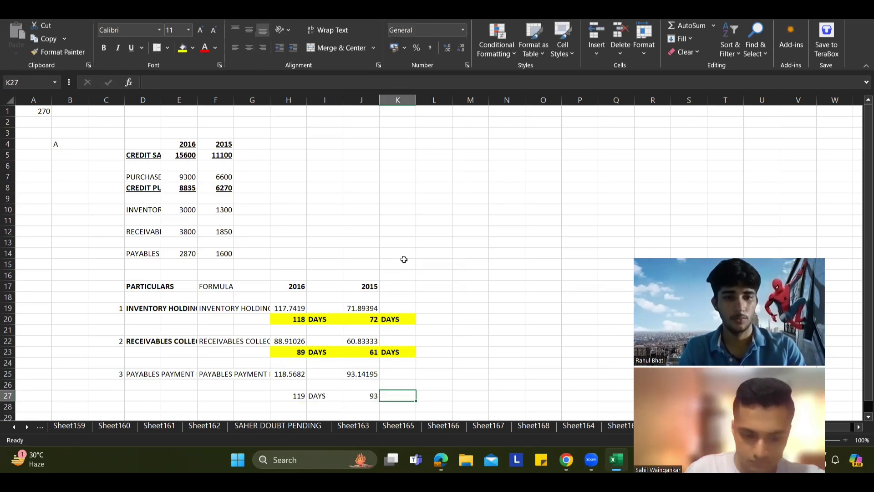
{"action": "type", "text": "DAYS"}
{"action": "key", "text": "Return"}
Make the rounded payables payment periods in H27:K27 bold and highlight them in yellow.
{"action": "key", "text": "Up"}
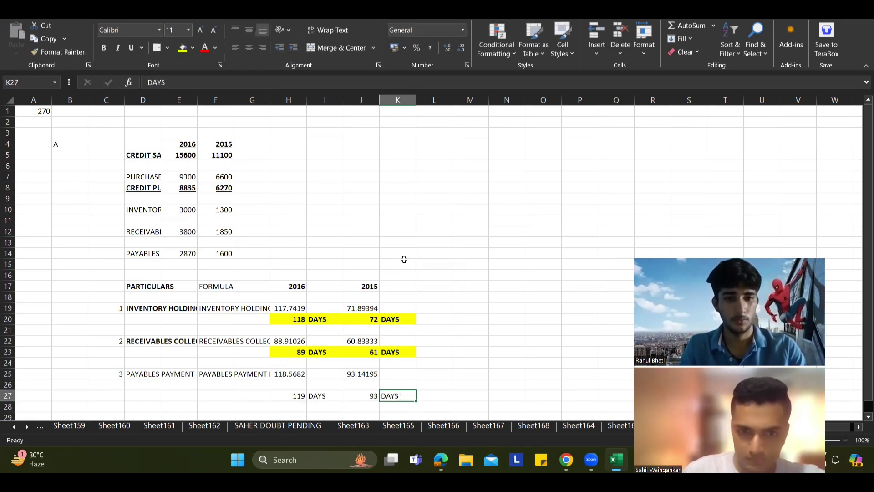
{"action": "key", "text": "shift+Left"}
{"action": "key", "text": "shift+Left"}
{"action": "key", "text": "shift+Left"}
{"action": "key", "text": "ctrl+b"}
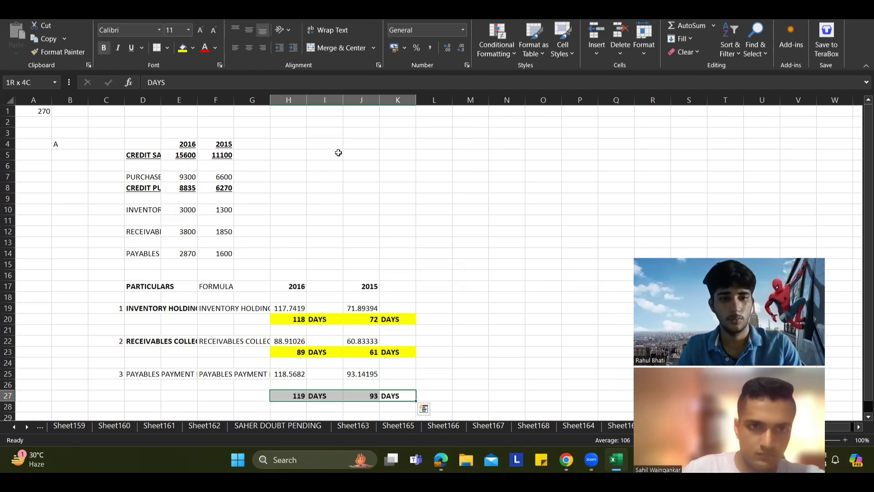
{"action": "left_click", "coordinate": [179, 54]}
Add the label CASH OPERATING CYCLE in D30 below the payables payment period.
{"action": "scroll", "coordinate": [329, 220], "scroll_direction": "down", "scroll_amount": 5}
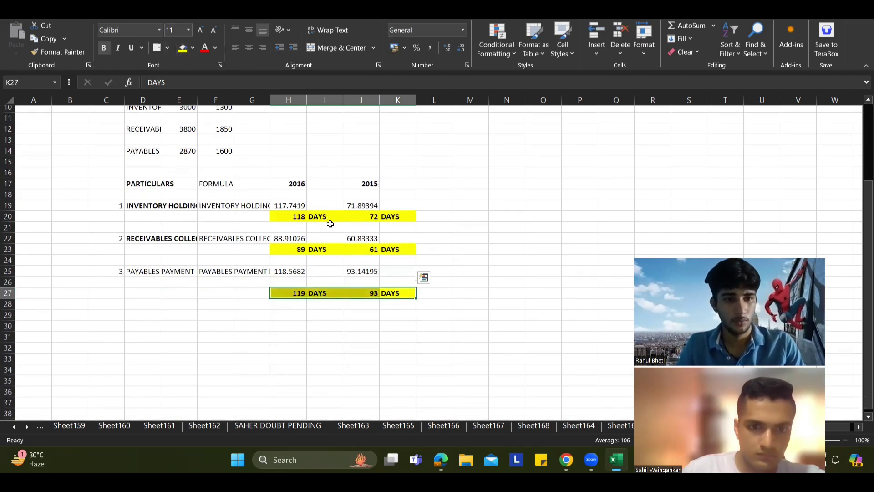
{"action": "left_click", "coordinate": [294, 263]}
{"action": "left_click", "coordinate": [152, 263]}
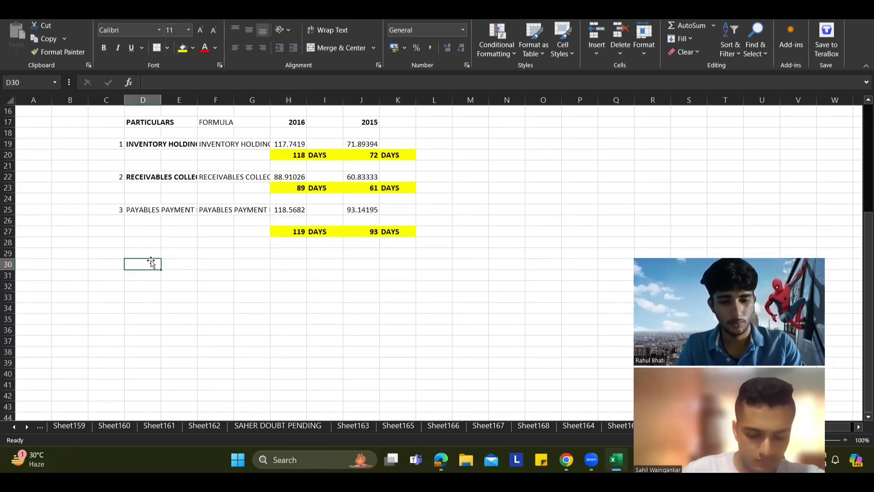
{"action": "type", "text": "CASH OPERATI"}
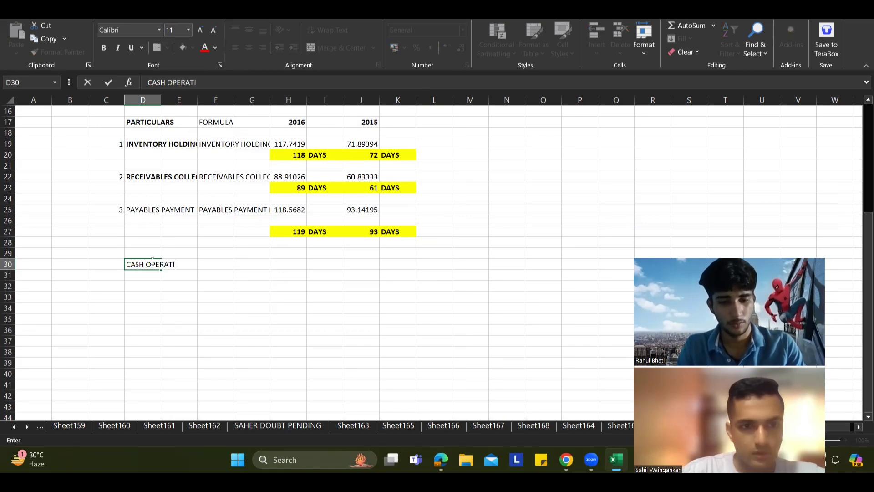
{"action": "type", "text": "NG CYCLE"}
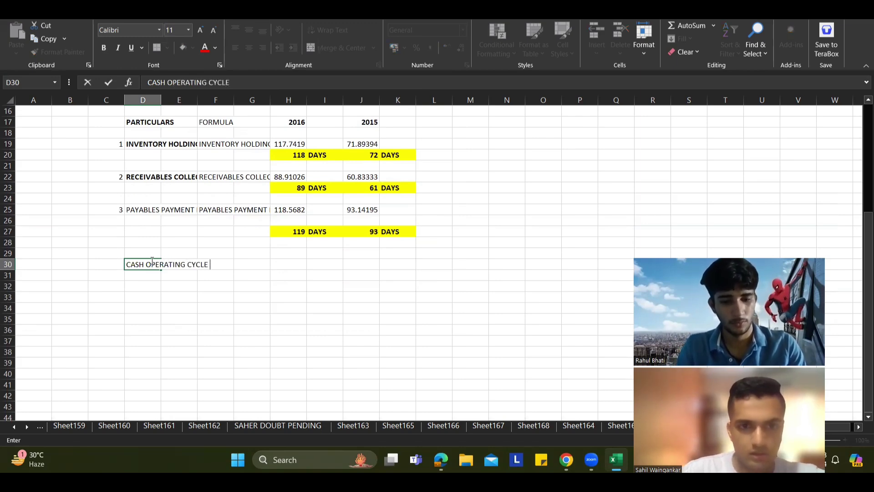
{"action": "key", "text": "Return"}
Calculate the 2016 cash operating cycle in H30 with the formula =H20+H23-H27.
{"action": "key", "text": "Down"}
{"action": "key", "text": "Down"}
{"action": "key", "text": "Right"}
{"action": "key", "text": "Right"}
{"action": "key", "text": "Right"}
{"action": "key", "text": "Right"}
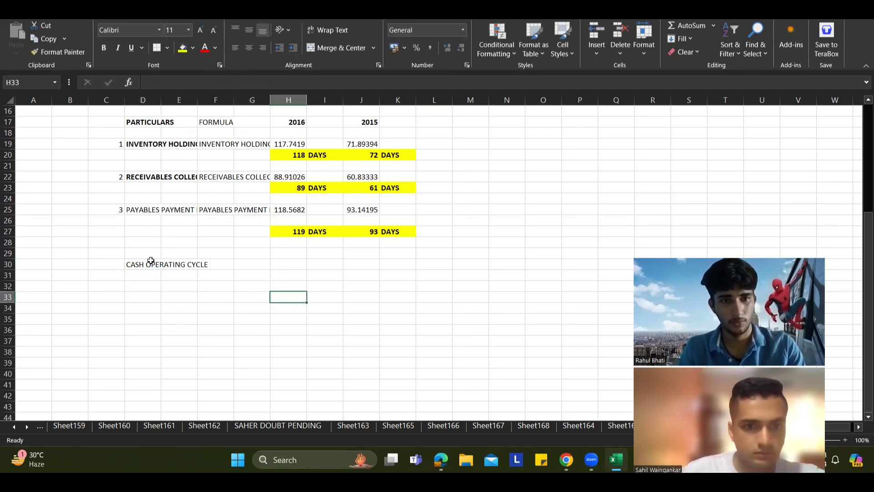
{"action": "key", "text": "Up"}
{"action": "key", "text": "Up"}
{"action": "key", "text": "Up"}
{"action": "type", "text": "="}
{"action": "key", "text": "Up"}
{"action": "key", "text": "Up"}
{"action": "key", "text": "Up"}
{"action": "key", "text": "Up"}
{"action": "key", "text": "Up"}
{"action": "key", "text": "Up"}
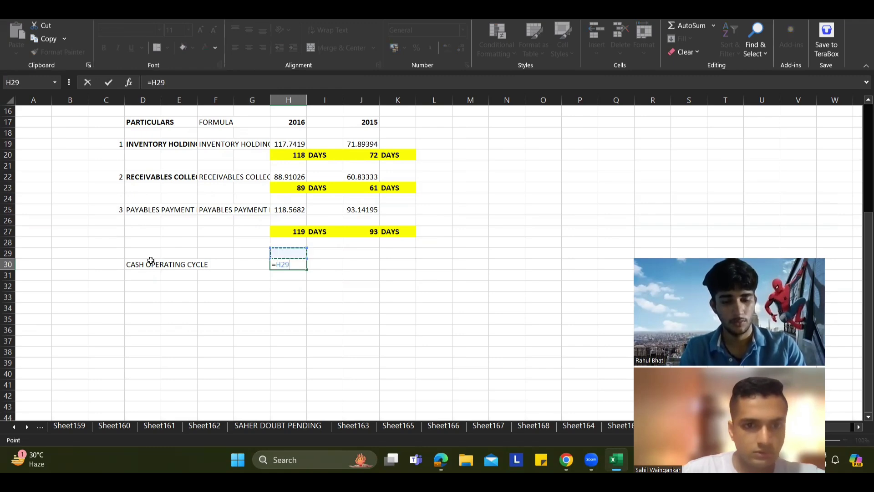
{"action": "key", "text": "Up"}
{"action": "key", "text": "Up"}
{"action": "key", "text": "Up"}
{"action": "key", "text": "Up"}
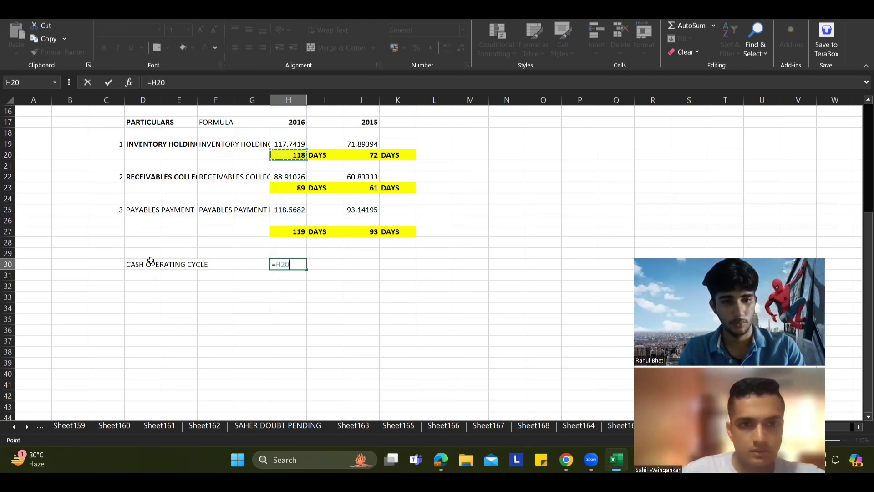
{"action": "type", "text": "+"}
{"action": "key", "text": "Up"}
{"action": "key", "text": "Up"}
{"action": "key", "text": "Up"}
{"action": "key", "text": "Up"}
{"action": "key", "text": "Up"}
{"action": "key", "text": "Up"}
{"action": "key", "text": "Up"}
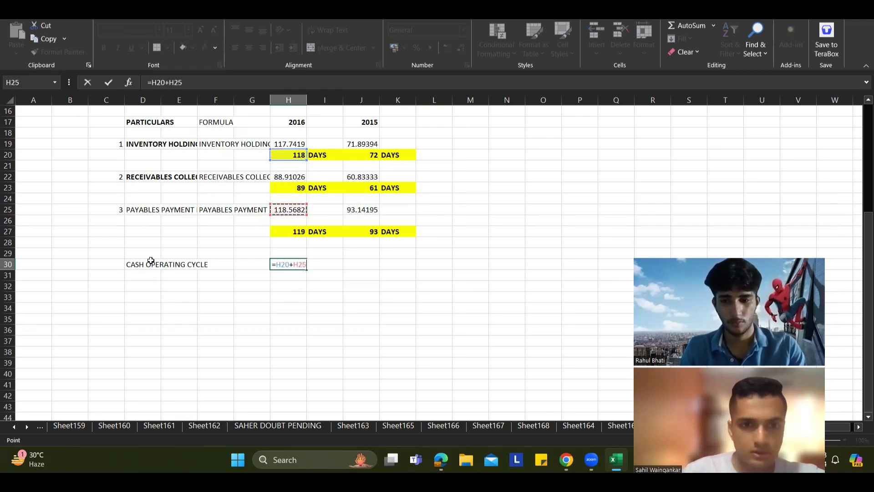
{"action": "type", "text": "-"}
{"action": "key", "text": "Up"}
{"action": "key", "text": "Up"}
{"action": "key", "text": "Up"}
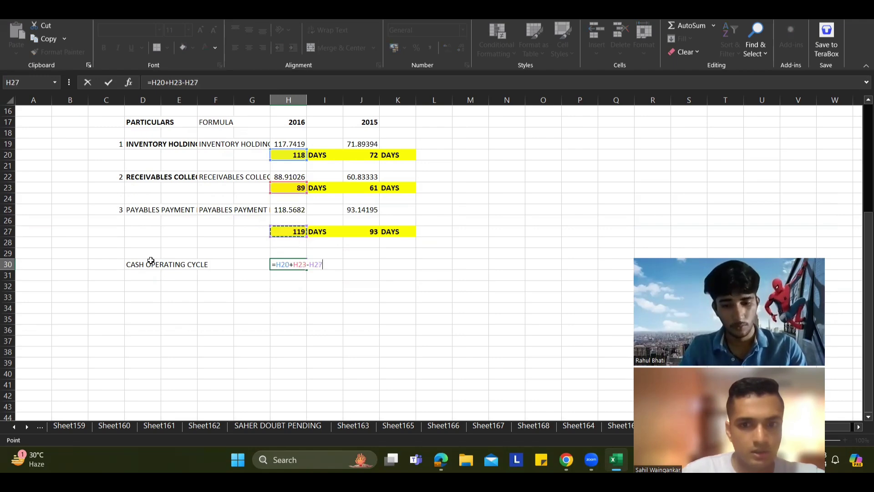
{"action": "key", "text": "Return"}
Copy the 2016 cash operating cycle formula from H30 into J30 for 2015.
{"action": "key", "text": "Up"}
{"action": "key", "text": "ctrl+c"}
{"action": "key", "text": "Right"}
{"action": "key", "text": "Right"}
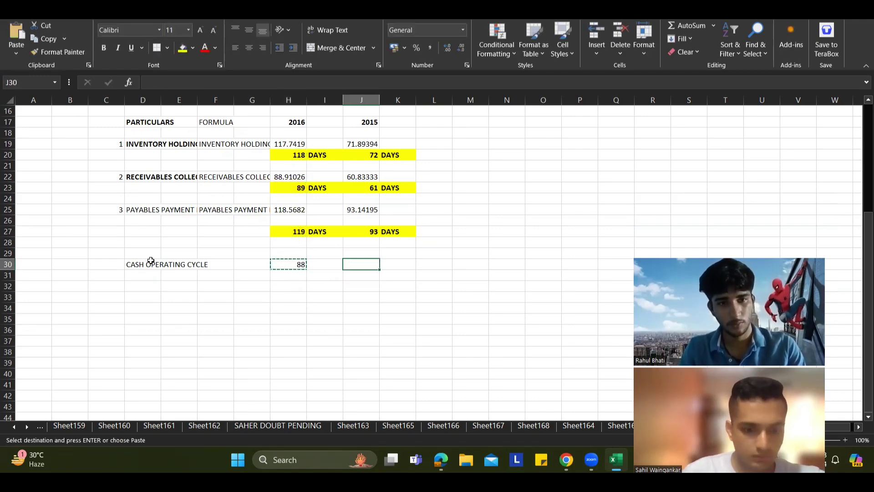
{"action": "key", "text": "ctrl+v"}
Make the cash operating cycle row D30:K30 bold and fill it with green.
{"action": "key", "text": "Left"}
{"action": "key", "text": "Left"}
{"action": "key", "text": "Left"}
{"action": "key", "text": "Left"}
{"action": "key", "text": "Left"}
{"action": "key", "text": "Left"}
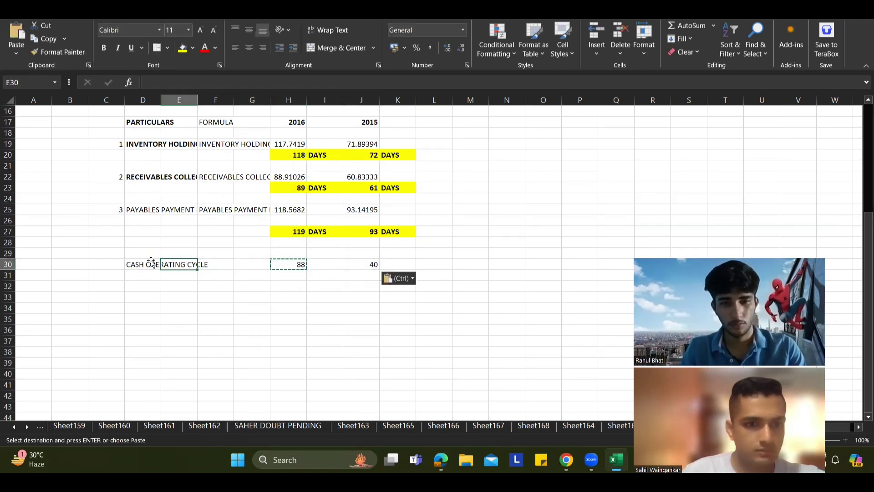
{"action": "key", "text": "shift+Right"}
{"action": "key", "text": "shift+Right"}
{"action": "key", "text": "shift+Right"}
{"action": "key", "text": "shift+Right"}
{"action": "key", "text": "shift+Right"}
{"action": "key", "text": "shift+Right"}
{"action": "key", "text": "shift+Right"}
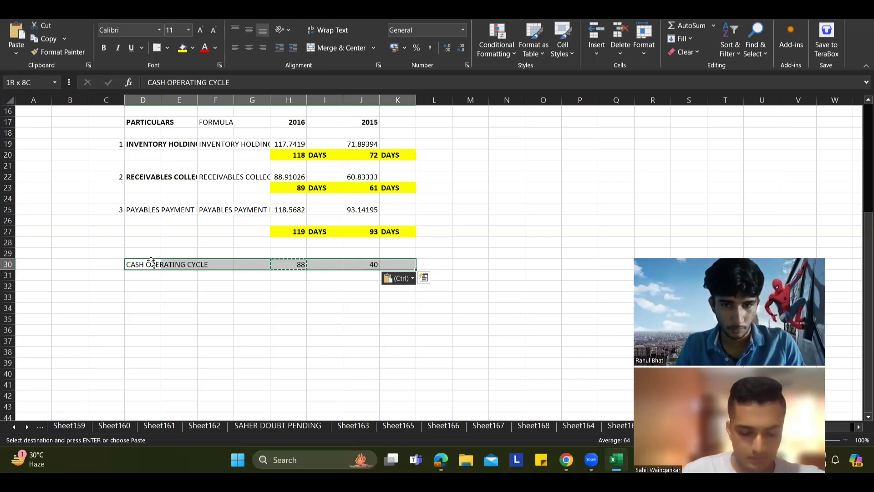
{"action": "key", "text": "ctrl+b"}
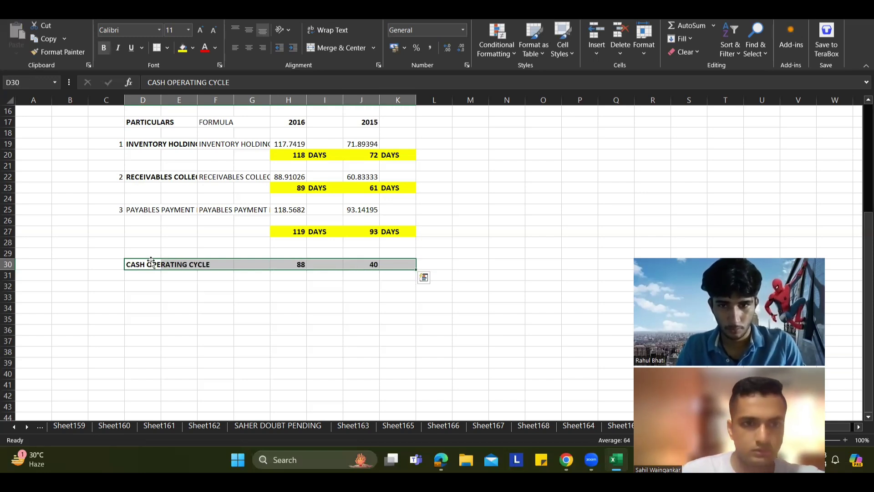
{"action": "left_click", "coordinate": [192, 47]}
{"action": "left_click", "coordinate": [219, 146]}
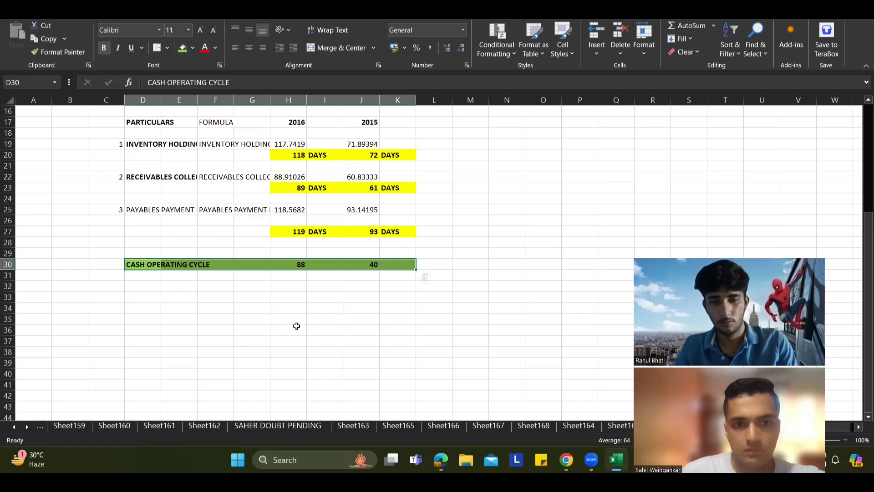
{"action": "left_click", "coordinate": [296, 326]}
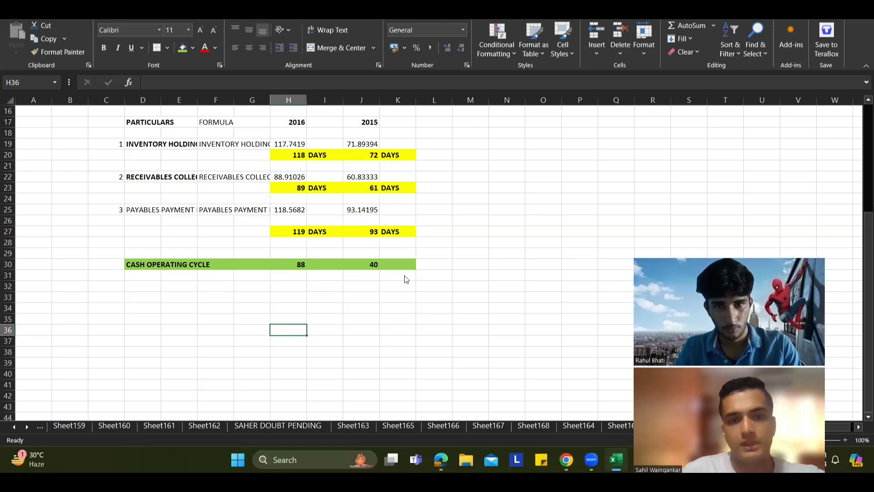
Switch to the question PDF in Edge, check the Anjo Inc. requirements (a) to (c), and return to the Excel workbook.
{"action": "key", "text": "alt+Tab"}
{"action": "scroll", "coordinate": [425, 242], "scroll_direction": "down", "scroll_amount": 3}
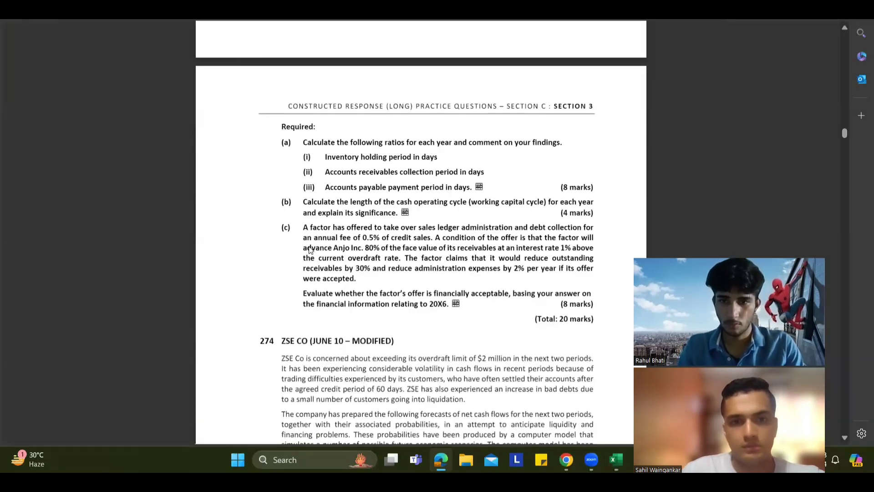
{"action": "key", "text": "alt+Tab"}
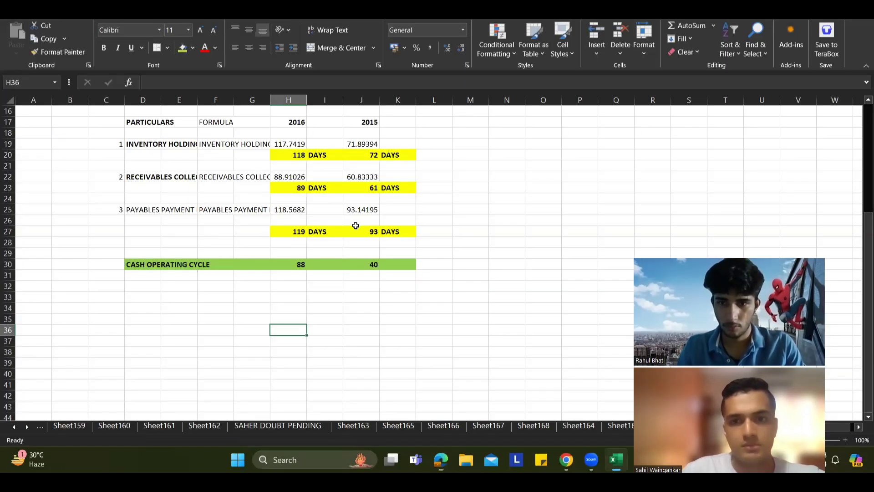
Switch to Edge, bring up the other PDF tab and go to page 250 to look for the answers.
{"action": "key", "text": "alt+Tab"}
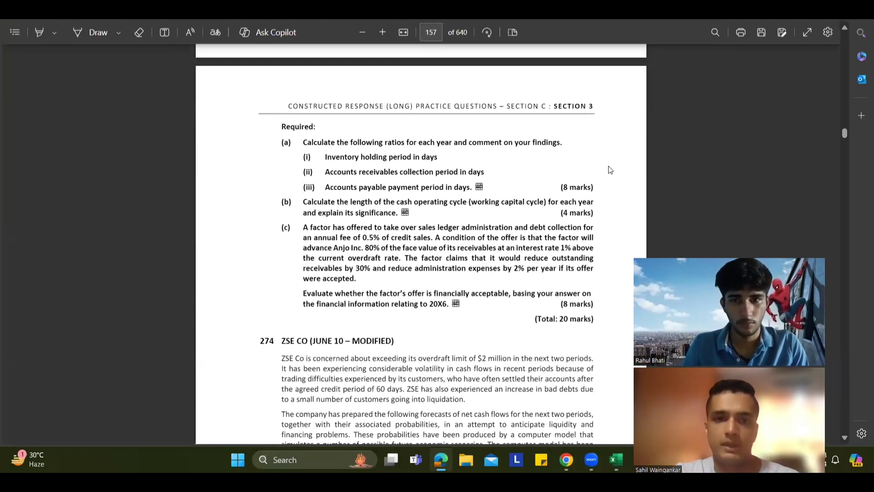
{"action": "key", "text": "ctrl+Tab"}
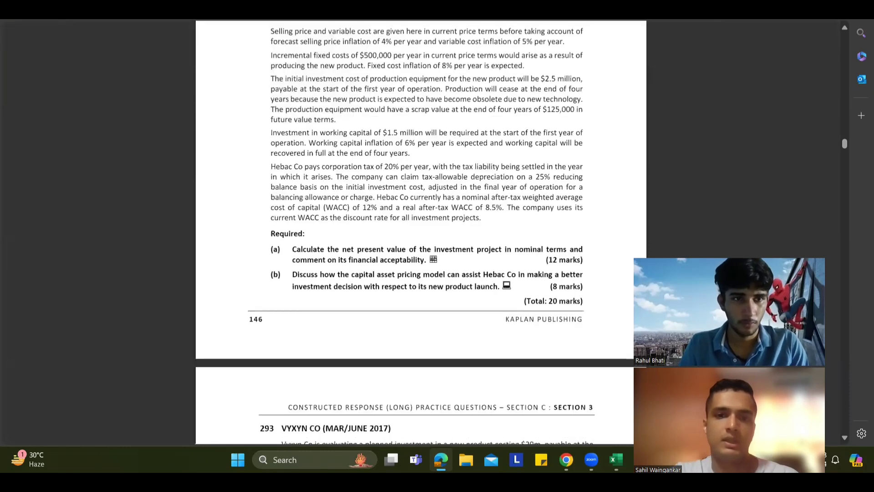
{"action": "scroll", "coordinate": [403, 198], "scroll_direction": "down", "scroll_amount": 4}
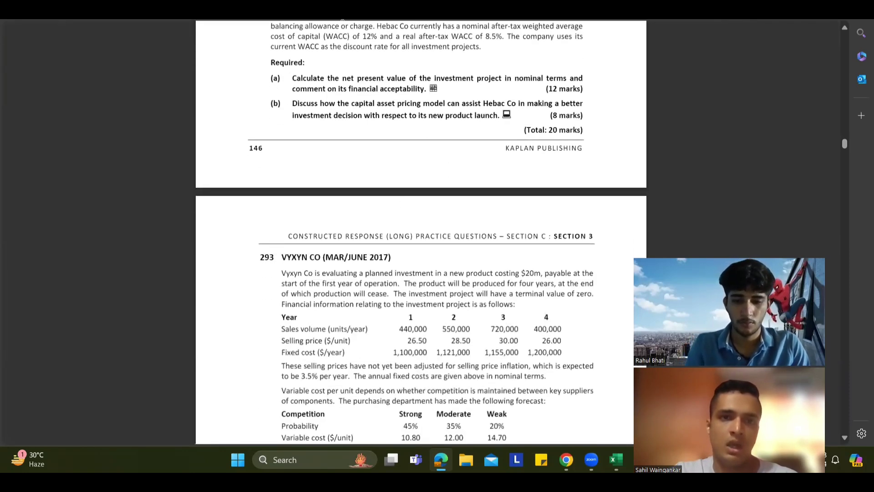
{"action": "mouse_move", "coordinate": [342, 20]}
{"action": "left_click", "coordinate": [434, 33]}
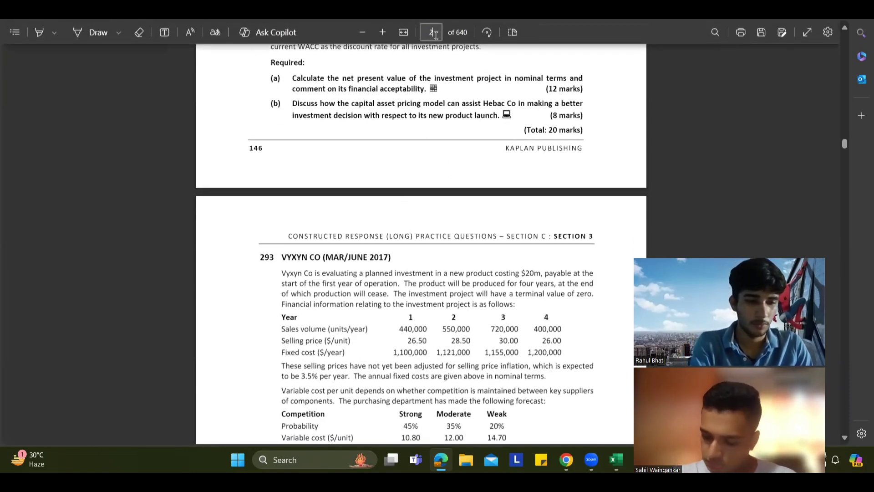
{"action": "type", "text": "250"}
{"action": "key", "text": "Return"}
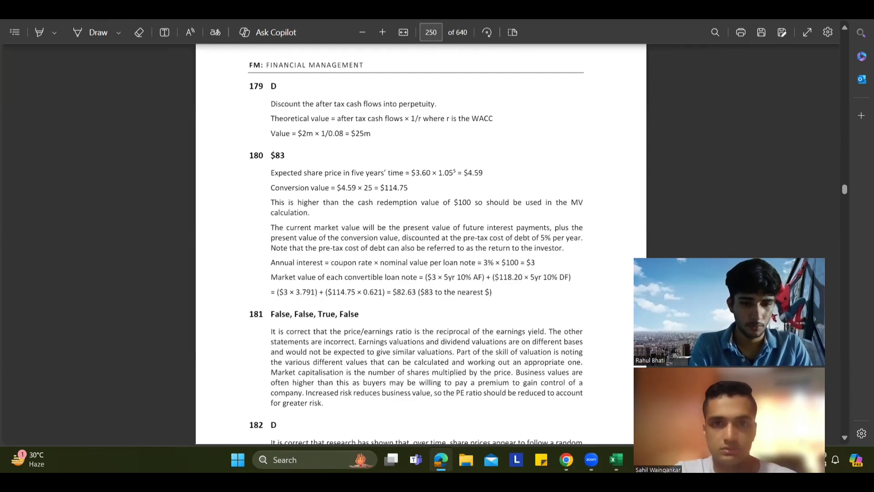
Go to page 320 of the PDF and look through the following pages for the Anjo Inc. answer.
{"action": "left_click", "coordinate": [439, 28]}
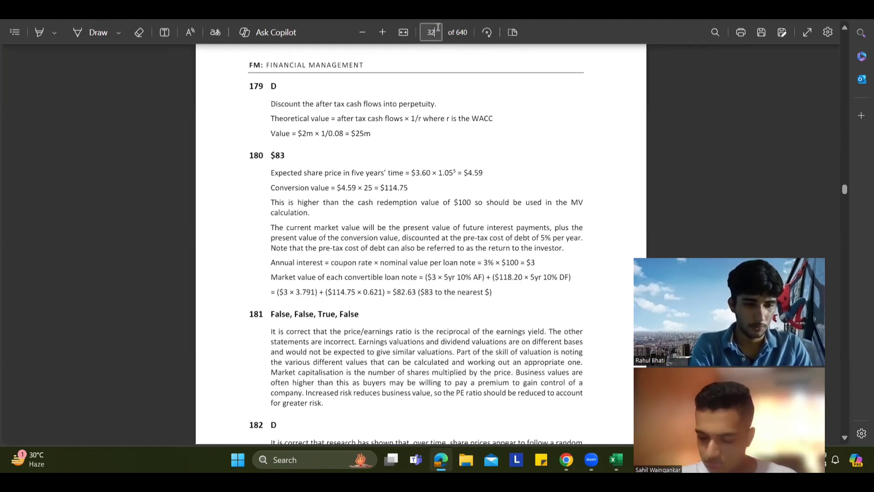
{"action": "key", "text": "Return"}
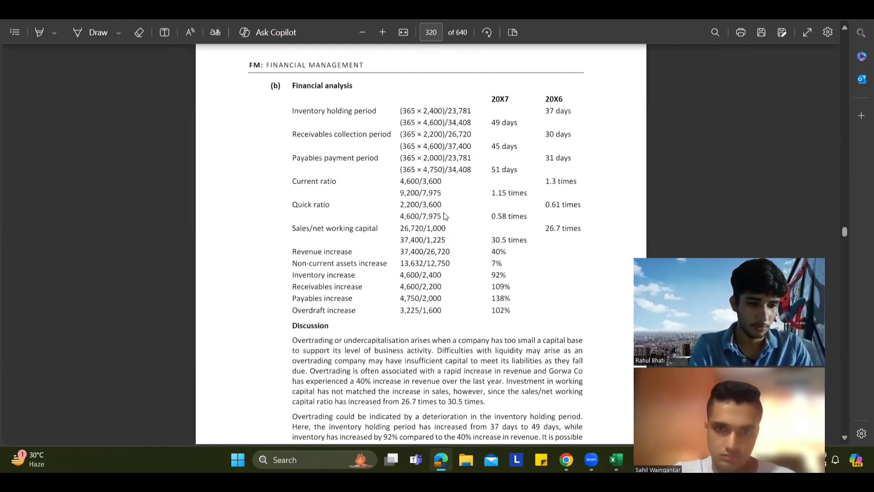
{"action": "scroll", "coordinate": [444, 214], "scroll_direction": "down", "scroll_amount": 15}
{"action": "scroll", "coordinate": [444, 214], "scroll_direction": "down", "scroll_amount": 8}
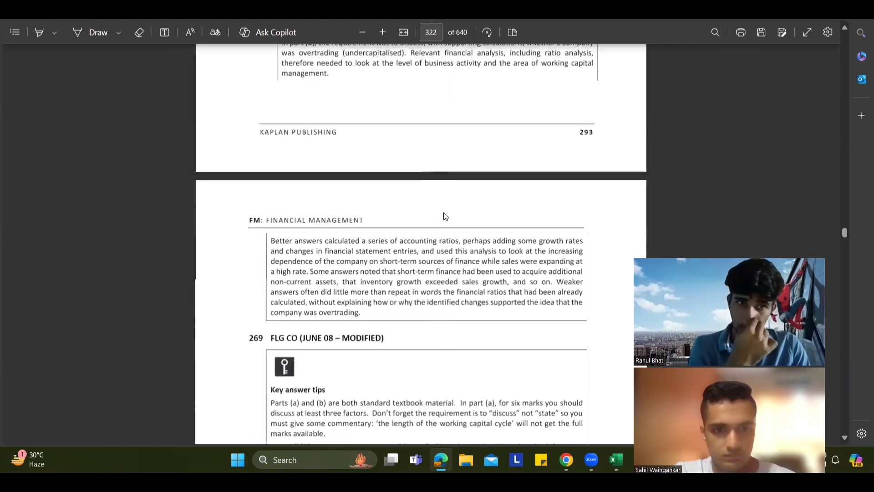
Go to page 335 and continue to the Anjo Inc. answer to examine its ratio calculations and commentary.
{"action": "left_click", "coordinate": [436, 30]}
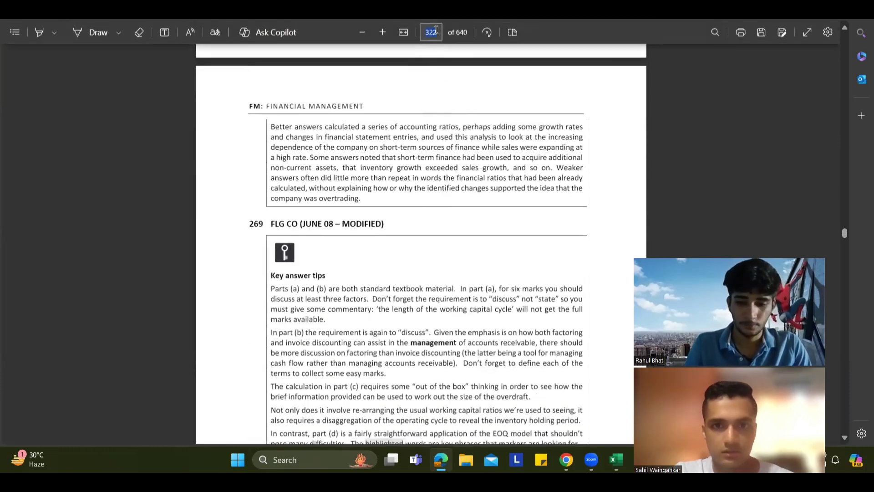
{"action": "type", "text": "33"}
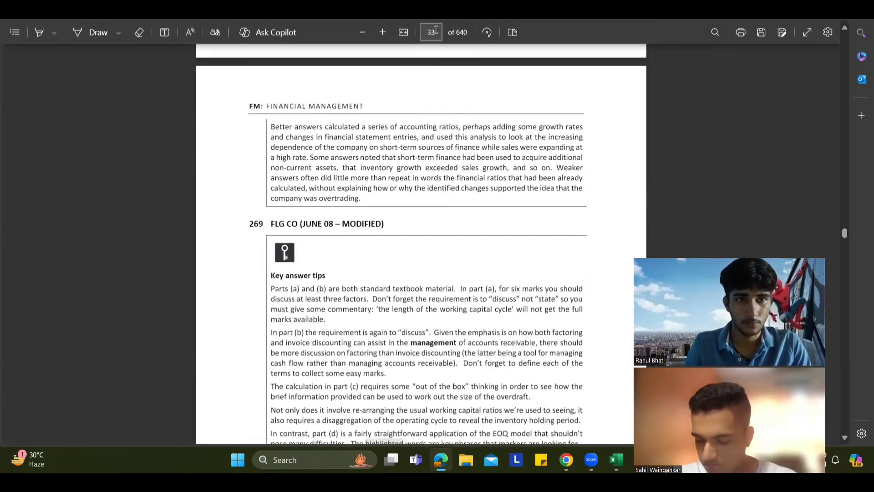
{"action": "type", "text": "5"}
{"action": "key", "text": "Return"}
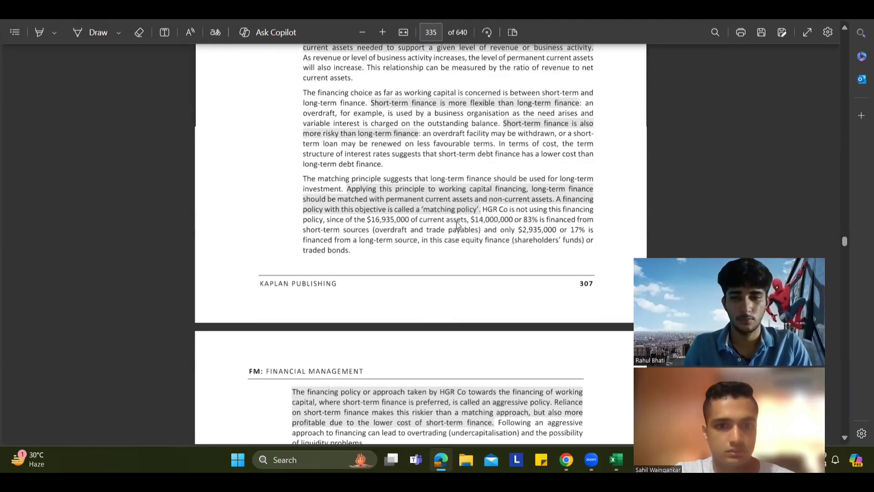
{"action": "scroll", "coordinate": [456, 221], "scroll_direction": "down", "scroll_amount": 20}
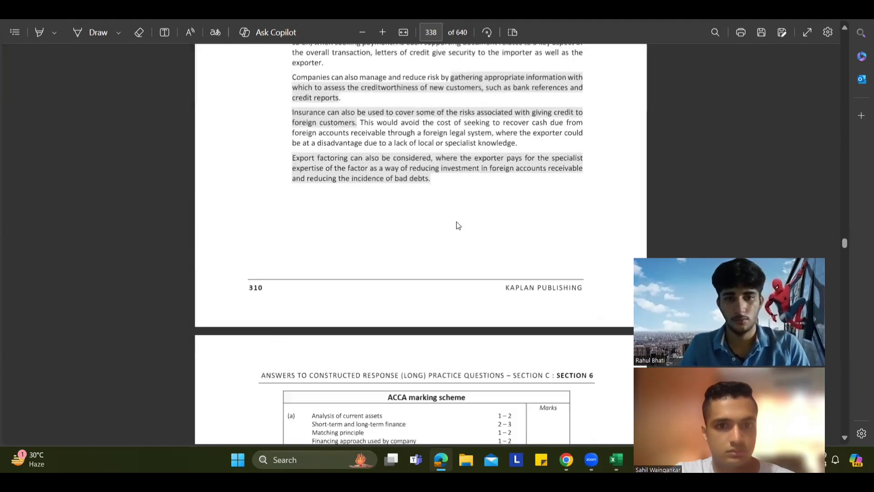
{"action": "scroll", "coordinate": [456, 221], "scroll_direction": "down", "scroll_amount": 15}
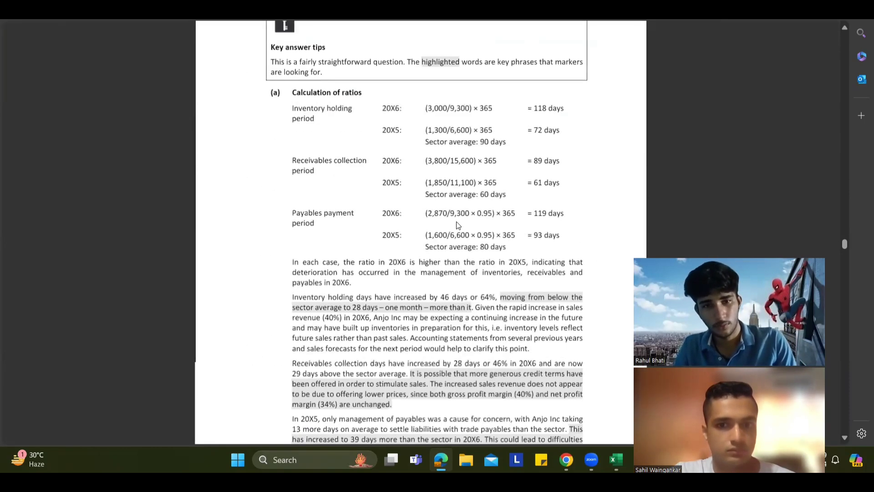
{"action": "scroll", "coordinate": [456, 221], "scroll_direction": "down", "scroll_amount": 3}
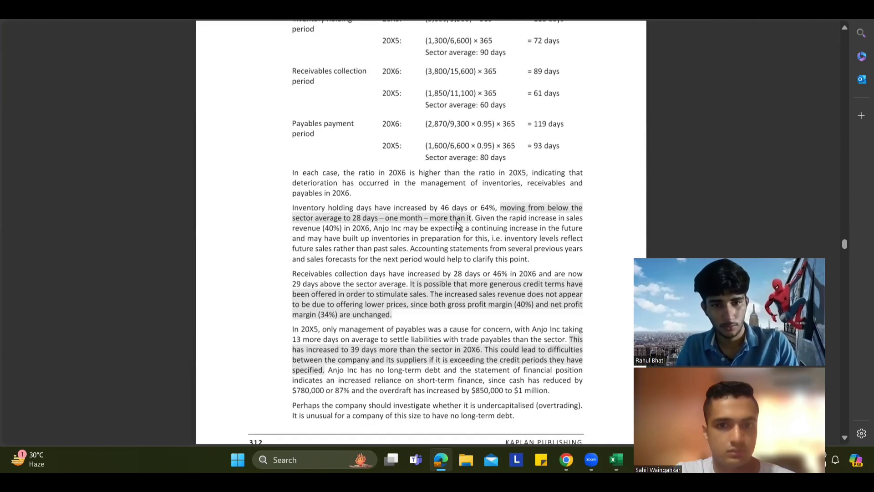
Compare the published inventory, receivables and payables day calculations with the 2016 and 2015 ratios in the Excel workbook.
{"action": "scroll", "coordinate": [500, 228], "scroll_direction": "up", "scroll_amount": 4}
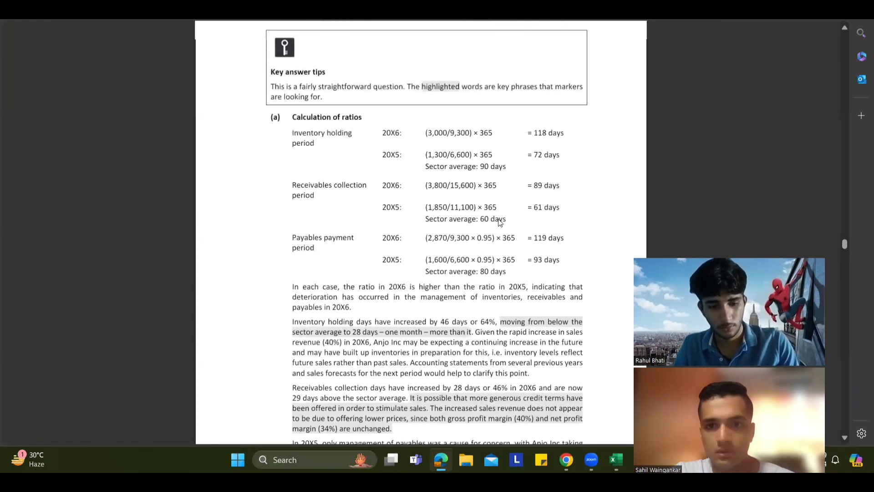
{"action": "scroll", "coordinate": [499, 228], "scroll_direction": "down", "scroll_amount": 2}
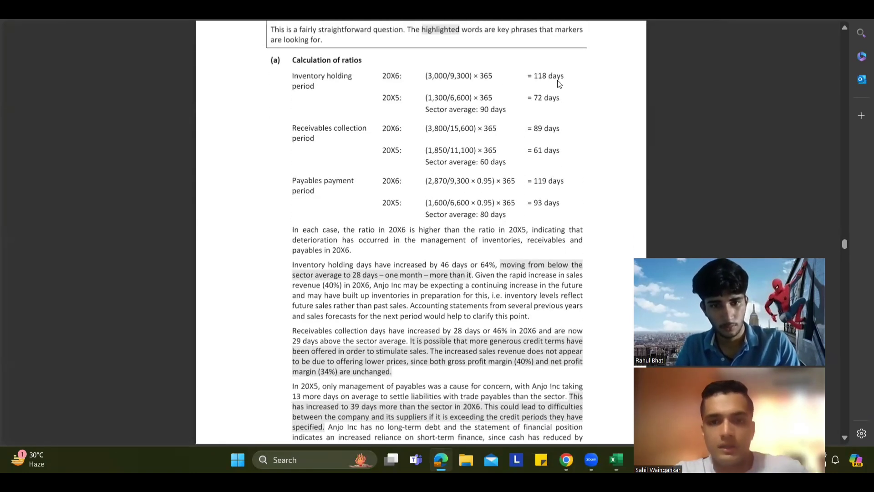
{"action": "key", "text": "alt+Tab"}
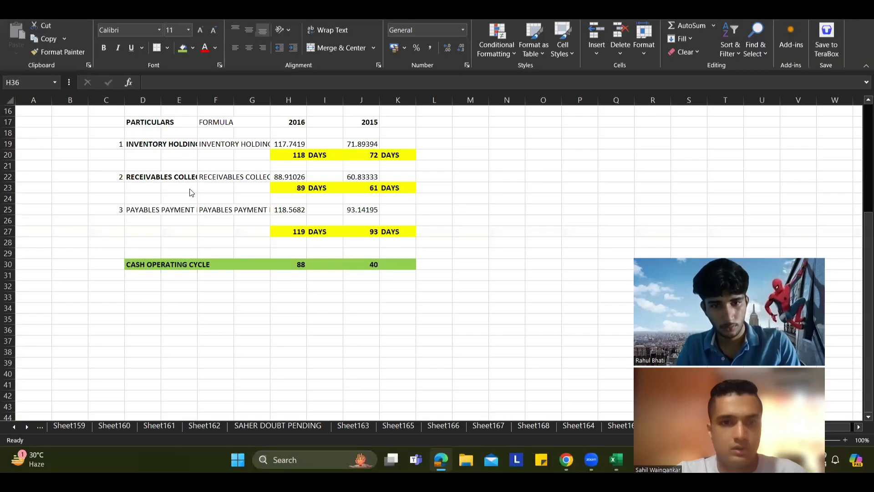
{"action": "key", "text": "alt+Tab"}
{"action": "key", "text": "alt+Tab"}
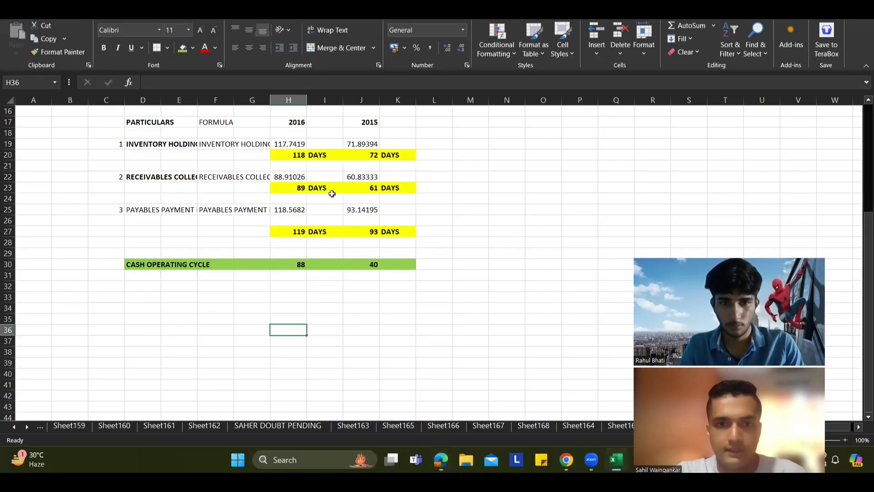
{"action": "key", "text": "alt+Tab"}
{"action": "key", "text": "alt+Tab"}
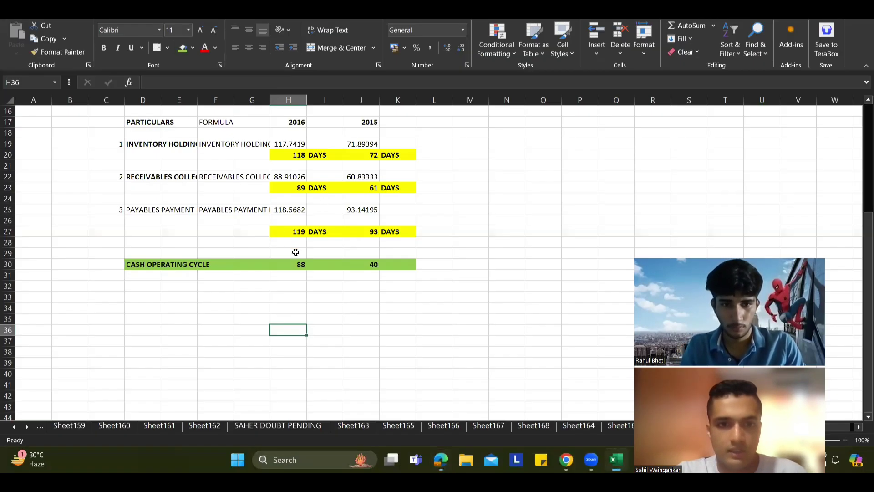
Go to part (b) of the published answer in Edge and check its cash operating cycles against the workbook.
{"action": "key", "text": "alt+Tab"}
{"action": "scroll", "coordinate": [527, 219], "scroll_direction": "down", "scroll_amount": 10}
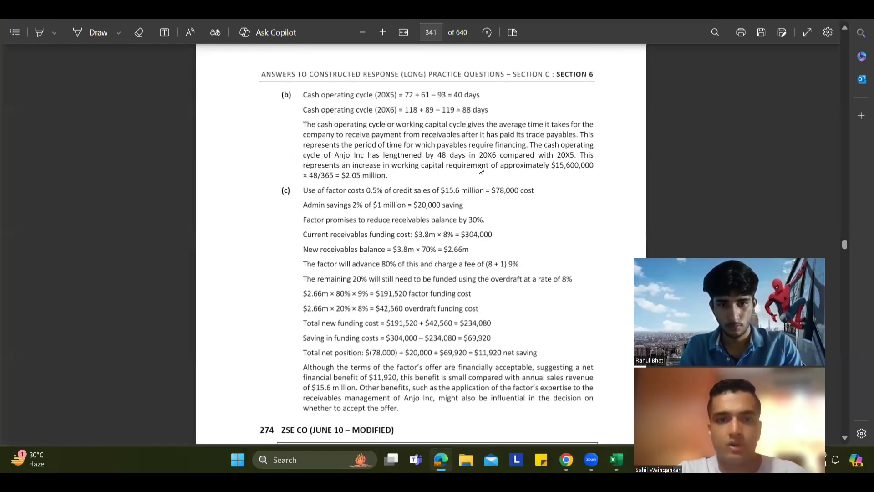
{"action": "key", "text": "alt+Tab"}
{"action": "key", "text": "alt+Tab"}
{"action": "scroll", "coordinate": [479, 277], "scroll_direction": "up", "scroll_amount": 8}
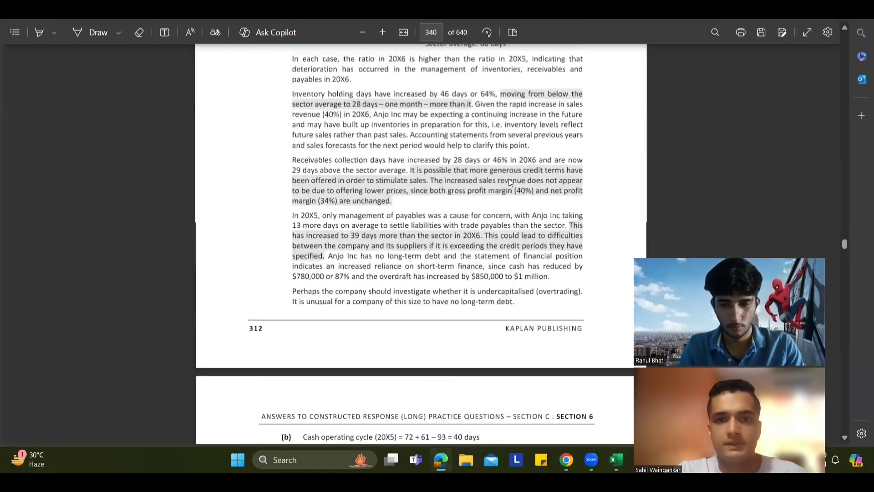
Switch to the question PDF and review Anjo Inc.'s sector averages, statements of financial position and statement of profit or loss.
{"action": "key", "text": "alt+Tab"}
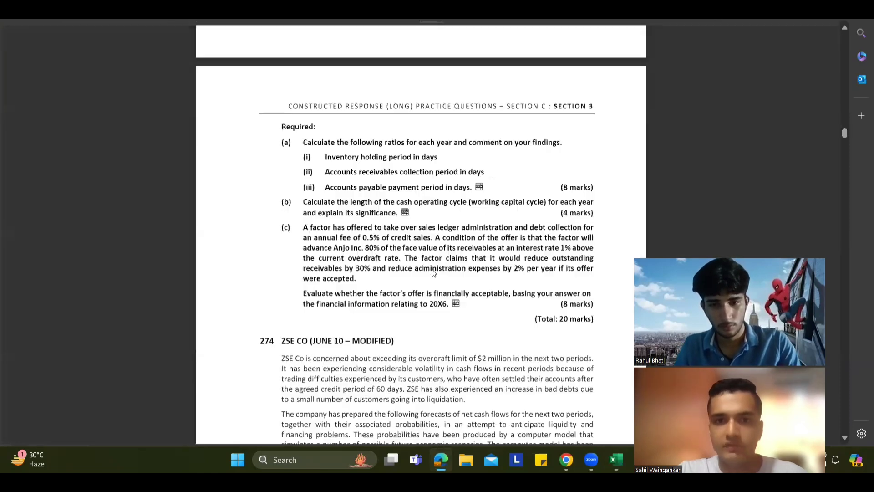
{"action": "scroll", "coordinate": [396, 199], "scroll_direction": "up", "scroll_amount": 6}
{"action": "mouse_move", "coordinate": [397, 26]}
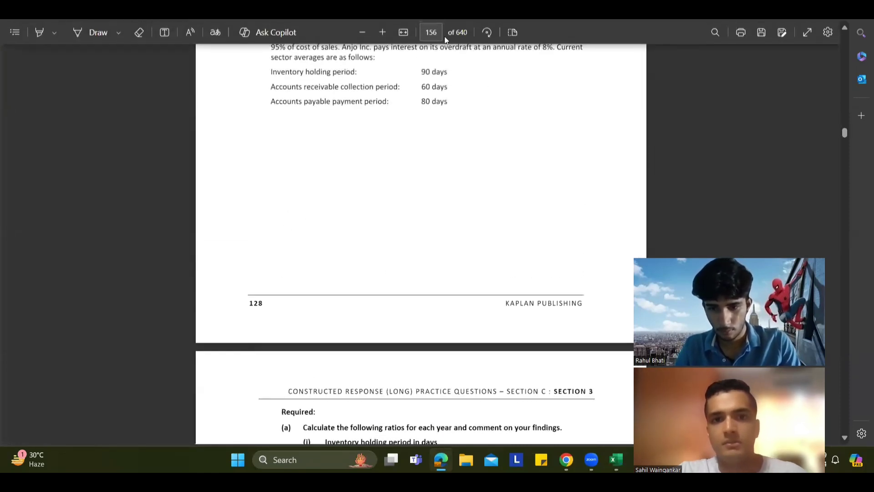
{"action": "scroll", "coordinate": [434, 159], "scroll_direction": "up", "scroll_amount": 2}
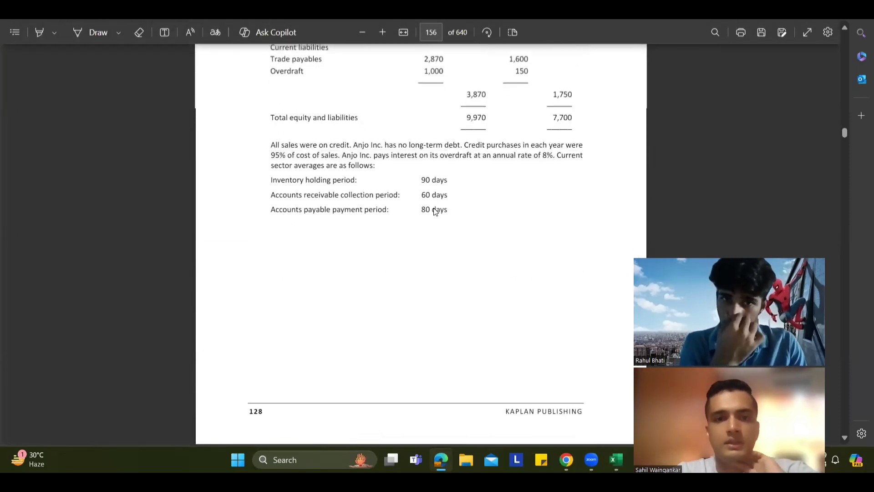
{"action": "scroll", "coordinate": [445, 268], "scroll_direction": "up", "scroll_amount": 4}
{"action": "scroll", "coordinate": [445, 268], "scroll_direction": "up", "scroll_amount": 1}
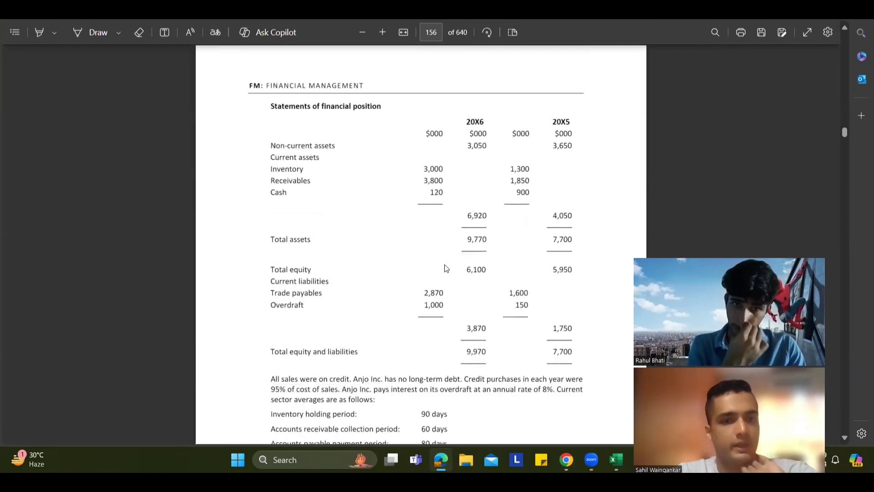
{"action": "scroll", "coordinate": [448, 266], "scroll_direction": "down", "scroll_amount": 3}
{"action": "scroll", "coordinate": [454, 217], "scroll_direction": "up", "scroll_amount": 7}
{"action": "scroll", "coordinate": [452, 216], "scroll_direction": "up", "scroll_amount": 3}
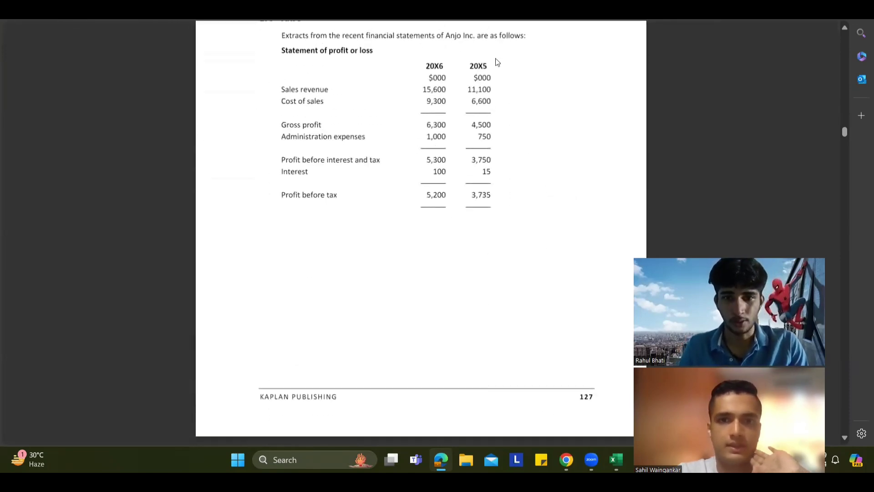
Go back down past the statements of financial position to requirement (c) about the factor's offer.
{"action": "scroll", "coordinate": [445, 182], "scroll_direction": "down", "scroll_amount": 7}
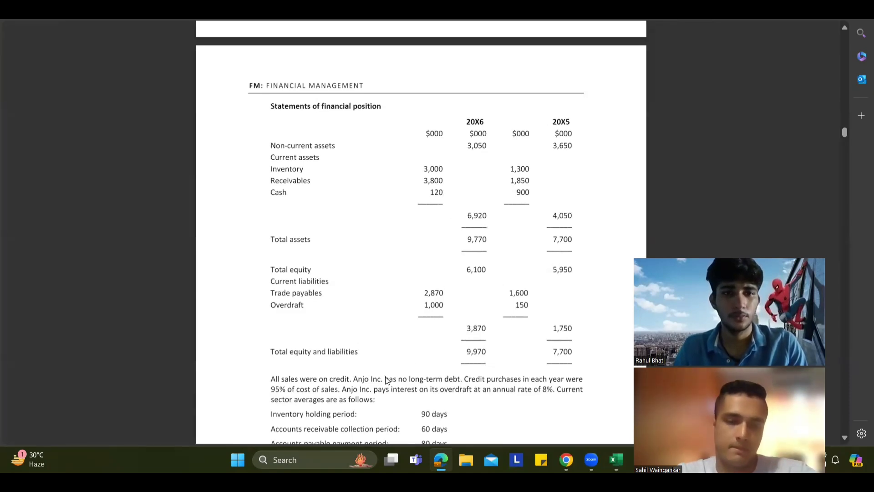
{"action": "scroll", "coordinate": [382, 376], "scroll_direction": "down", "scroll_amount": 8}
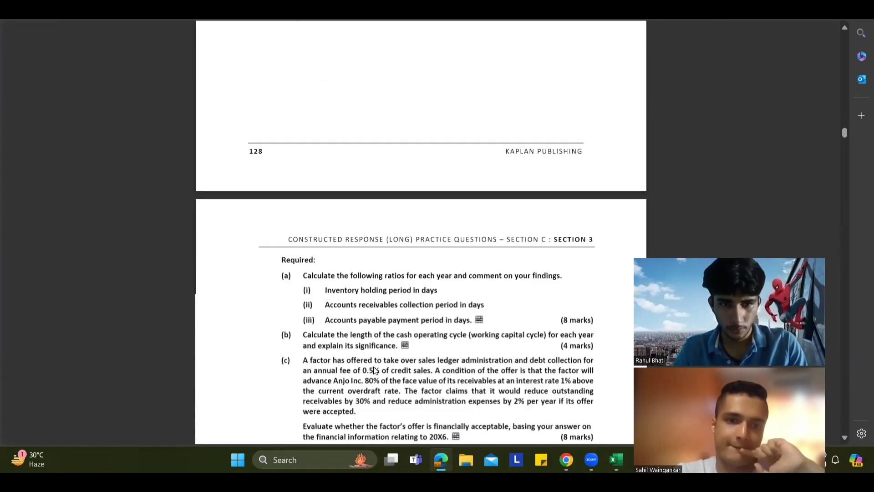
{"action": "scroll", "coordinate": [375, 371], "scroll_direction": "down", "scroll_amount": 3}
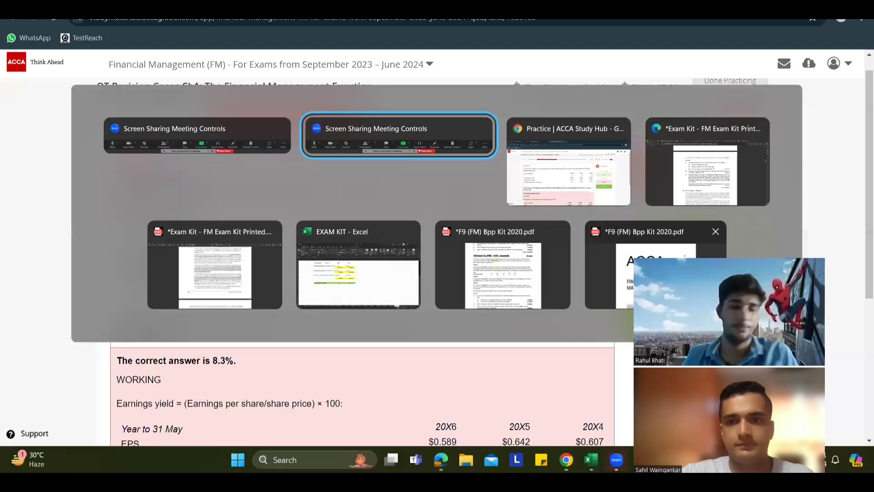
Switch to the answer PDF and read the part (a) commentary on inventory, receivables and payables through to part (b).
{"action": "key", "text": "alt+Tab"}
{"action": "key", "text": "alt+Tab"}
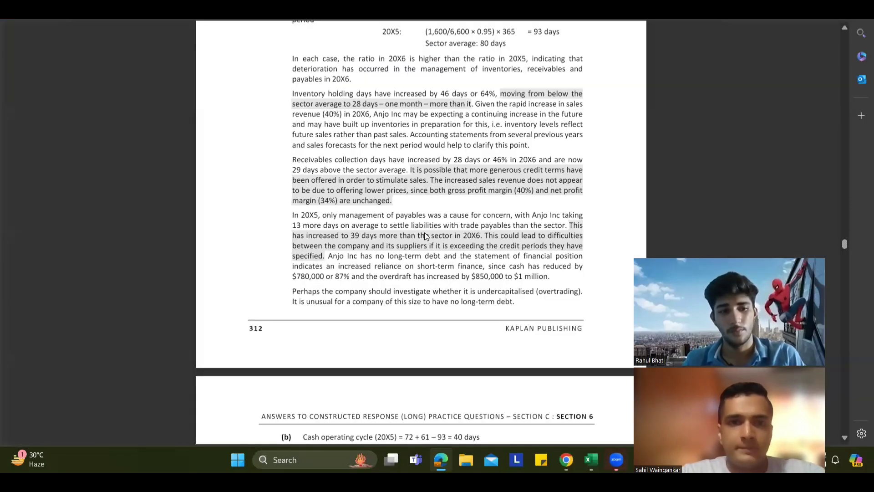
{"action": "scroll", "coordinate": [427, 194], "scroll_direction": "up", "scroll_amount": 3}
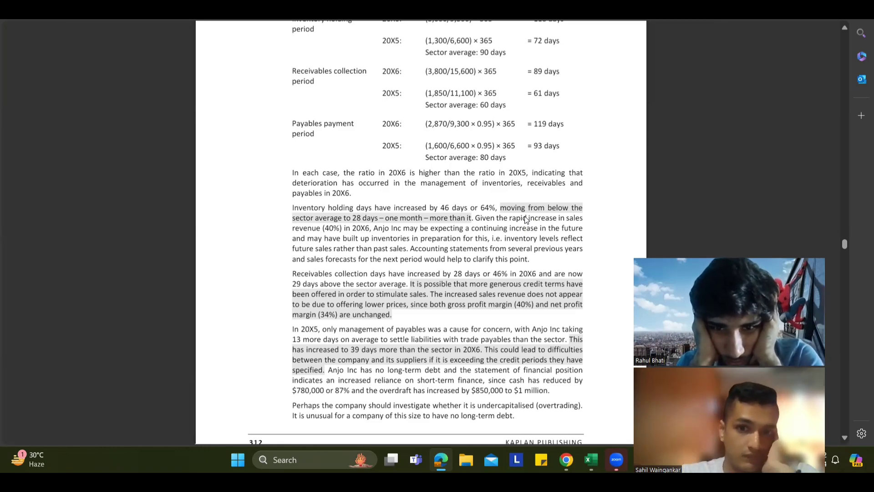
{"action": "scroll", "coordinate": [379, 259], "scroll_direction": "down", "scroll_amount": 3}
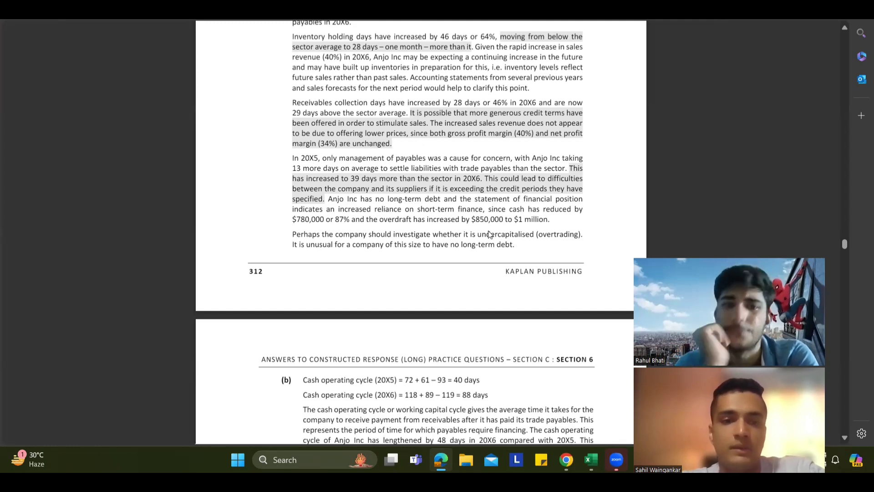
{"action": "scroll", "coordinate": [491, 234], "scroll_direction": "down", "scroll_amount": 1}
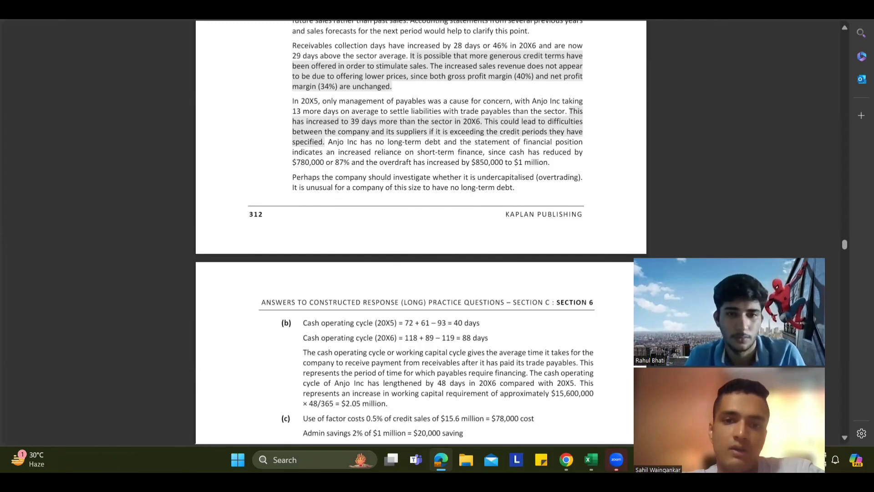
Recheck the statements of financial position in the question PDF, and view parts (b) and (c) of the published answer.
{"action": "key", "text": "alt+Left"}
{"action": "scroll", "coordinate": [426, 207], "scroll_direction": "up", "scroll_amount": 10}
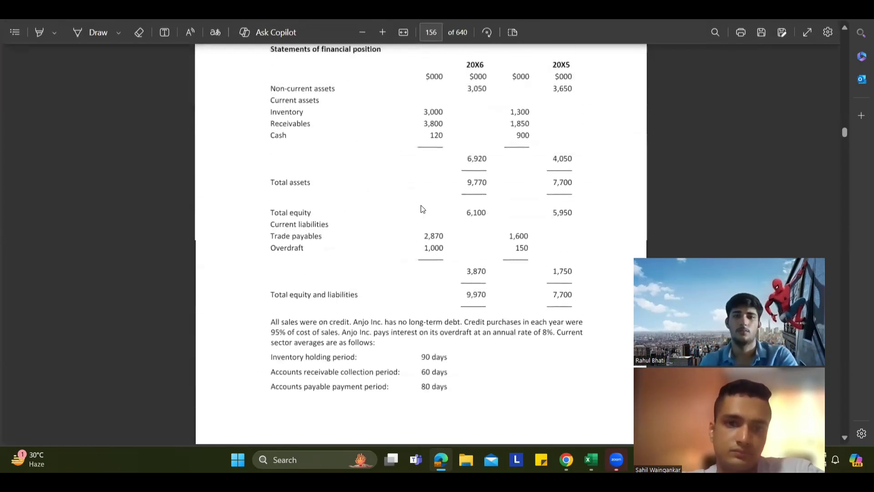
{"action": "scroll", "coordinate": [404, 253], "scroll_direction": "down", "scroll_amount": 3}
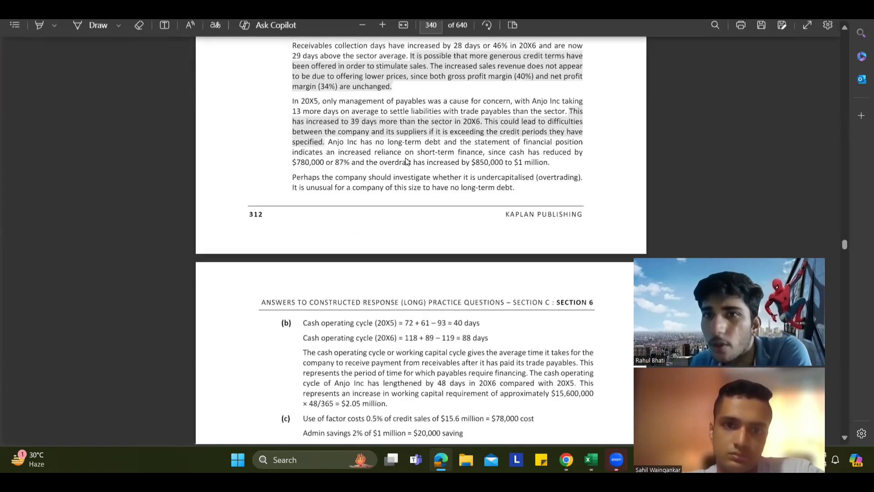
{"action": "scroll", "coordinate": [404, 166], "scroll_direction": "down", "scroll_amount": 3}
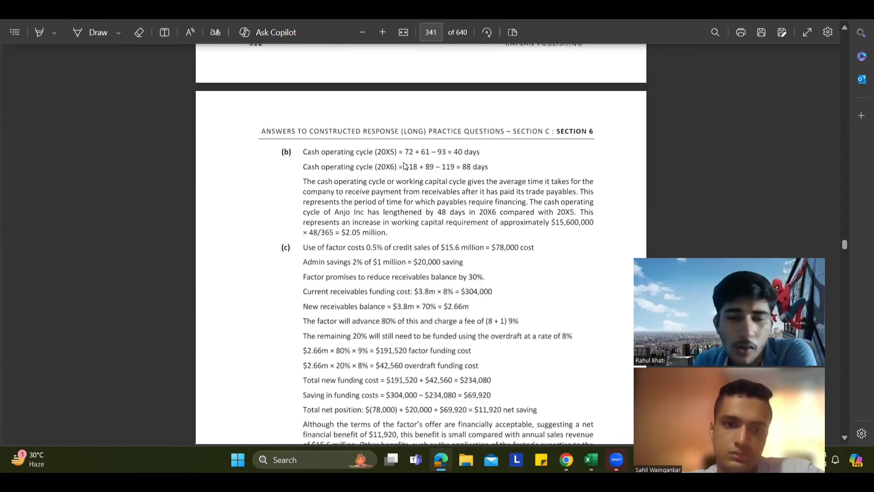
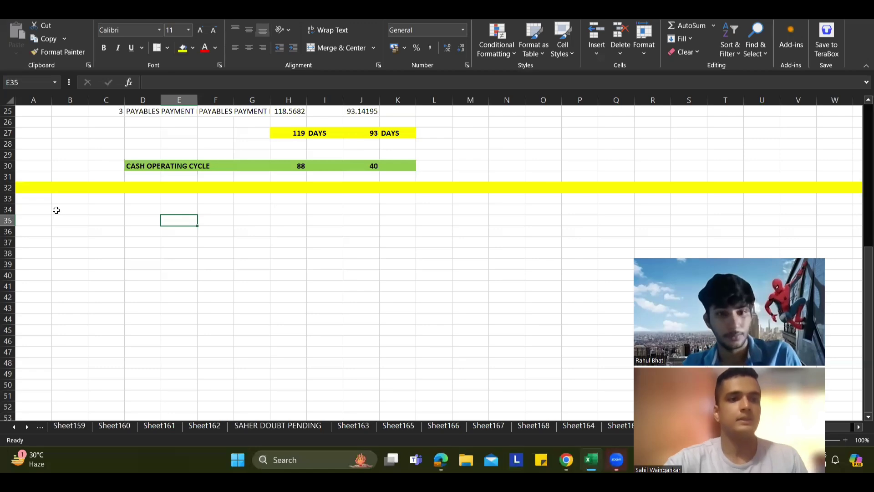
Select cell B34 below the yellow divider row in Excel and switch to requirement (c) in the question PDF.
{"action": "left_click", "coordinate": [56, 210]}
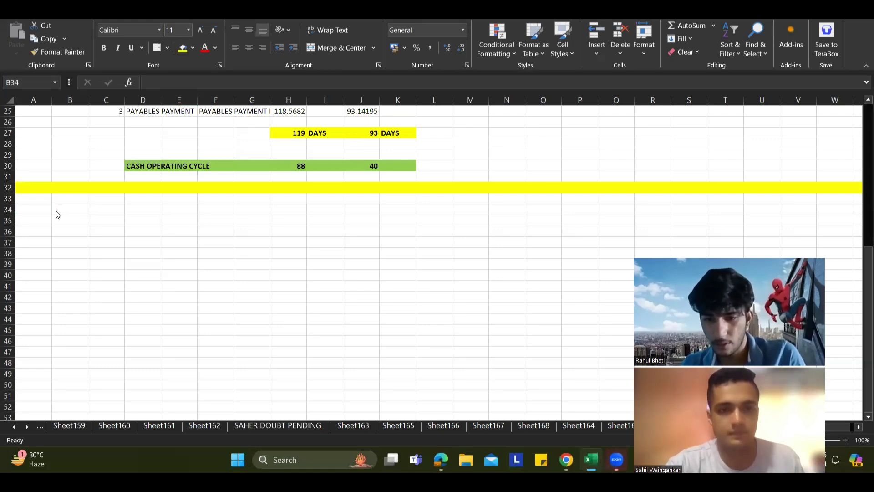
{"action": "key", "text": "alt+Tab"}
{"action": "scroll", "coordinate": [421, 232], "scroll_direction": "down", "scroll_amount": 4}
{"action": "scroll", "coordinate": [410, 94], "scroll_direction": "up", "scroll_amount": 10}
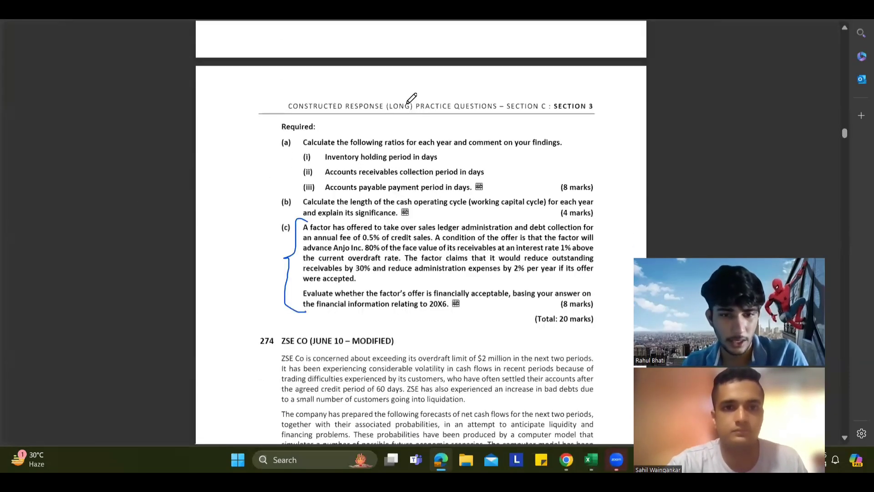
{"action": "key", "text": "alt+Tab"}
{"action": "key", "text": "alt+Tab"}
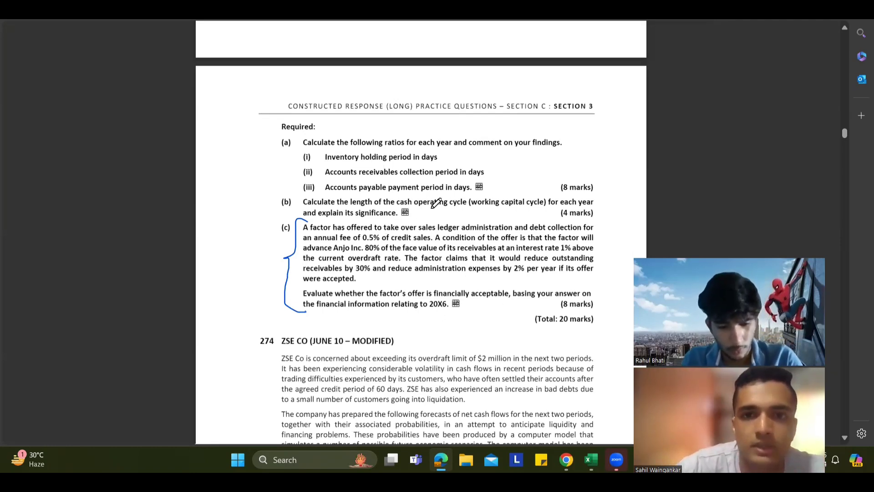
{"action": "scroll", "coordinate": [501, 182], "scroll_direction": "up", "scroll_amount": 15}
{"action": "scroll", "coordinate": [496, 137], "scroll_direction": "down", "scroll_amount": 5}
{"action": "scroll", "coordinate": [510, 105], "scroll_direction": "up", "scroll_amount": 4}
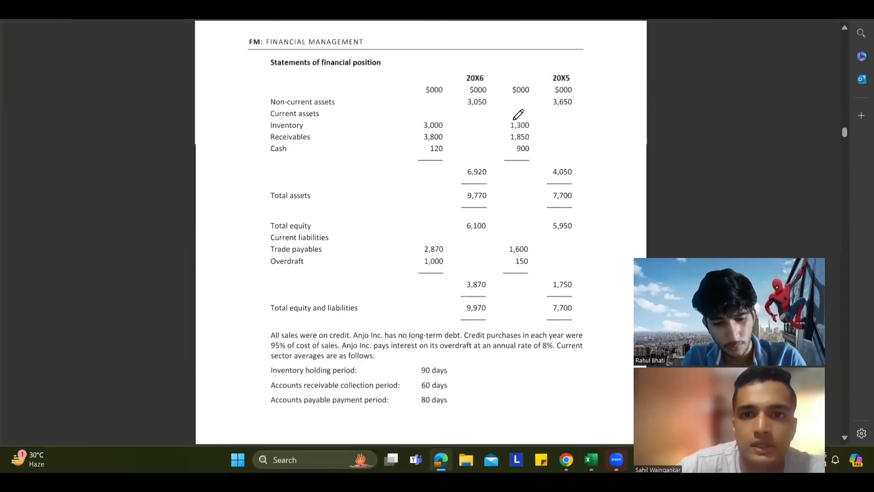
{"action": "left_click_drag", "start_coordinate": [511, 114], "coordinate": [584, 298]}
{"action": "scroll", "coordinate": [524, 186], "scroll_direction": "down", "scroll_amount": 4}
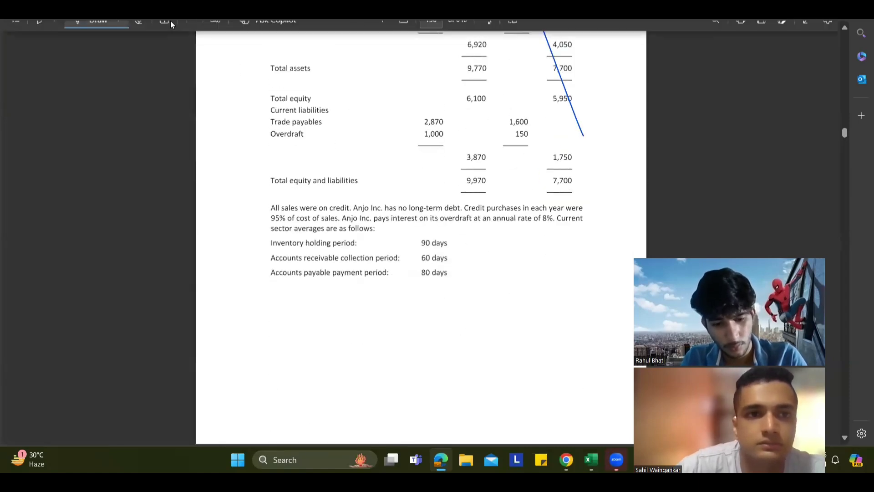
{"action": "left_click", "coordinate": [139, 32]}
{"action": "left_click_drag", "start_coordinate": [590, 70], "coordinate": [544, 85]}
With the pen, underline "30%" and "2% per year if its offer were accepted" in requirement (c), and return to the Excel workbook.
{"action": "scroll", "coordinate": [284, 262], "scroll_direction": "down", "scroll_amount": 10}
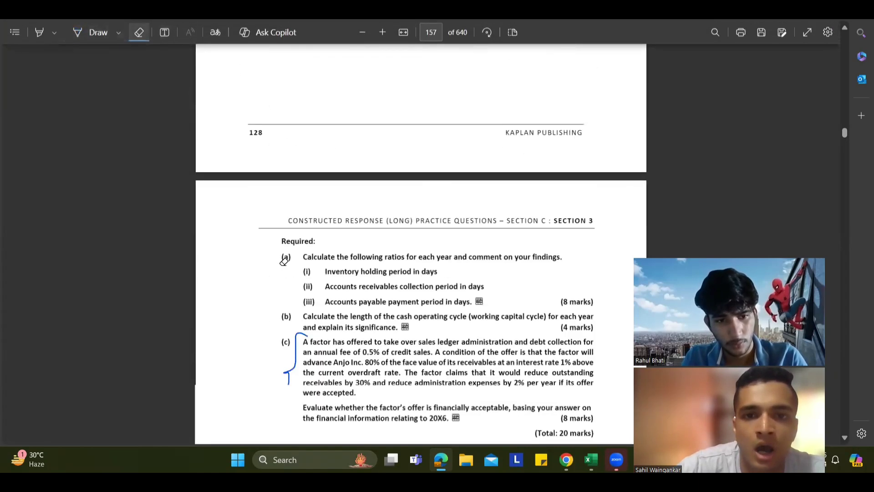
{"action": "left_click", "coordinate": [93, 32]}
{"action": "key", "text": "alt+Tab"}
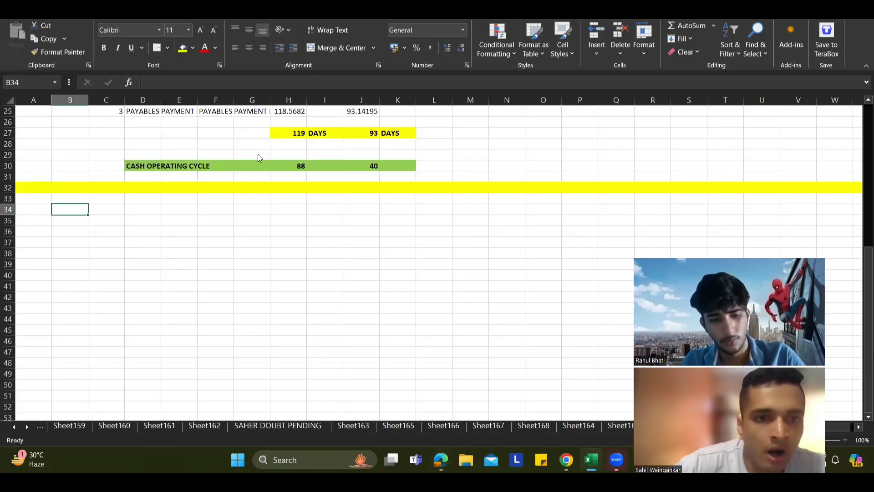
{"action": "key", "text": "alt+Tab"}
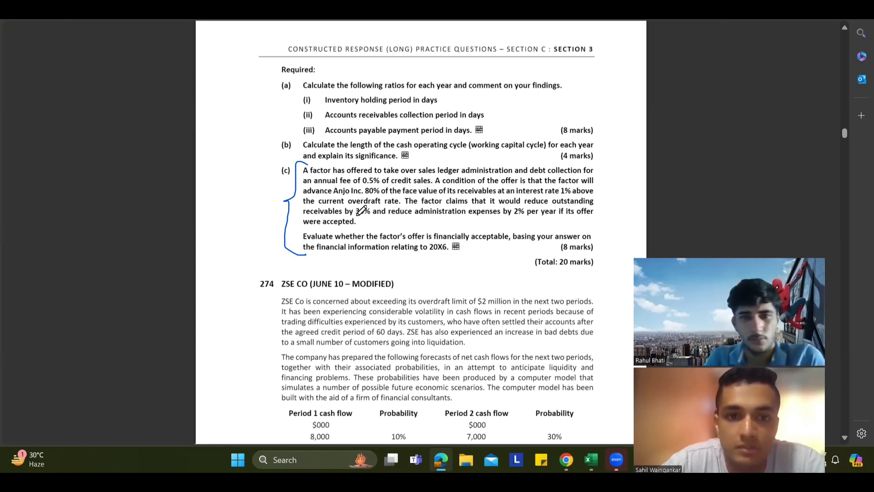
{"action": "left_click_drag", "start_coordinate": [355, 217], "coordinate": [370, 217]}
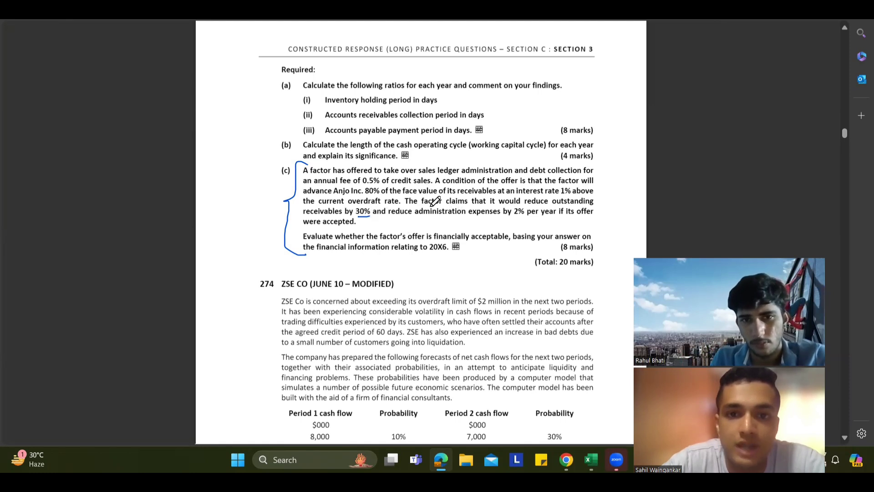
{"action": "left_click_drag", "start_coordinate": [517, 219], "coordinate": [595, 223]}
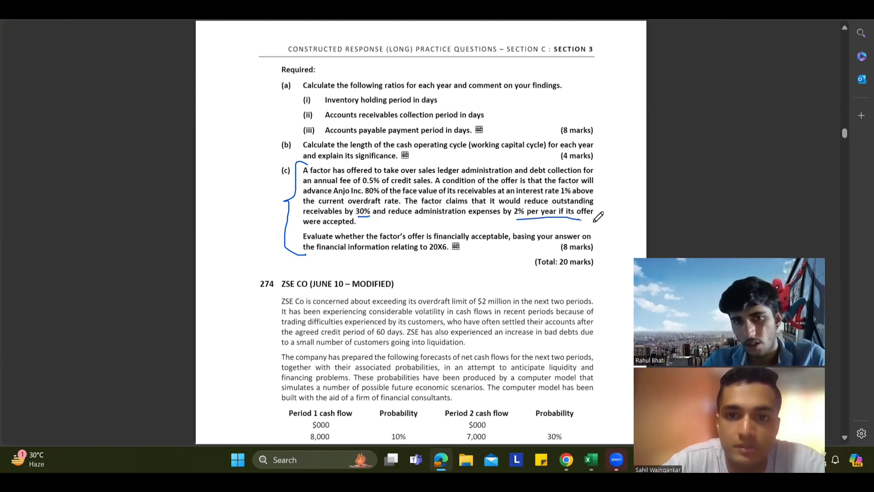
{"action": "left_click_drag", "start_coordinate": [306, 231], "coordinate": [363, 233]}
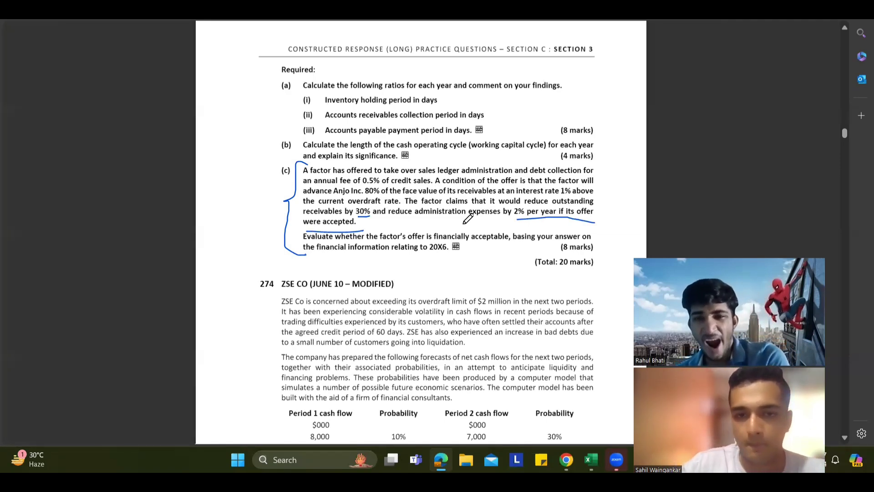
{"action": "key", "text": "alt+Tab"}
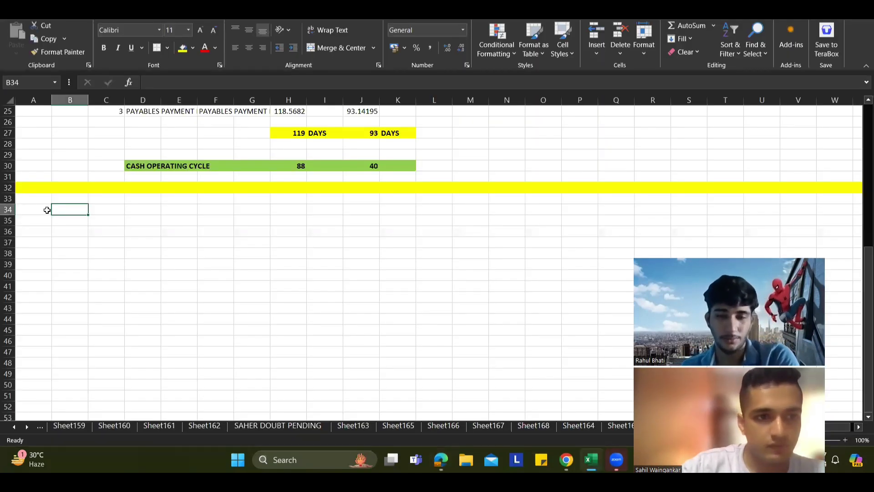
Enter the part label C in A34 and the headings PARTICULARS, AMOUNT and AMOUNT in C36, E36 and F36.
{"action": "left_click", "coordinate": [47, 210]}
{"action": "type", "text": "C"}
{"action": "key", "text": "Tab"}
{"action": "key", "text": "Down"}
{"action": "key", "text": "Down"}
{"action": "key", "text": "Right"}
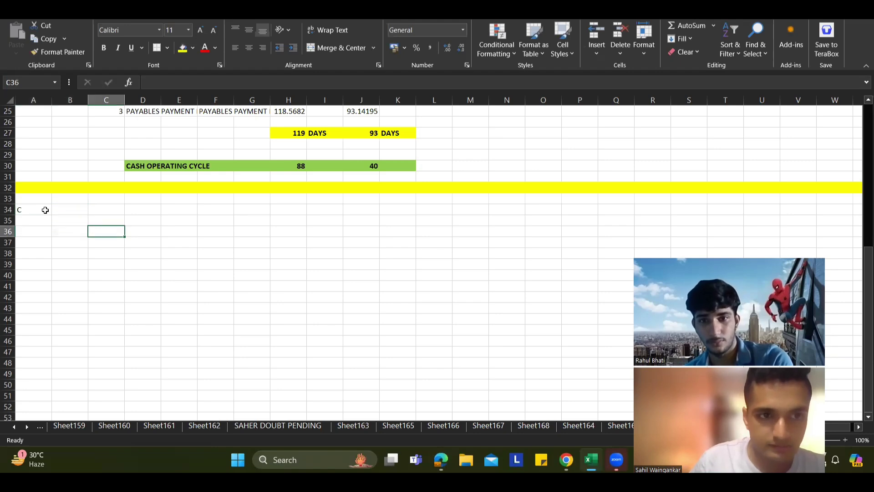
{"action": "type", "text": "PARTIC"}
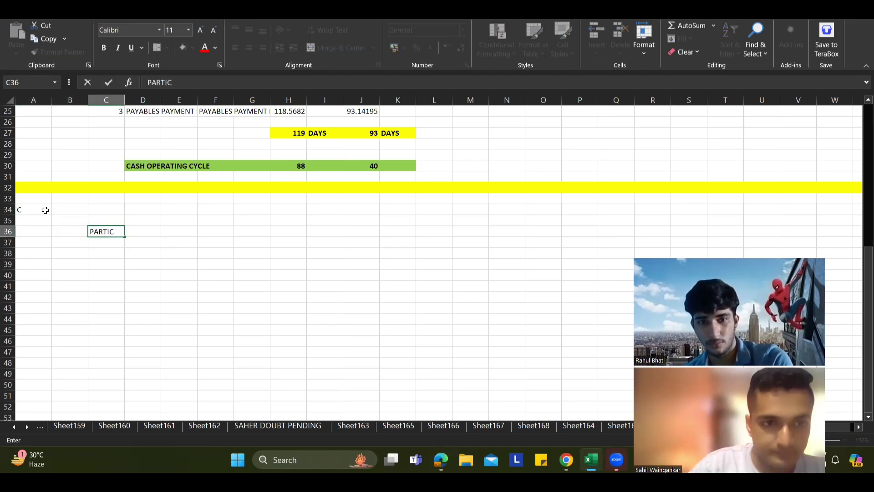
{"action": "type", "text": "ULARS"}
{"action": "key", "text": "Tab"}
{"action": "key", "text": "Tab"}
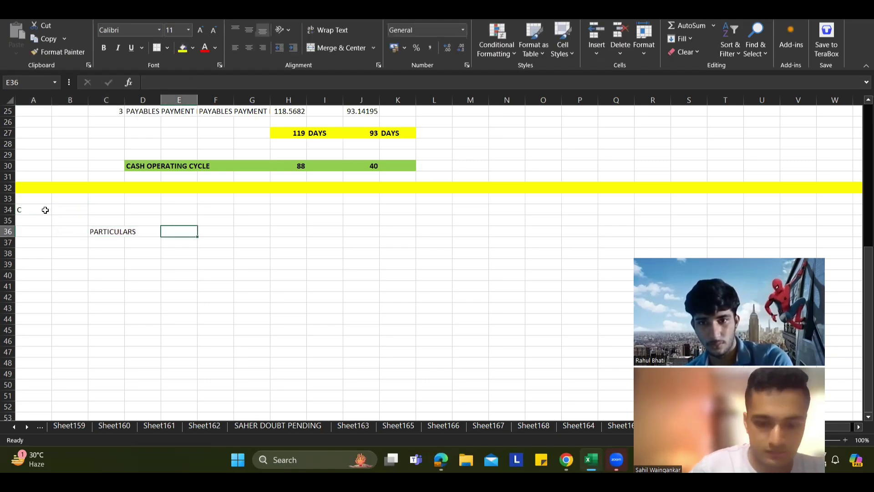
{"action": "type", "text": "AMOUNT"}
{"action": "key", "text": "Tab"}
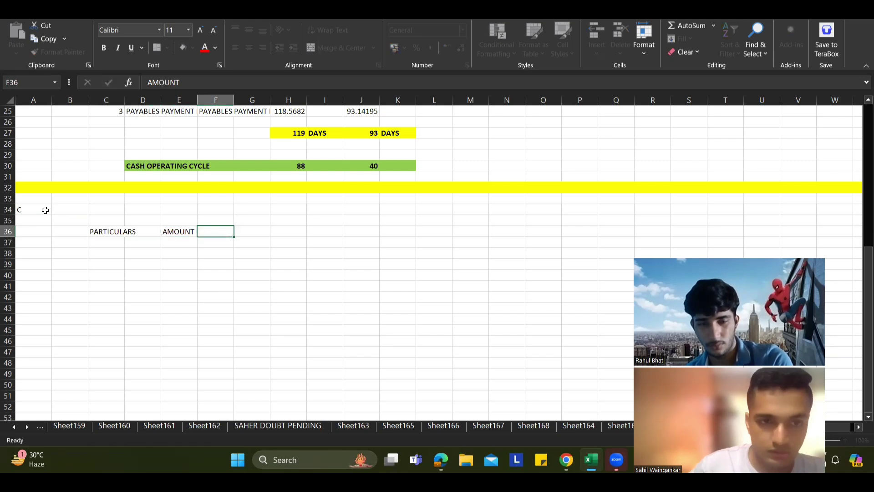
{"action": "type", "text": "AMOUNT"}
{"action": "key", "text": "ctrl+Return"}
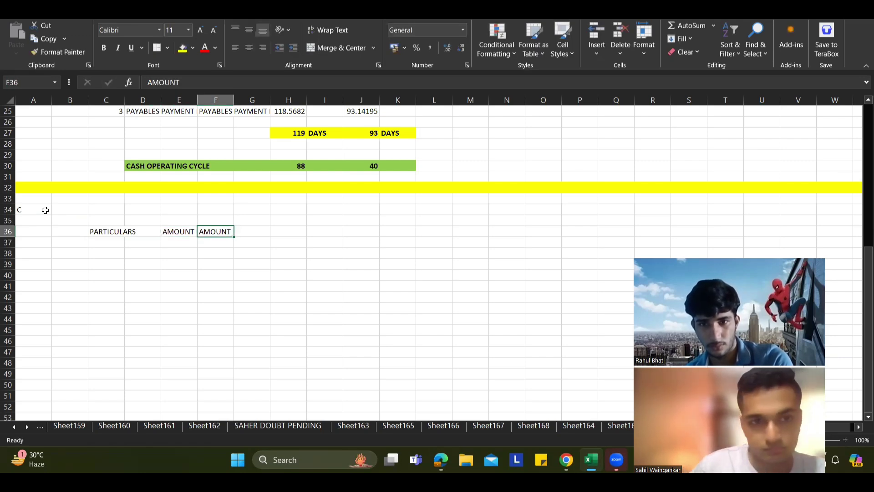
Make the table headings in C36:F36 bold.
{"action": "key", "text": "shift+Left"}
{"action": "key", "text": "shift+Left"}
{"action": "key", "text": "shift+Left"}
{"action": "key", "text": "ctrl+b"}
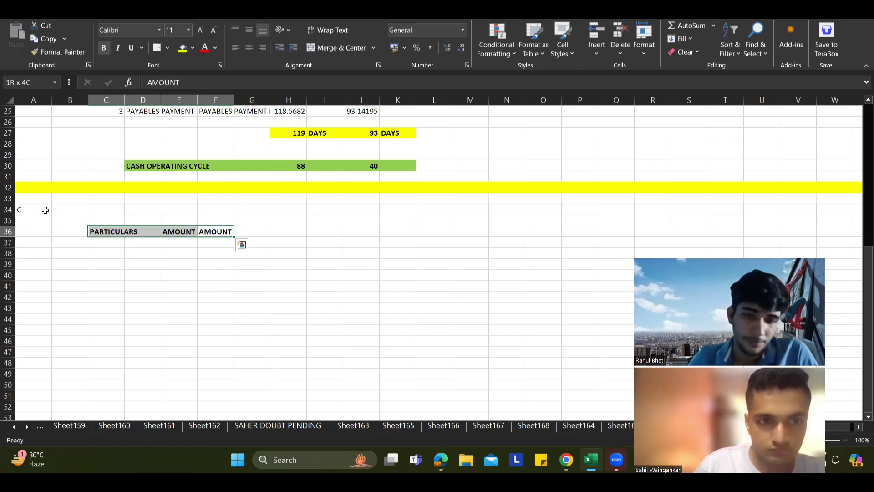
Enter the row labels BENEFIT in C38 and COST in C44.
{"action": "key", "text": "Down"}
{"action": "key", "text": "Left"}
{"action": "key", "text": "Left"}
{"action": "key", "text": "Left"}
{"action": "key", "text": "Down"}
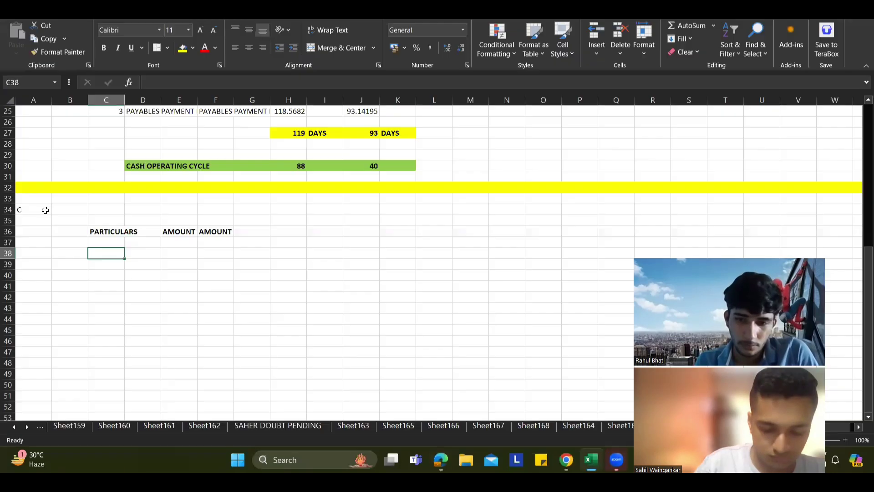
{"action": "type", "text": "BENEFIT"}
{"action": "key", "text": "Return"}
{"action": "key", "text": "Down"}
{"action": "key", "text": "Down"}
{"action": "key", "text": "Down"}
{"action": "key", "text": "Down"}
{"action": "key", "text": "Down"}
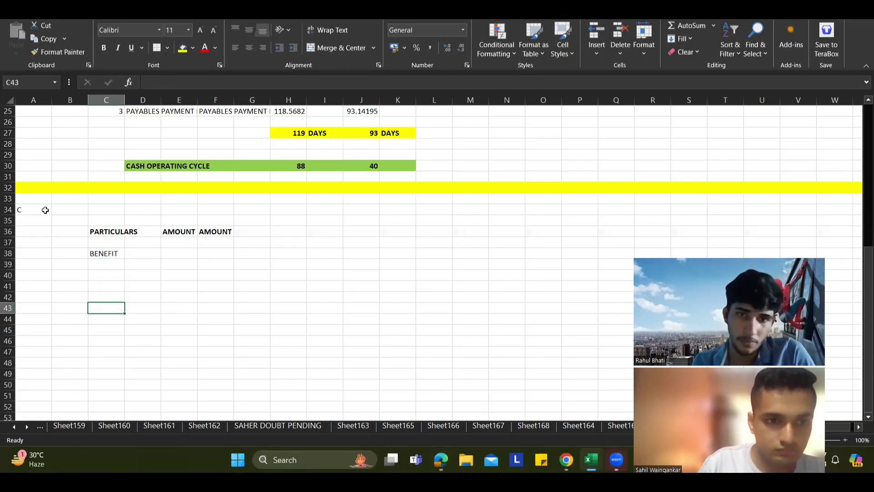
{"action": "type", "text": "COST"}
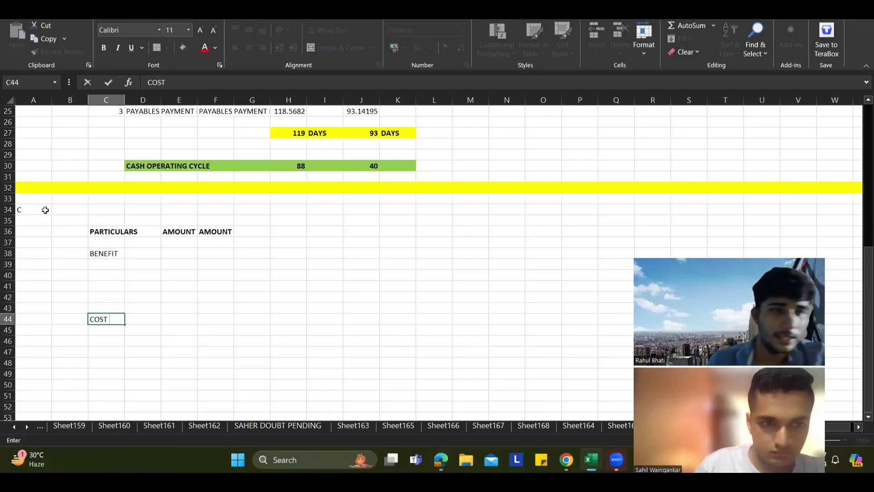
Enter the row label NET EFFECT in C50, below the cost section.
{"action": "key", "text": "Left"}
{"action": "key", "text": "Down"}
{"action": "key", "text": "Down"}
{"action": "key", "text": "Down"}
{"action": "key", "text": "Down"}
{"action": "key", "text": "Down"}
{"action": "key", "text": "Right"}
{"action": "key", "text": "Down"}
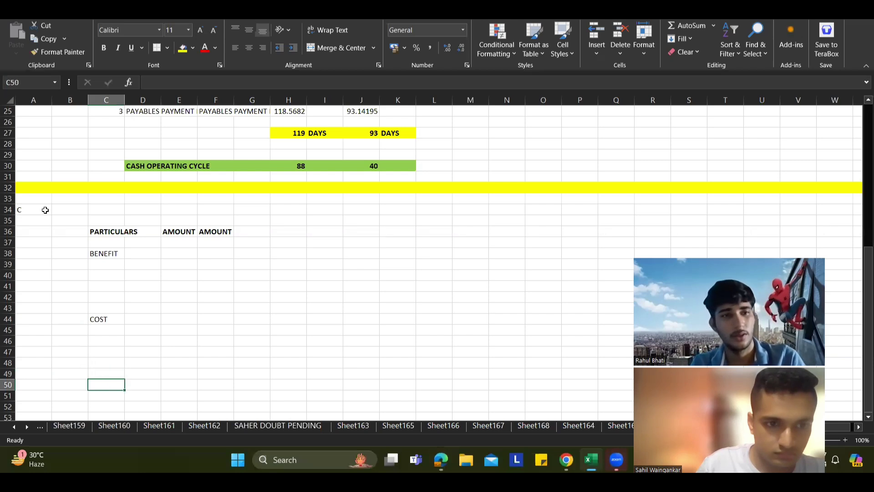
{"action": "type", "text": "NET E"}
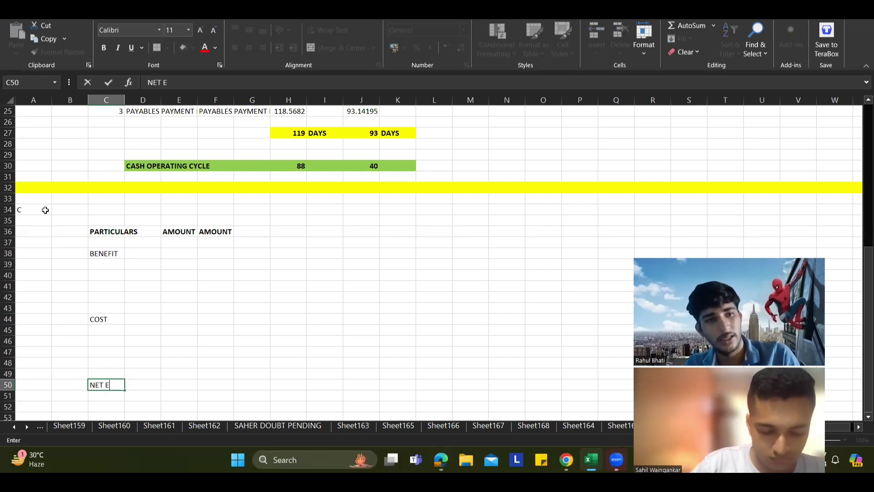
{"action": "type", "text": "FFECT"}
Calculate the net effect in F50 as benefit minus cost with the formula =F38-F44.
{"action": "key", "text": "Right"}
{"action": "key", "text": "Right"}
{"action": "key", "text": "Right"}
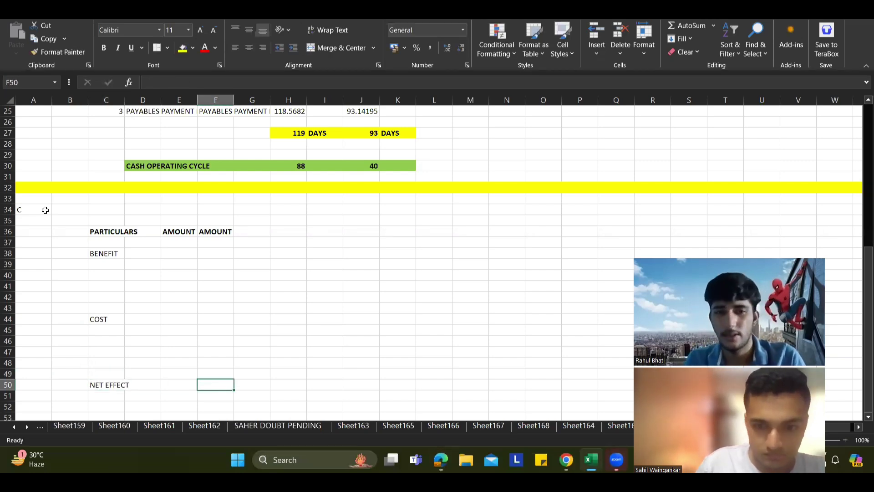
{"action": "type", "text": "="}
{"action": "key", "text": "Up"}
{"action": "key", "text": "Up"}
{"action": "key", "text": "Up"}
{"action": "key", "text": "Up"}
{"action": "key", "text": "Up"}
{"action": "key", "text": "Up"}
{"action": "key", "text": "Up"}
{"action": "key", "text": "Up"}
{"action": "key", "text": "Up"}
{"action": "key", "text": "Up"}
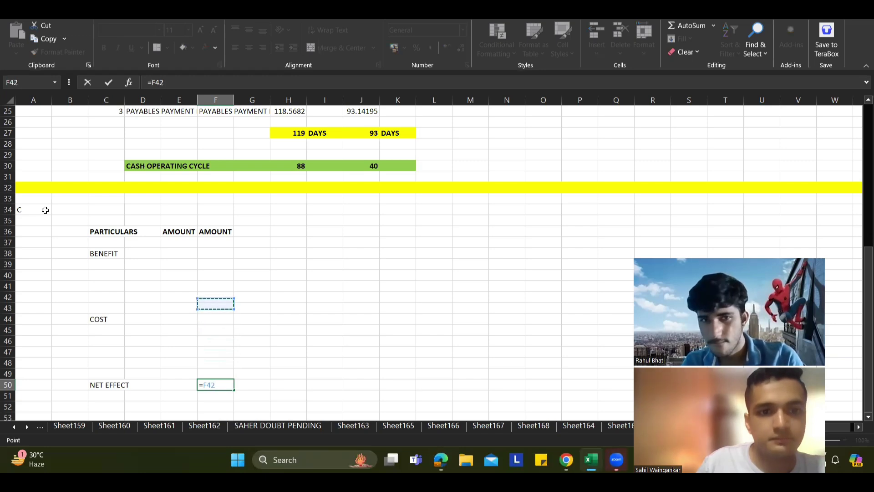
{"action": "key", "text": "Up"}
{"action": "key", "text": "Up"}
{"action": "type", "text": "-"}
{"action": "key", "text": "Up"}
{"action": "key", "text": "Up"}
{"action": "key", "text": "Up"}
{"action": "key", "text": "Up"}
{"action": "key", "text": "Up"}
{"action": "key", "text": "Up"}
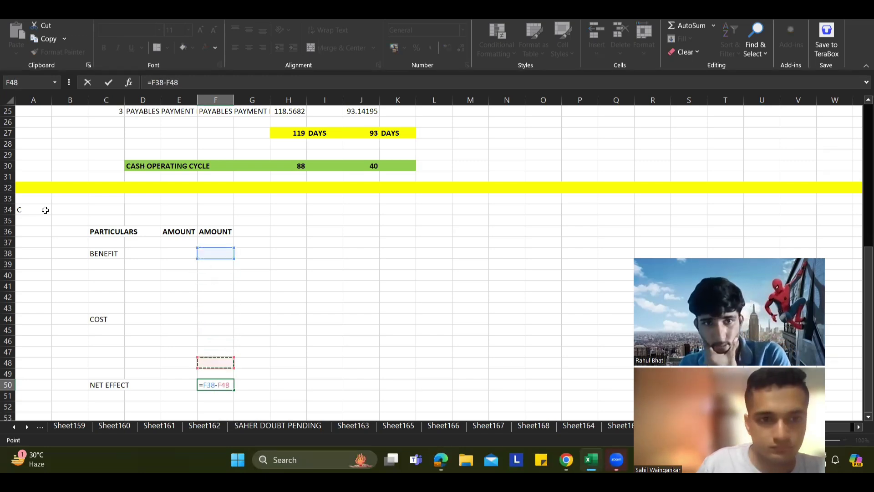
{"action": "key", "text": "Return"}
Total the cost section in F44 with a SUM formula over E45:E49.
{"action": "key", "text": "Up"}
{"action": "key", "text": "Up"}
{"action": "key", "text": "Up"}
{"action": "key", "text": "Up"}
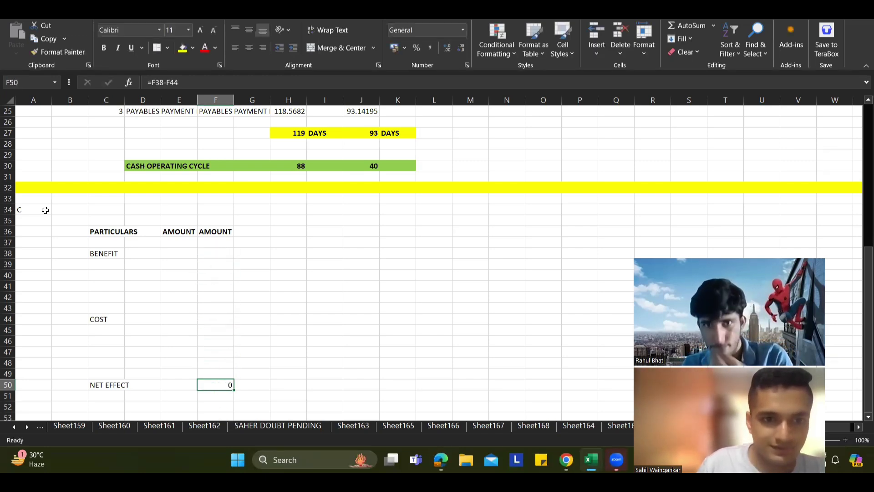
{"action": "key", "text": "Up"}
{"action": "key", "text": "Up"}
{"action": "key", "text": "Up"}
{"action": "type", "text": "=SUM("}
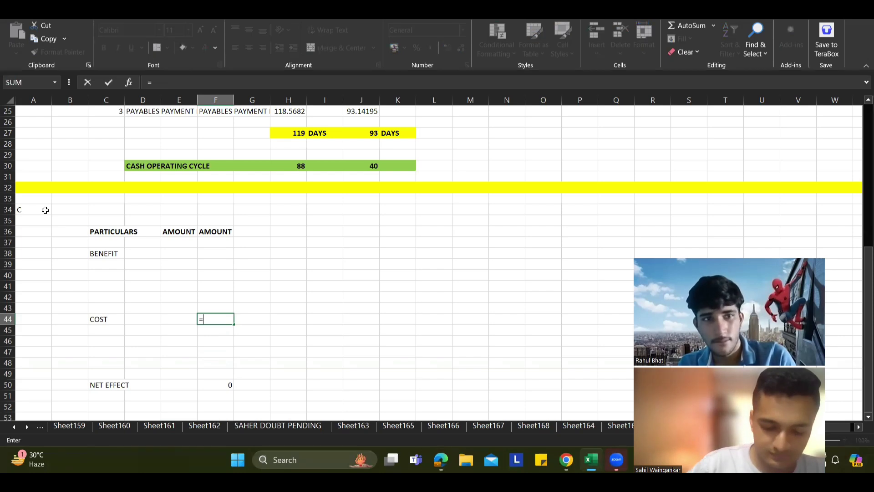
{"action": "key", "text": "Left"}
{"action": "key", "text": "Down"}
{"action": "key", "text": "shift+Down"}
{"action": "key", "text": "shift+Down"}
{"action": "key", "text": "shift+Down"}
{"action": "key", "text": "shift+Down"}
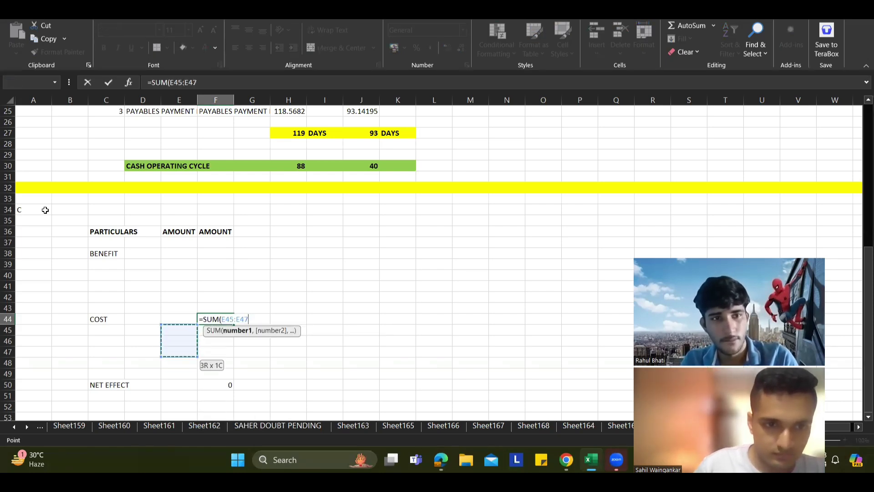
{"action": "key", "text": "Return"}
Copy the cost total formula from F44 to the BENEFIT row in F38.
{"action": "key", "text": "Up"}
{"action": "key", "text": "ctrl+c"}
{"action": "key", "text": "Up"}
{"action": "key", "text": "Up"}
{"action": "key", "text": "Up"}
{"action": "key", "text": "Up"}
{"action": "key", "text": "Up"}
{"action": "key", "text": "Up"}
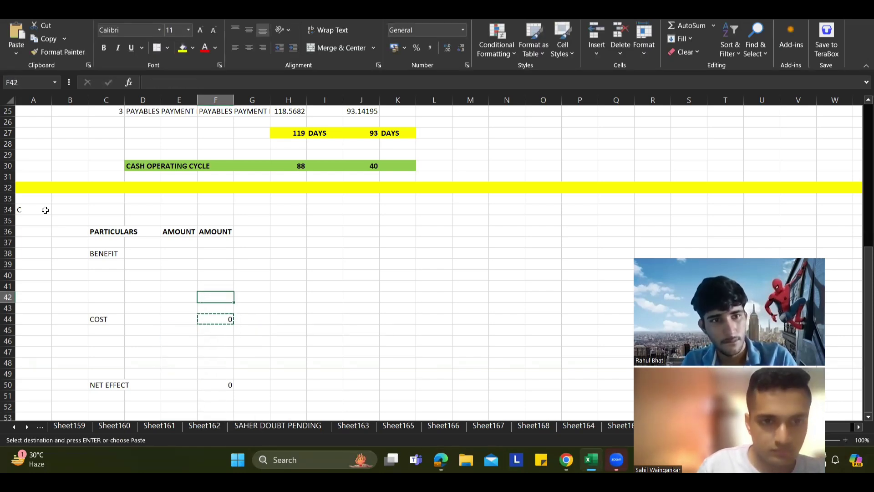
{"action": "key", "text": "ctrl+v"}
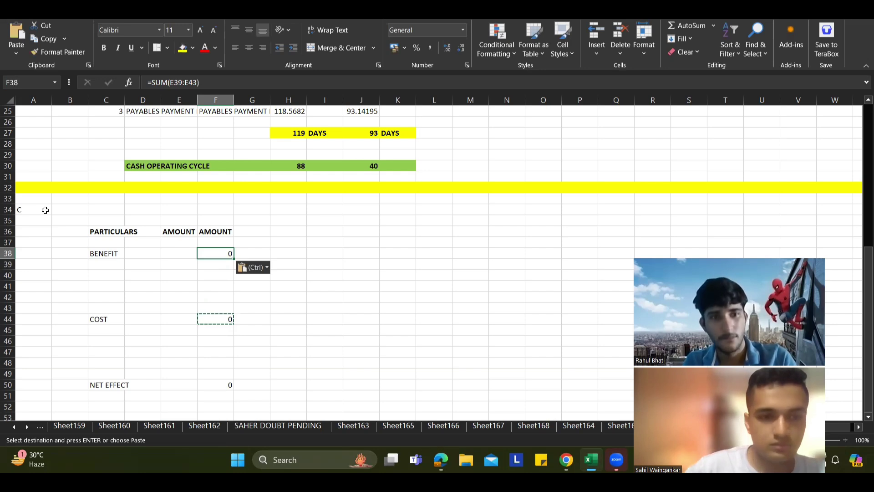
Move the two AMOUNT columns E36:F50 one column to the left, to D36:E50, and widen column C to fit the labels.
{"action": "left_click_drag", "start_coordinate": [179, 231], "coordinate": [231, 381]}
{"action": "key", "text": "ctrl+c"}
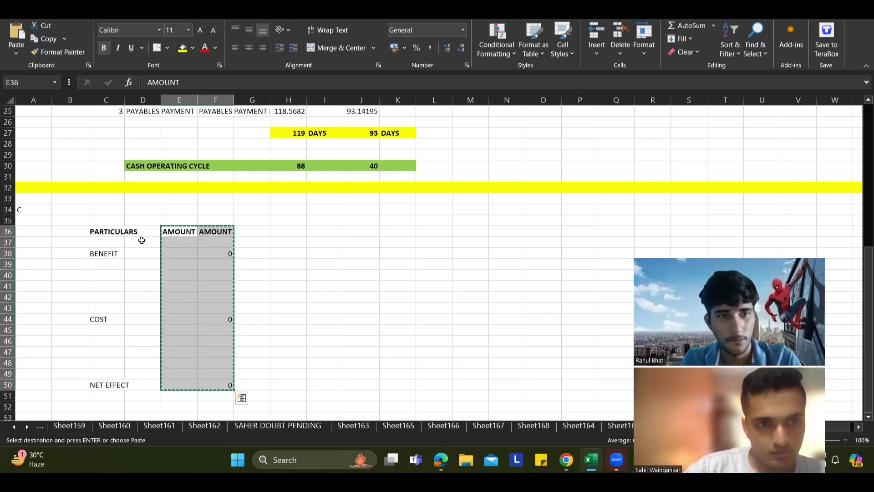
{"action": "left_click_drag", "start_coordinate": [161, 235], "coordinate": [144, 231]}
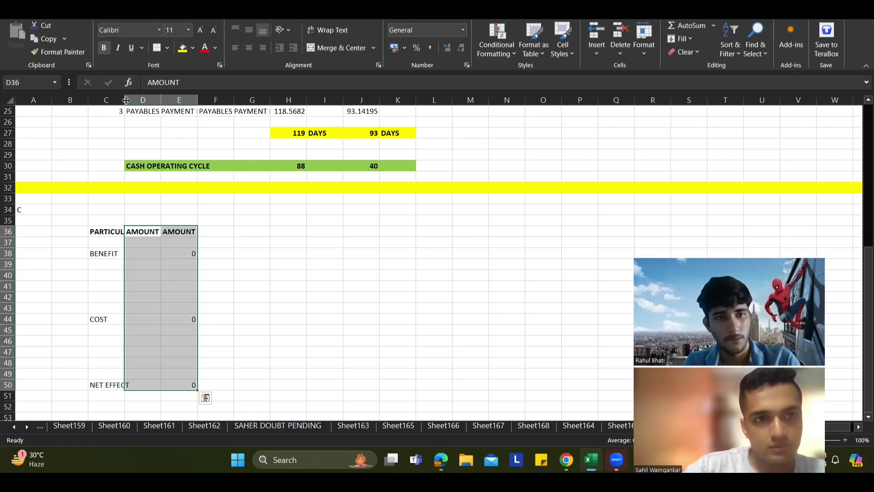
{"action": "left_click_drag", "start_coordinate": [126, 100], "coordinate": [159, 115]}
{"action": "left_click", "coordinate": [308, 303]}
Make the BENEFIT, COST and NET EFFECT rows bold across columns C to E.
{"action": "left_click_drag", "start_coordinate": [150, 254], "coordinate": [231, 256]}
{"action": "key", "text": "ctrl+b"}
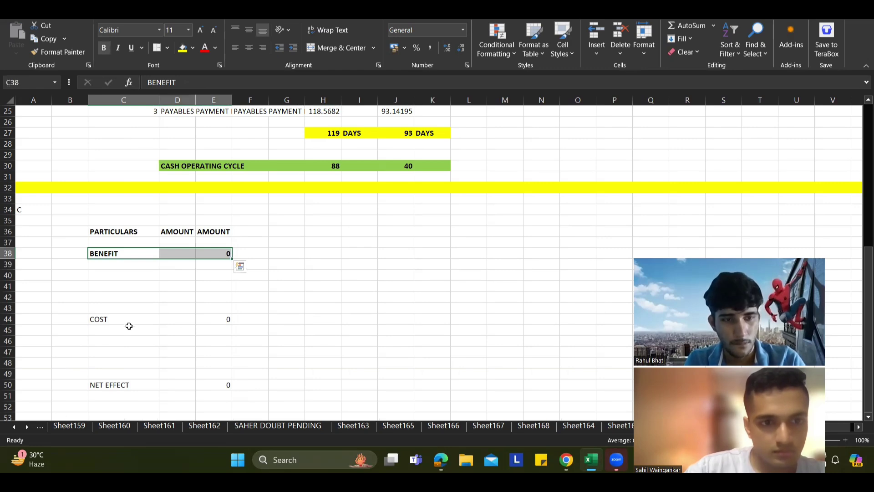
{"action": "left_click_drag", "start_coordinate": [129, 322], "coordinate": [222, 322]}
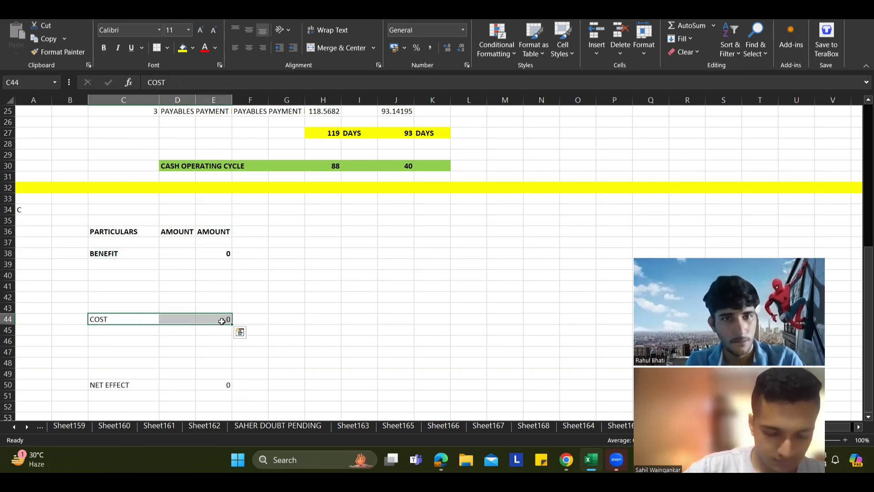
{"action": "key", "text": "ctrl+b"}
{"action": "left_click_drag", "start_coordinate": [145, 378], "coordinate": [201, 377]}
{"action": "key", "text": "ctrl+b"}
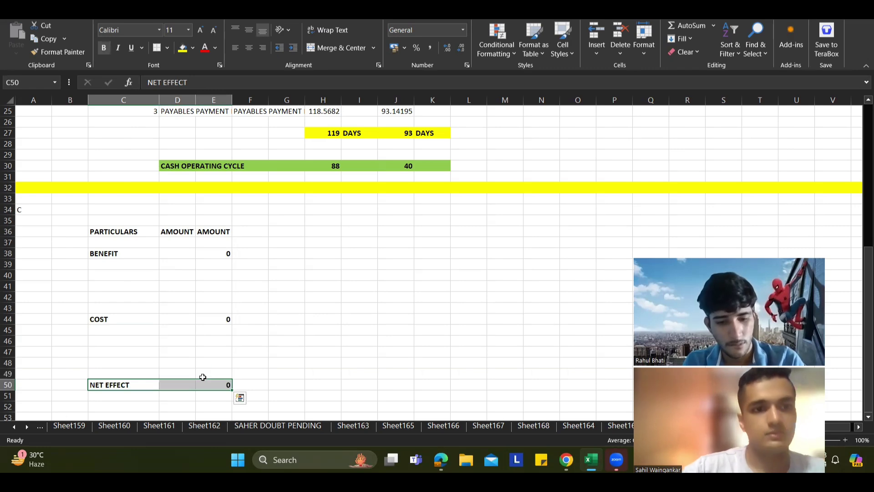
Reread the factor's offer in requirement (c) of the question PDF, and enter the label ANNUAL FEE in C46 in Excel.
{"action": "left_click", "coordinate": [139, 266]}
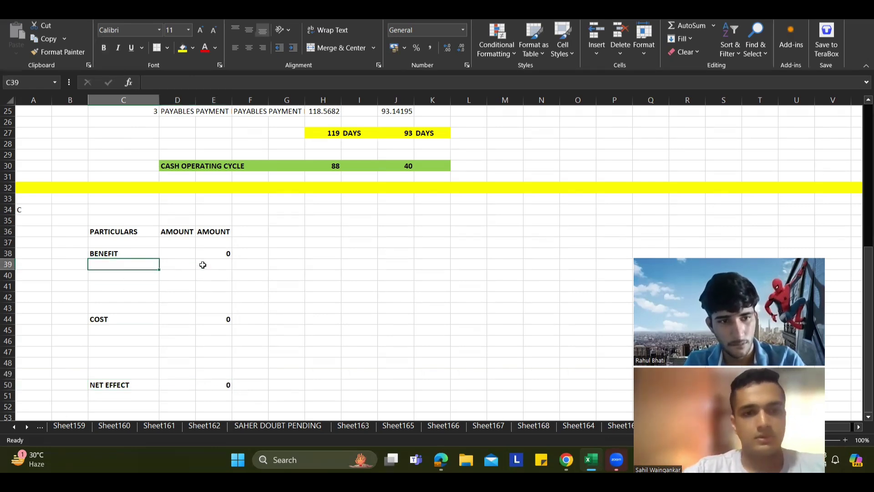
{"action": "key", "text": "alt+Tab"}
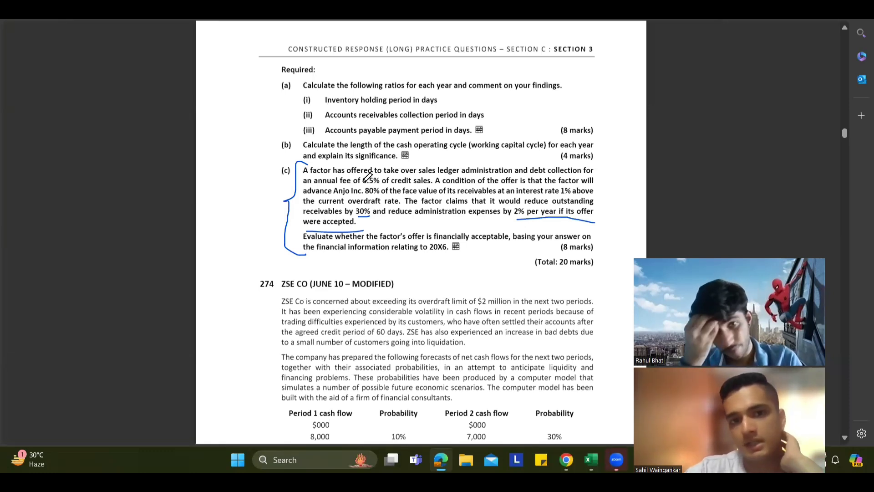
{"action": "key", "text": "alt+Tab"}
{"action": "left_click", "coordinate": [156, 269]}
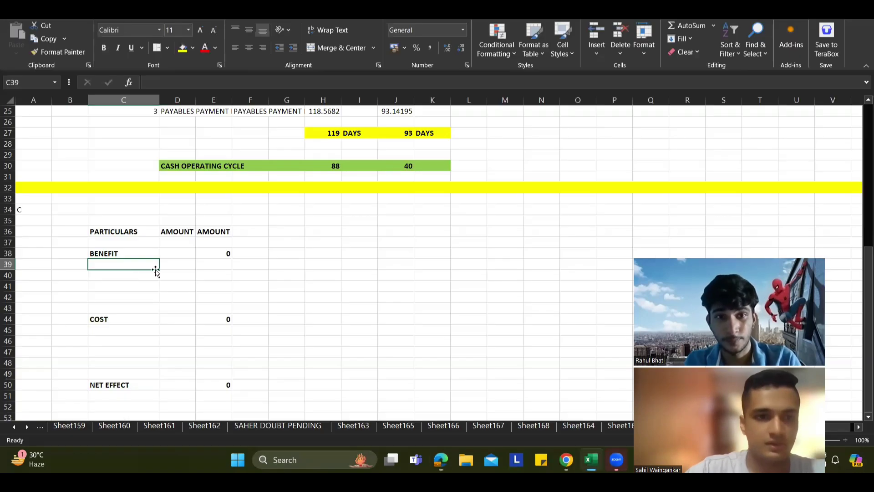
{"action": "left_click", "coordinate": [119, 277]}
{"action": "left_click", "coordinate": [115, 340]}
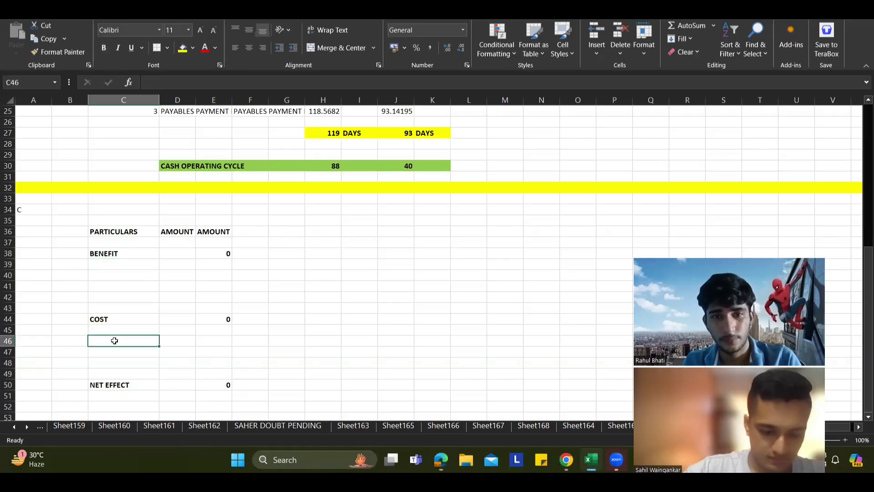
{"action": "type", "text": "ANNUAL FEE"}
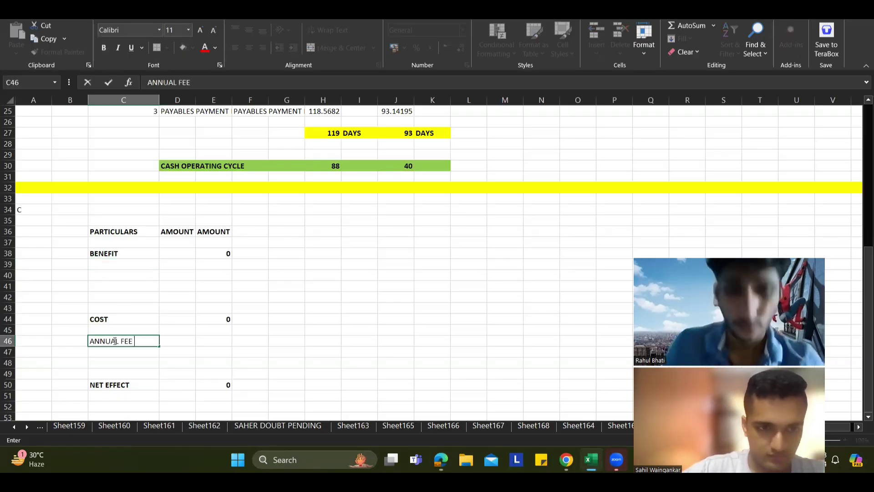
{"action": "key", "text": "Tab"}
Calculate the annual fee in D46 as .5%*15600000, checking the sales figure in the question PDF.
{"action": "type", "text": "="}
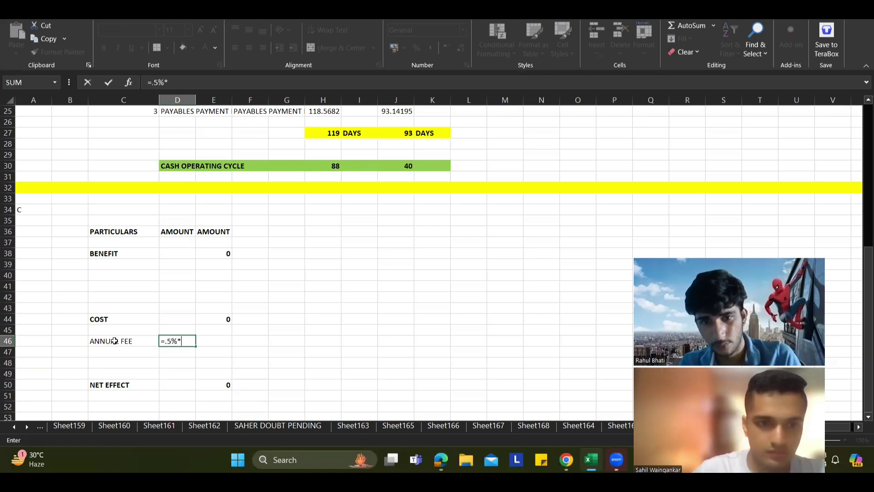
{"action": "type", "text": ".5%*"}
{"action": "key", "text": "alt+Tab"}
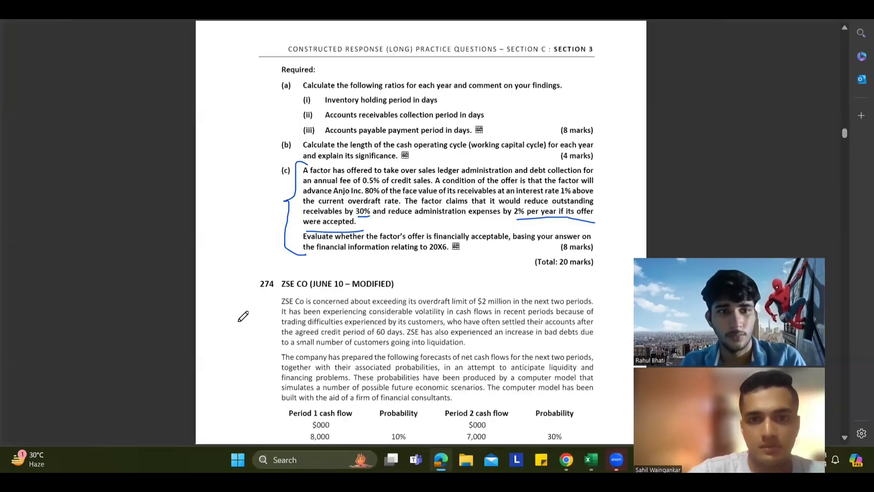
{"action": "scroll", "coordinate": [244, 316], "scroll_direction": "up", "scroll_amount": 20}
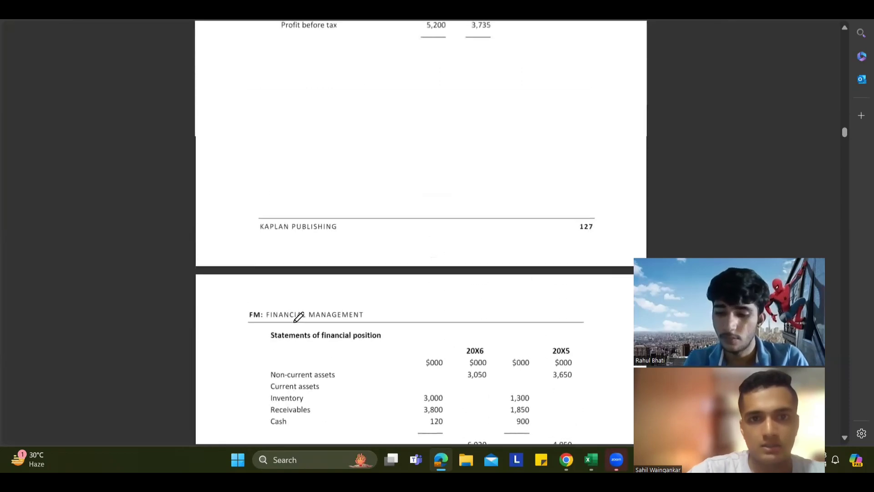
{"action": "scroll", "coordinate": [299, 317], "scroll_direction": "up", "scroll_amount": 4}
{"action": "key", "text": "alt+Tab"}
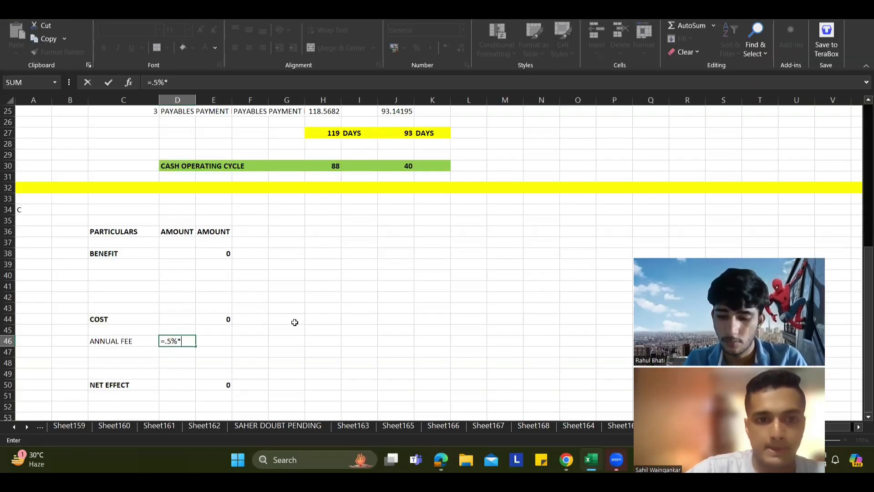
{"action": "type", "text": "15600000"}
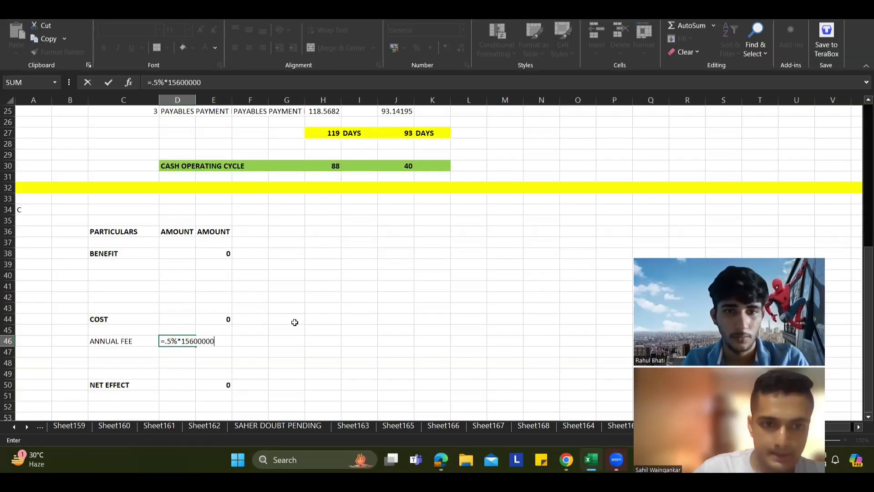
{"action": "key", "text": "Return"}
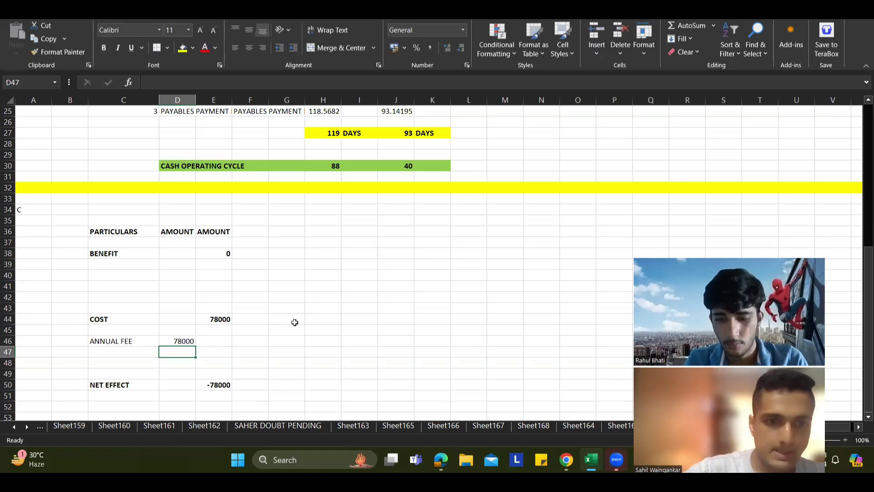
Switch to the question PDF and mark off the annual fee and administration expense reduction clauses in requirement (c).
{"action": "key", "text": "alt+Tab"}
{"action": "scroll", "coordinate": [299, 317], "scroll_direction": "down", "scroll_amount": 10}
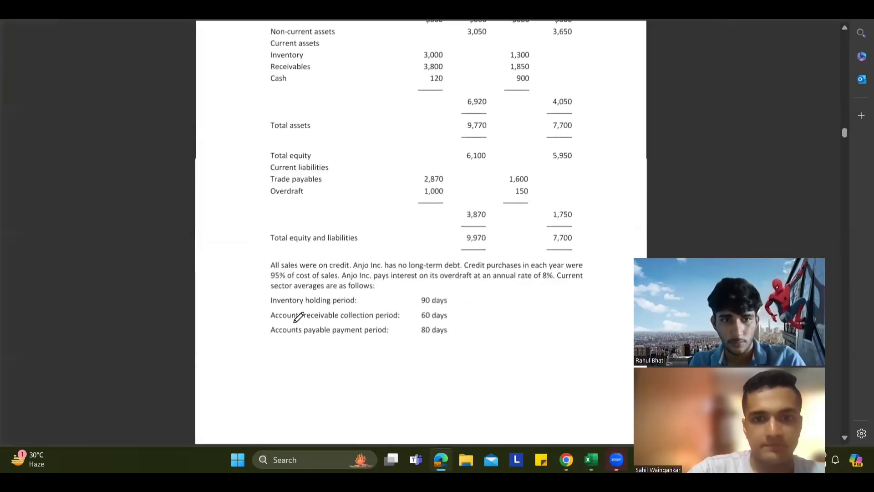
{"action": "scroll", "coordinate": [299, 318], "scroll_direction": "down", "scroll_amount": 8}
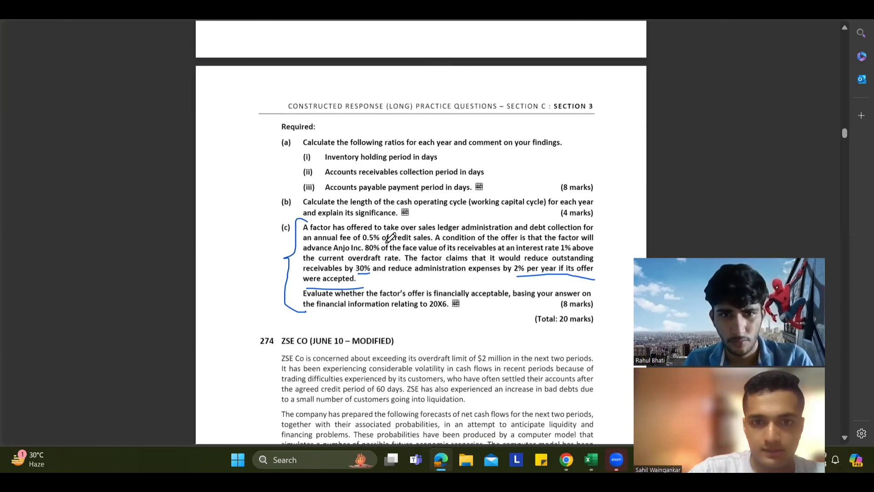
{"action": "mouse_move", "coordinate": [431, 226]}
{"action": "left_mouse_down"}
{"action": "mouse_move", "coordinate": [432, 243]}
{"action": "mouse_move", "coordinate": [386, 263]}
{"action": "mouse_move", "coordinate": [388, 275]}
{"action": "mouse_move", "coordinate": [399, 279]}
{"action": "left_mouse_up"}
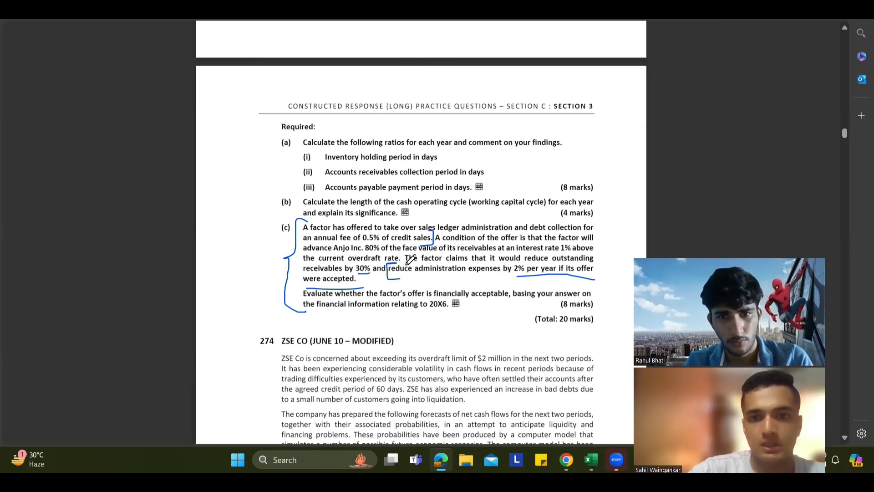
Back in Excel, enter the label REDUCTION IN ADMINISTRATION EXPENSES in C40 under BENEFIT.
{"action": "key", "text": "alt+Tab"}
{"action": "left_click", "coordinate": [119, 272]}
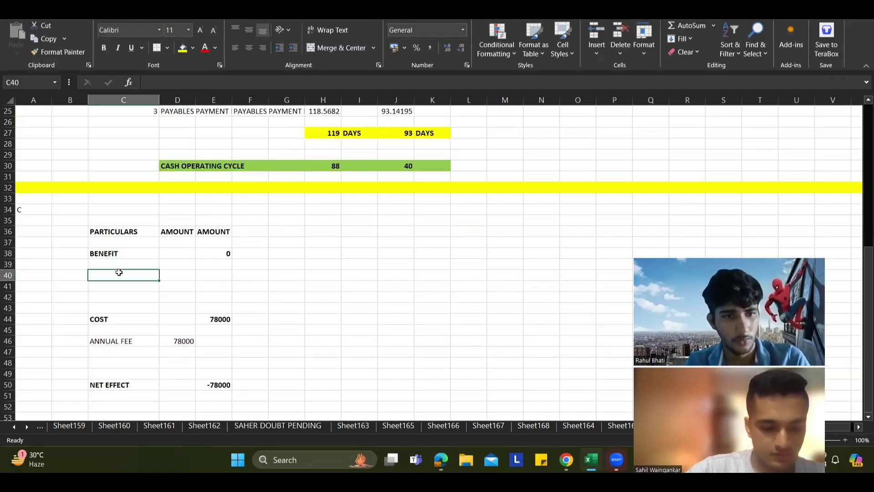
{"action": "type", "text": "REDUCTION IN "}
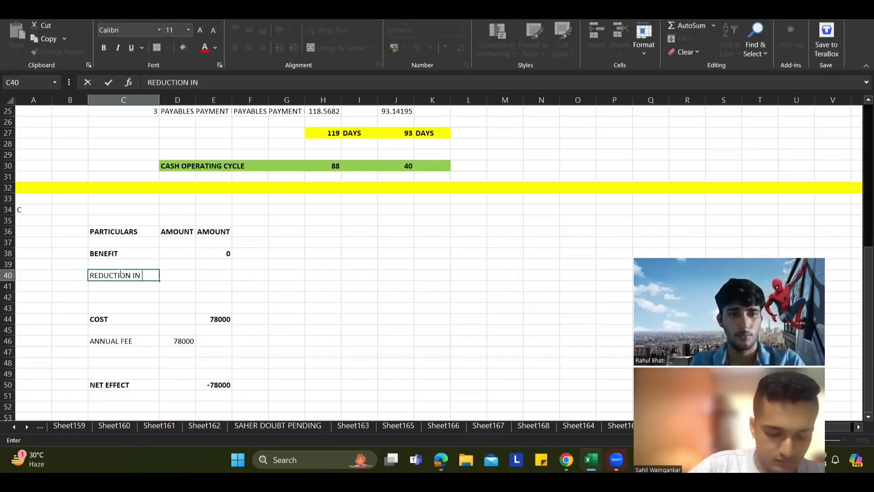
{"action": "type", "text": "ADMINIST"}
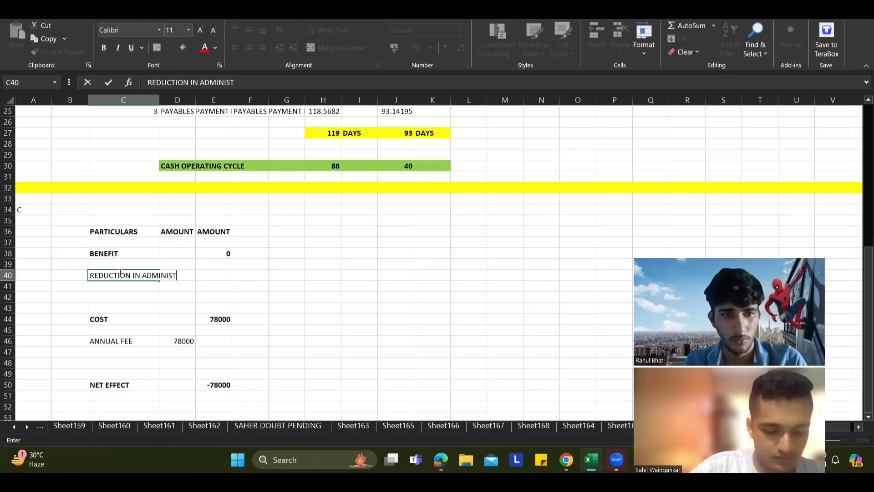
{"action": "type", "text": "RATION EXPENS"}
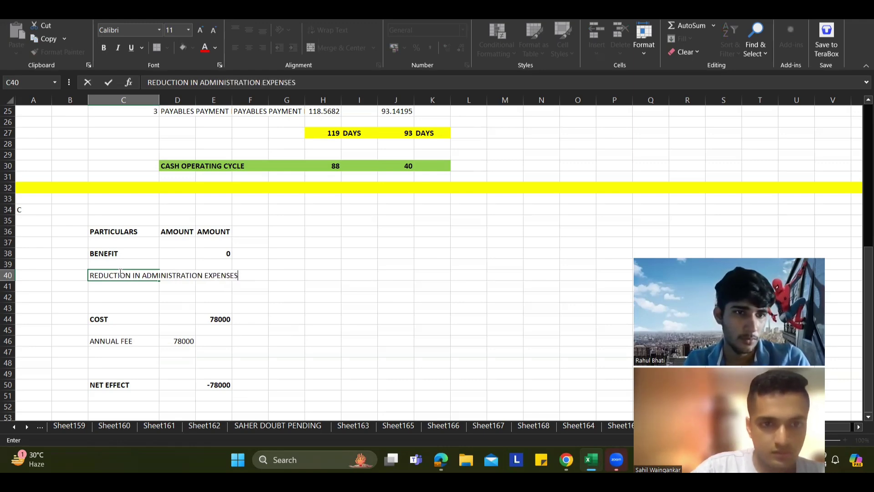
{"action": "type", "text": "ES"}
Calculate the administration expense saving in D40 as 1000000*.02, checking the expense figure in the question PDF.
{"action": "key", "text": "Tab"}
{"action": "type", "text": "="}
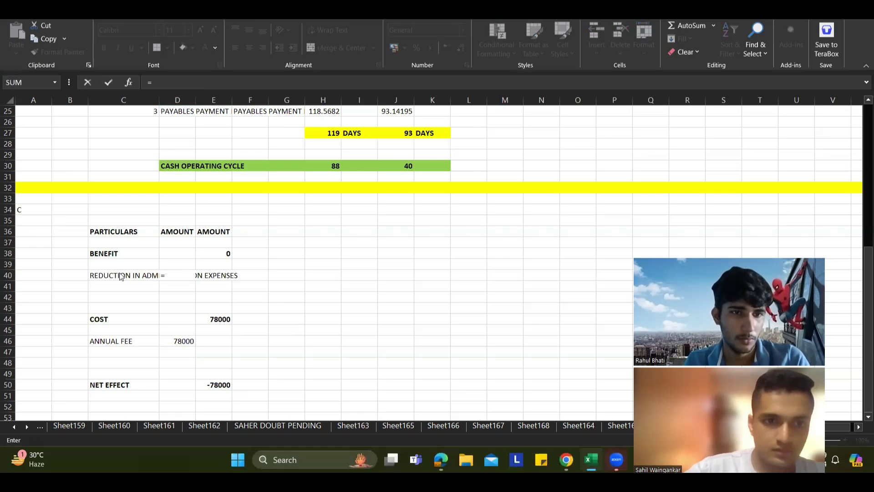
{"action": "key", "text": "alt+Tab"}
{"action": "scroll", "coordinate": [259, 200], "scroll_direction": "up", "scroll_amount": 20}
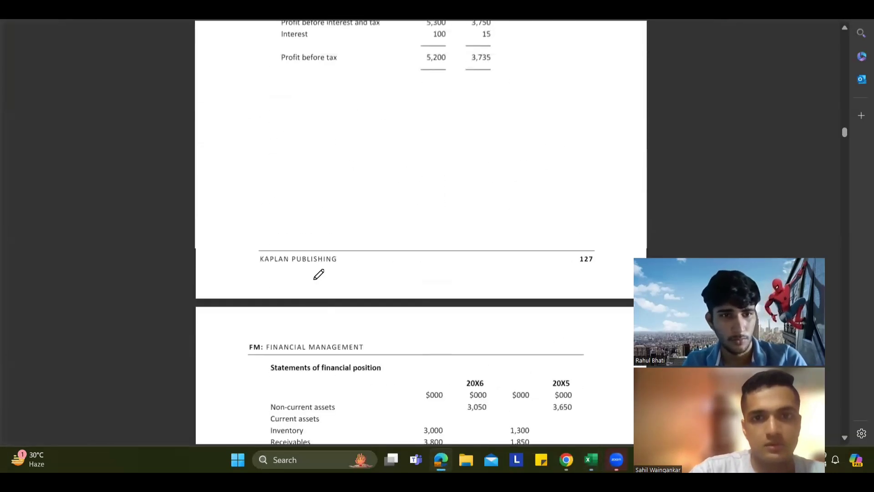
{"action": "key", "text": "alt+Tab"}
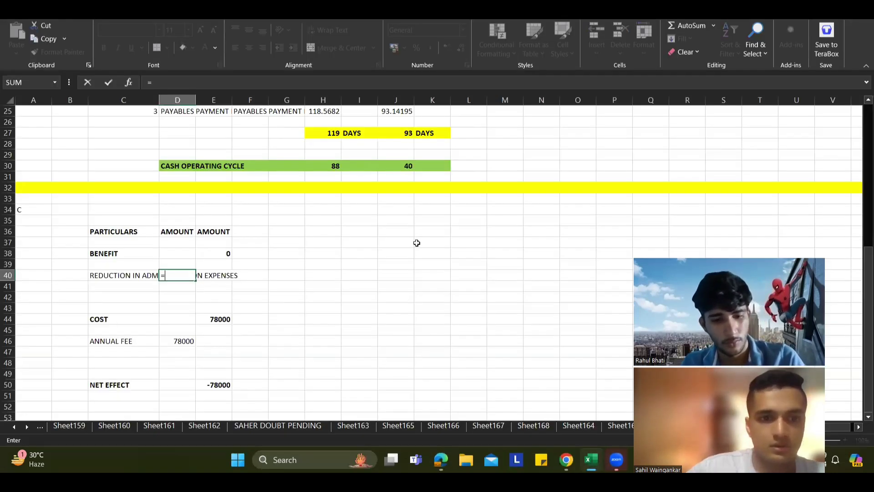
{"action": "type", "text": "100000"}
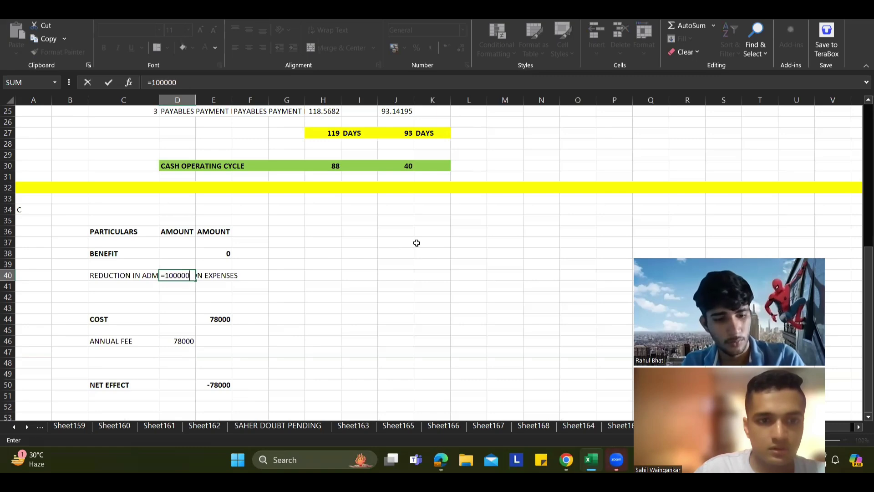
{"action": "type", "text": "0*.02"}
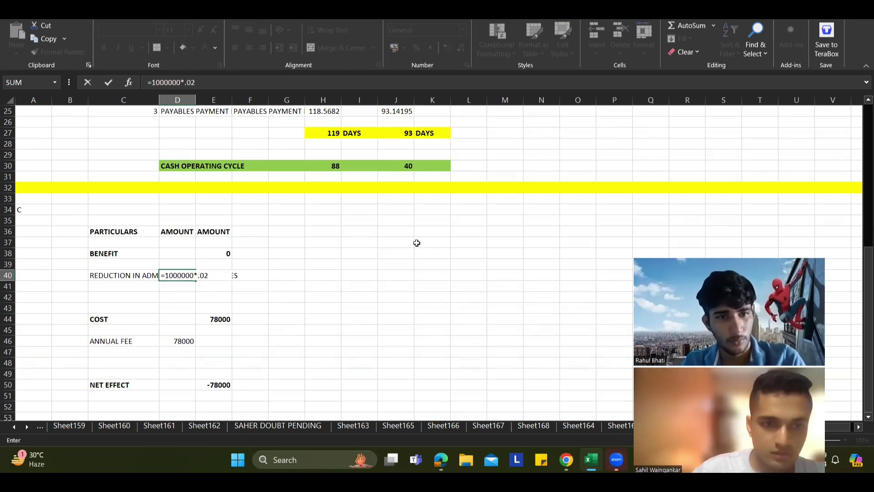
{"action": "key", "text": "Return"}
{"action": "key", "text": "Down"}
{"action": "key", "text": "Down"}
{"action": "key", "text": "Down"}
{"action": "key", "text": "Down"}
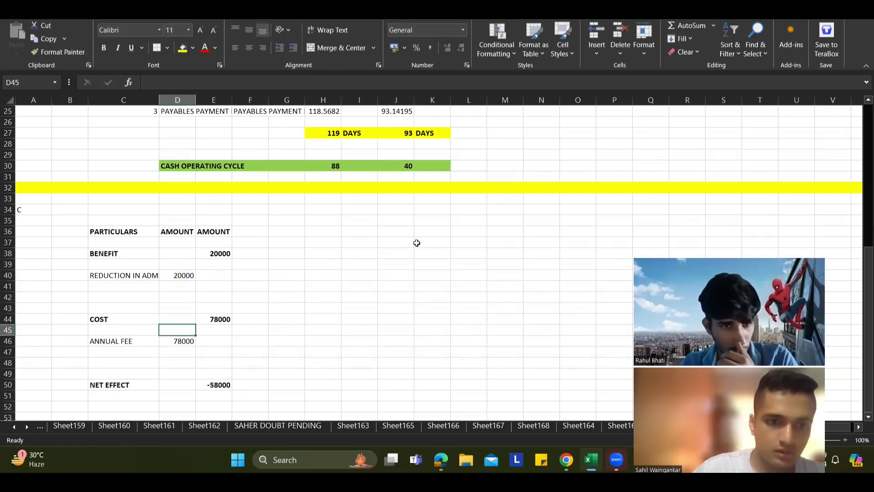
{"action": "key", "text": "Down"}
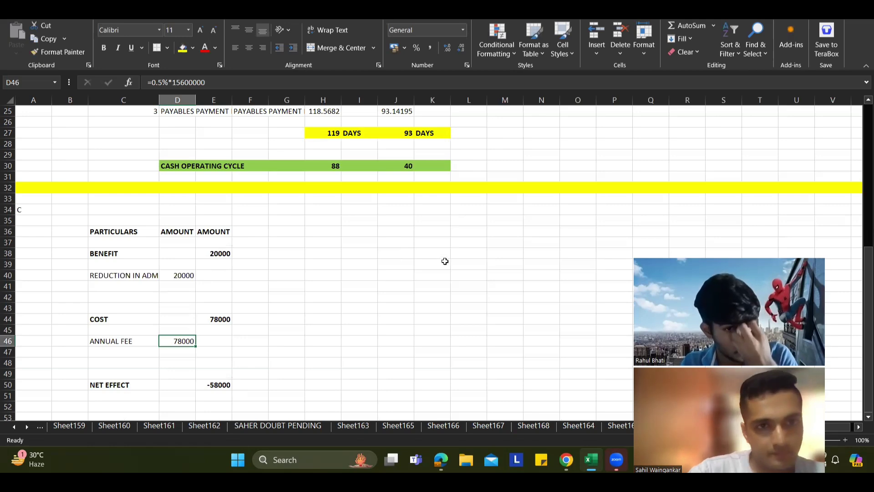
{"action": "left_click", "coordinate": [365, 285]}
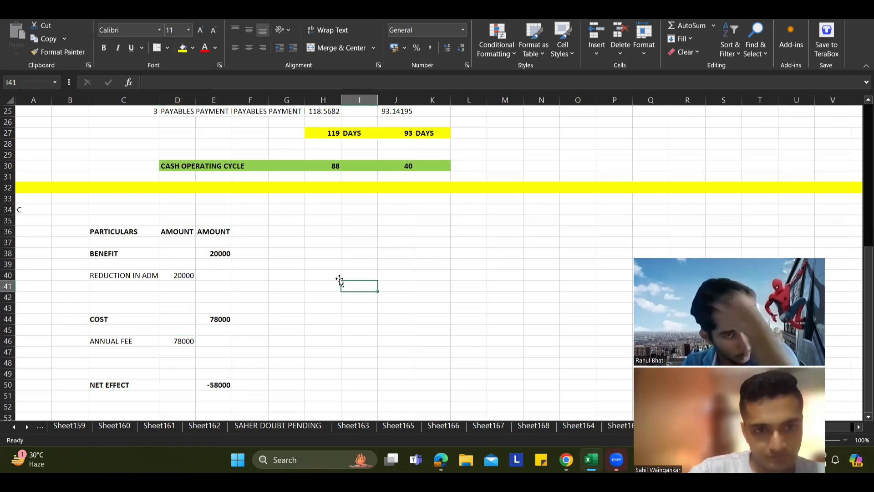
{"action": "left_click", "coordinate": [172, 277]}
{"action": "left_click", "coordinate": [275, 260]}
{"action": "scroll", "coordinate": [194, 330], "scroll_direction": "down", "scroll_amount": 1}
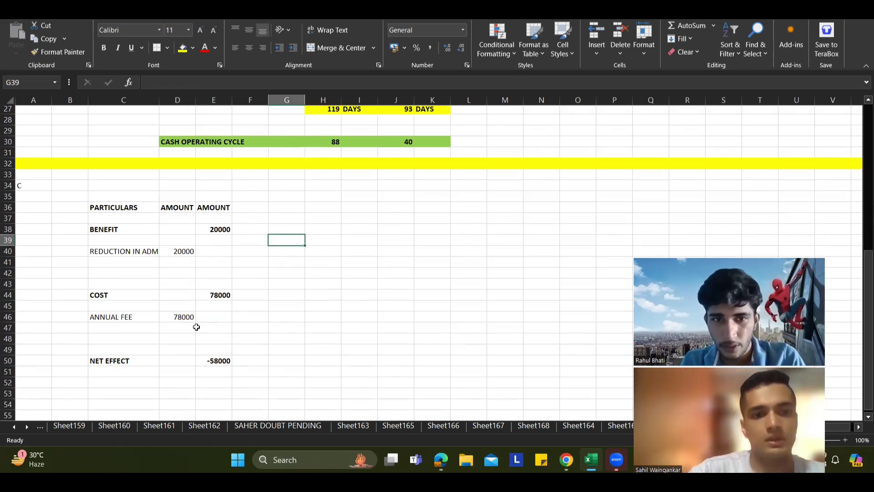
Switch to the question PDF and strike through the administration expense and annual fee clauses already handled in requirement (c).
{"action": "key", "text": "alt+Tab"}
{"action": "scroll", "coordinate": [368, 287], "scroll_direction": "down", "scroll_amount": 15}
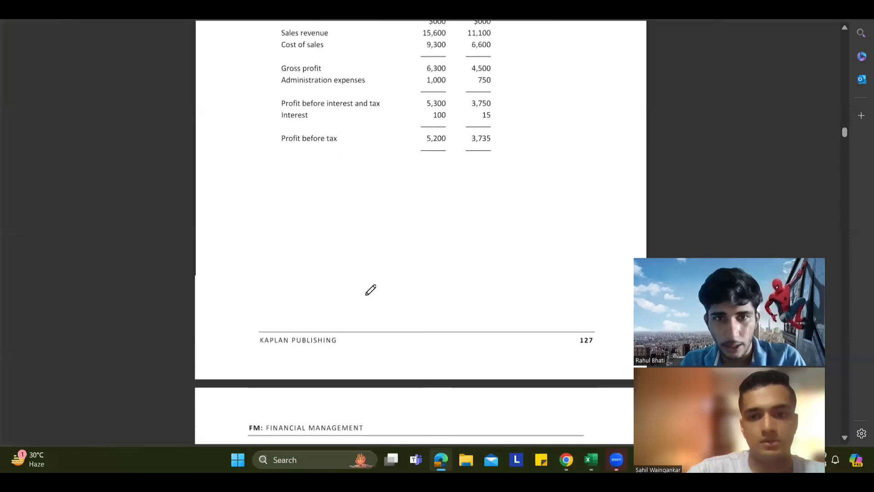
{"action": "scroll", "coordinate": [371, 290], "scroll_direction": "down", "scroll_amount": 12}
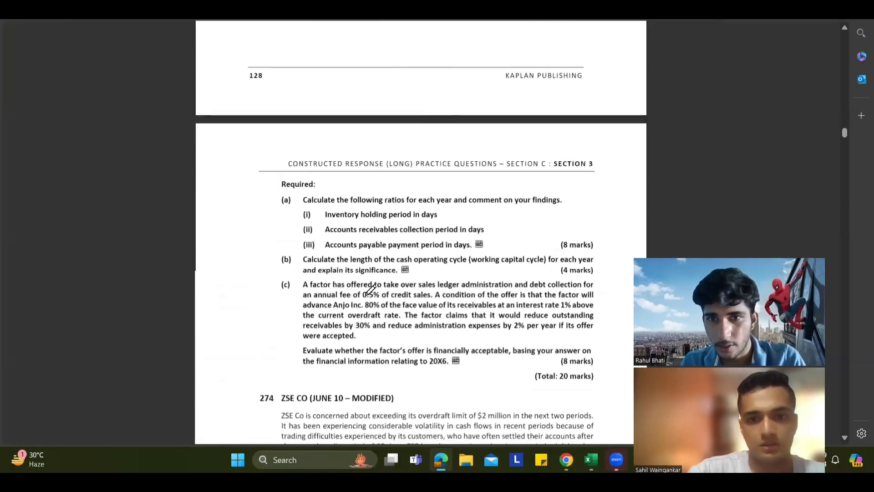
{"action": "left_click_drag", "start_coordinate": [389, 210], "coordinate": [588, 214]}
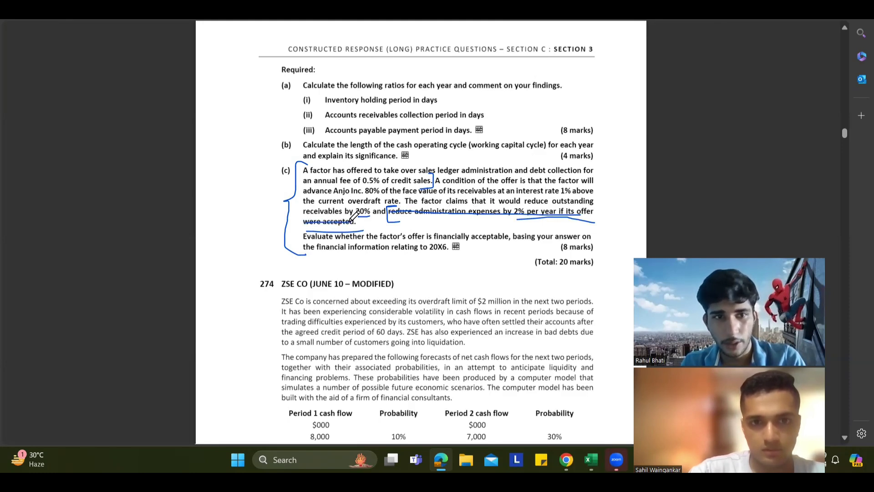
{"action": "left_click_drag", "start_coordinate": [304, 170], "coordinate": [587, 167]}
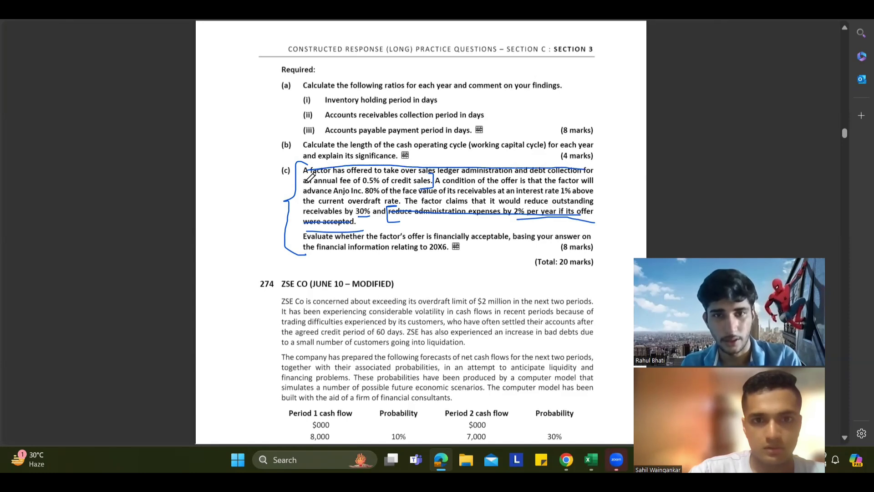
{"action": "left_click_drag", "start_coordinate": [309, 175], "coordinate": [433, 181]}
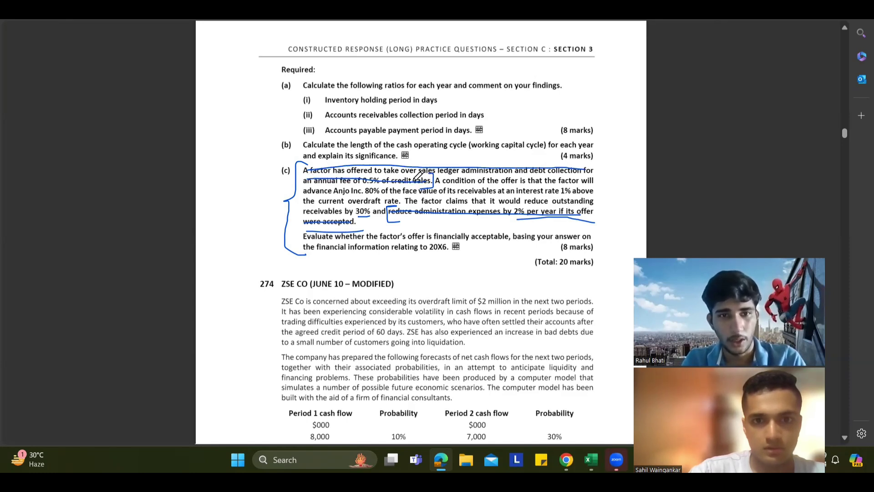
{"action": "left_click_drag", "start_coordinate": [314, 171], "coordinate": [511, 170]}
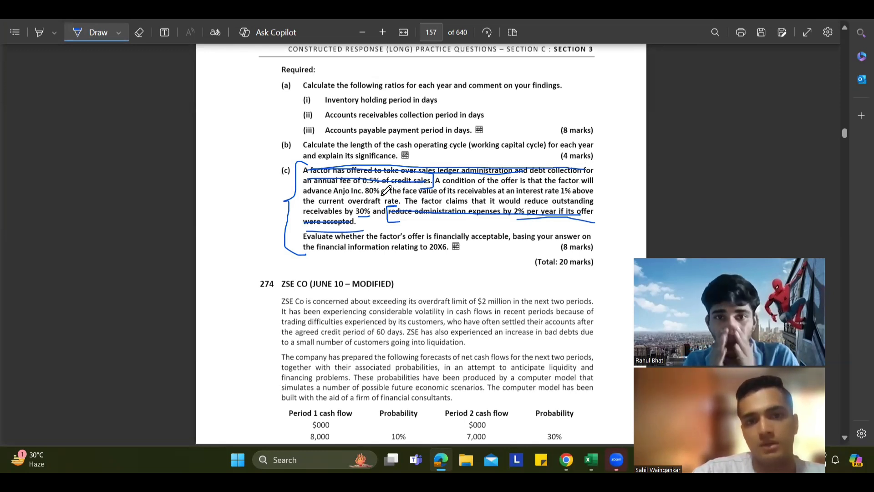
In Excel, fill column G yellow from row 32 downward as a divider beside the part (c) table.
{"action": "key", "text": "alt+Tab"}
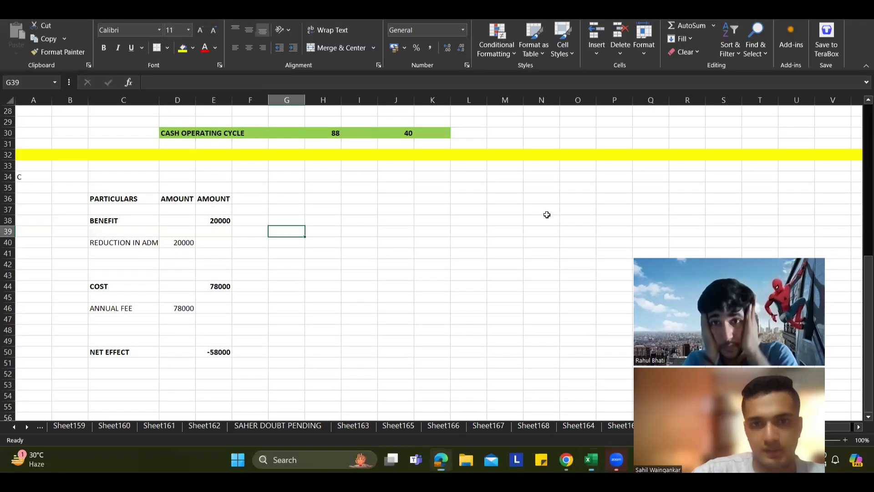
{"action": "left_click", "coordinate": [293, 158]}
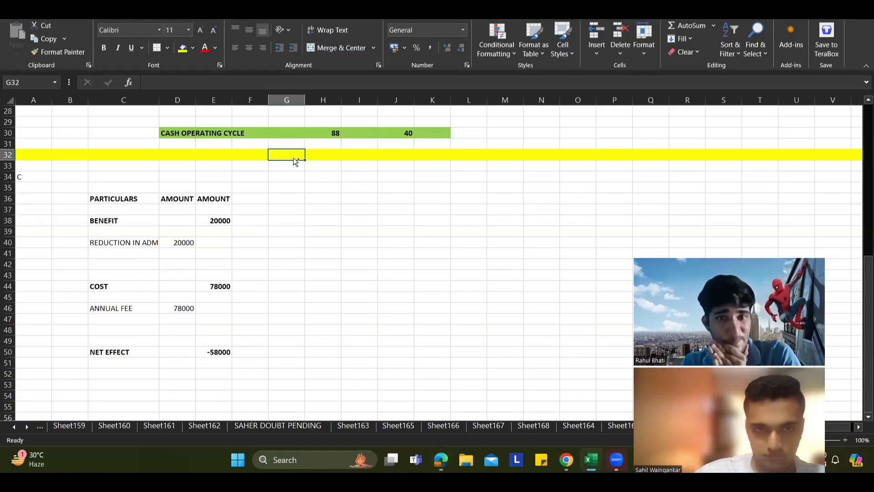
{"action": "key", "text": "ctrl+shift+Down"}
{"action": "left_click", "coordinate": [183, 48]}
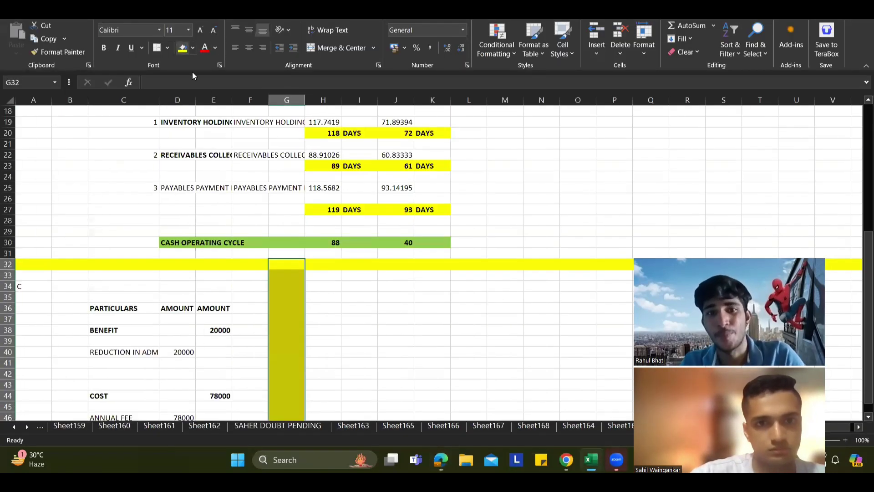
{"action": "left_click", "coordinate": [358, 192]}
{"action": "scroll", "coordinate": [346, 269], "scroll_direction": "down", "scroll_amount": 3}
Start a working note beside the table with number 1 in H36 and the heading RECEIVABLES in I36.
{"action": "key", "text": "Down"}
{"action": "key", "text": "Down"}
{"action": "key", "text": "Down"}
{"action": "key", "text": "Down"}
{"action": "key", "text": "Down"}
{"action": "key", "text": "Down"}
{"action": "key", "text": "Down"}
{"action": "key", "text": "Down"}
{"action": "key", "text": "Left"}
{"action": "type", "text": "1"}
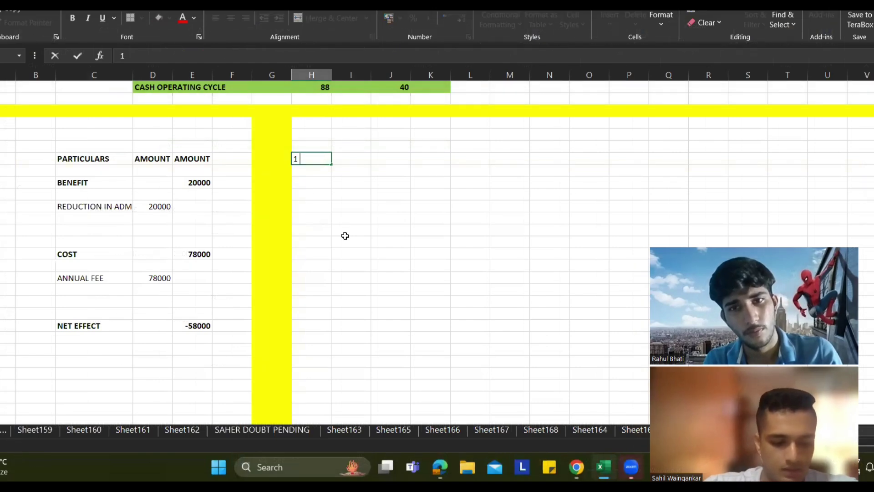
{"action": "key", "text": "Tab"}
{"action": "type", "text": "RE"}
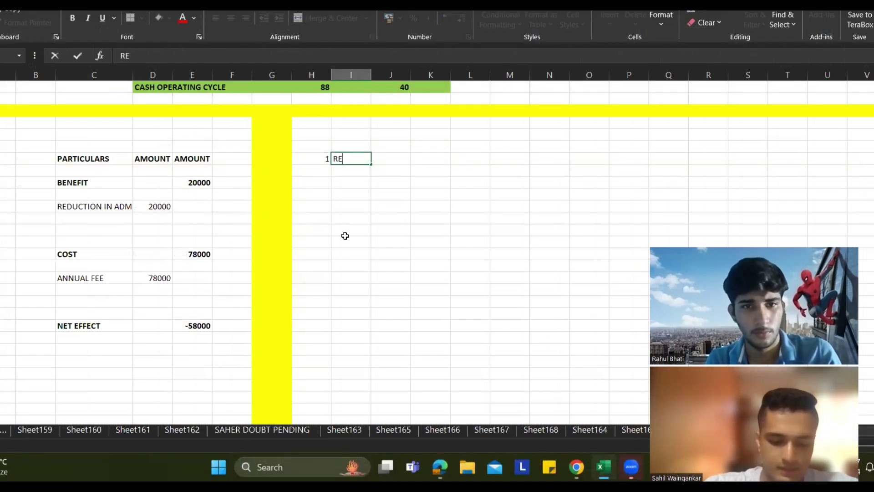
{"action": "type", "text": "CEIVABLES"}
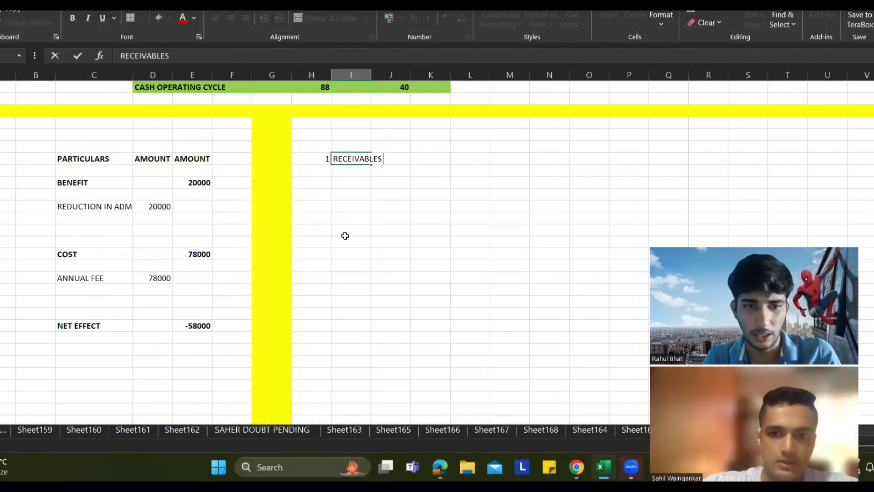
Enter the label OLD in J39 and the receivables amount 3800000 in K39.
{"action": "key", "text": "Down"}
{"action": "key", "text": "Right"}
{"action": "type", "text": "OL"}
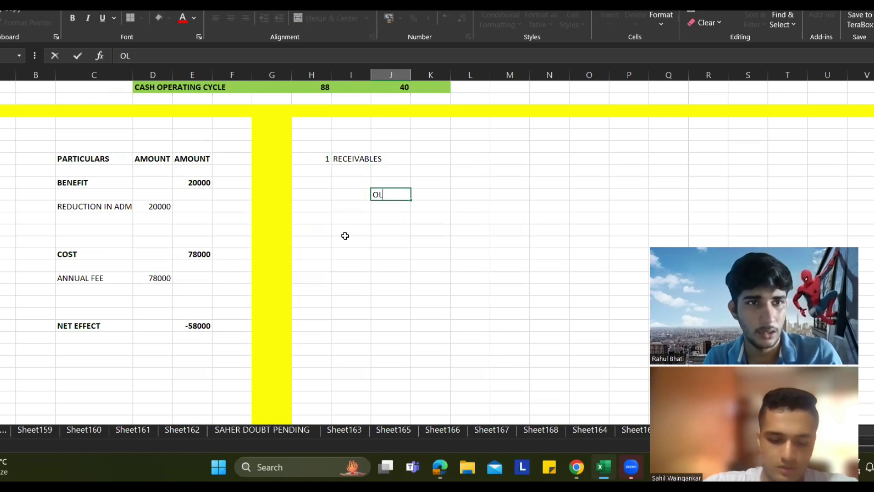
{"action": "type", "text": "D"}
{"action": "key", "text": "Tab"}
{"action": "type", "text": "380"}
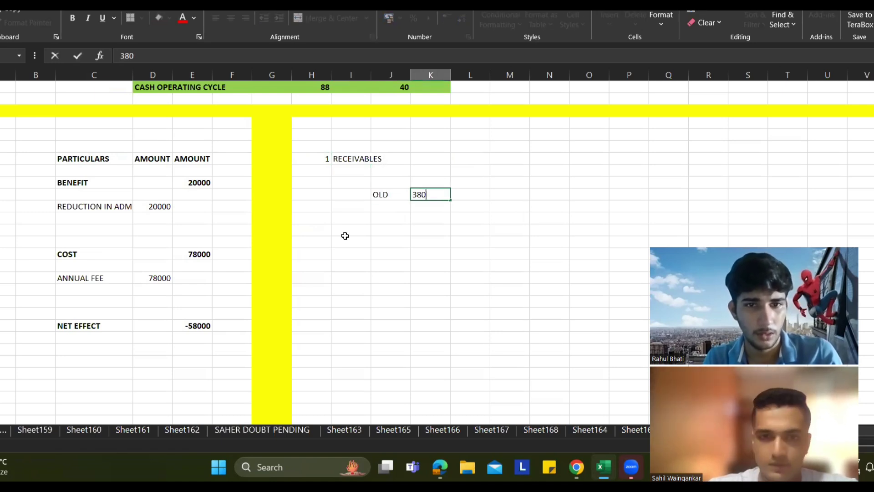
{"action": "type", "text": "000"}
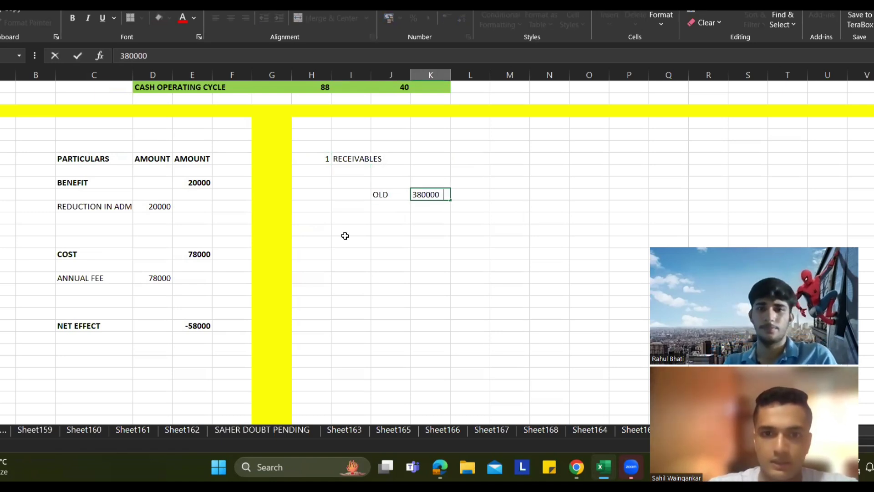
{"action": "type", "text": "0"}
{"action": "key", "text": "Tab"}
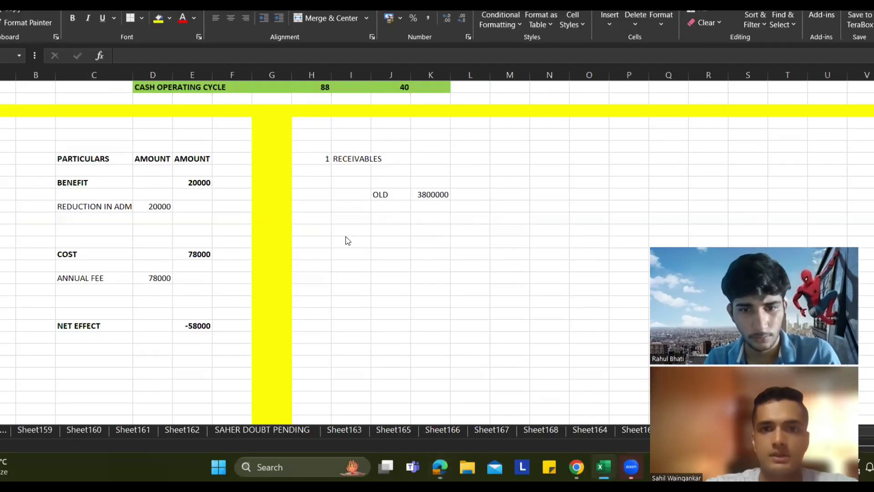
Look up and underline the overdraft interest rate in the question PDF, and enter 8% in L39 in Excel.
{"action": "key", "text": "alt+Tab"}
{"action": "scroll", "coordinate": [405, 194], "scroll_direction": "up", "scroll_amount": 10}
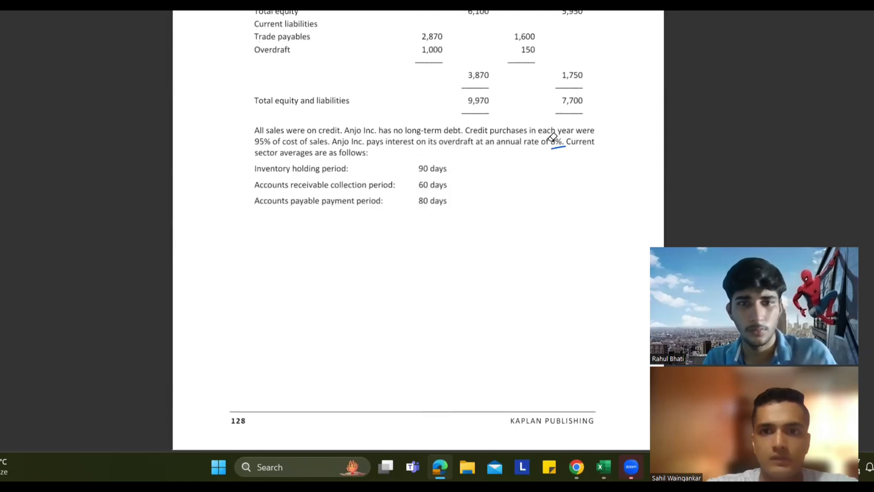
{"action": "key", "text": "alt+Tab"}
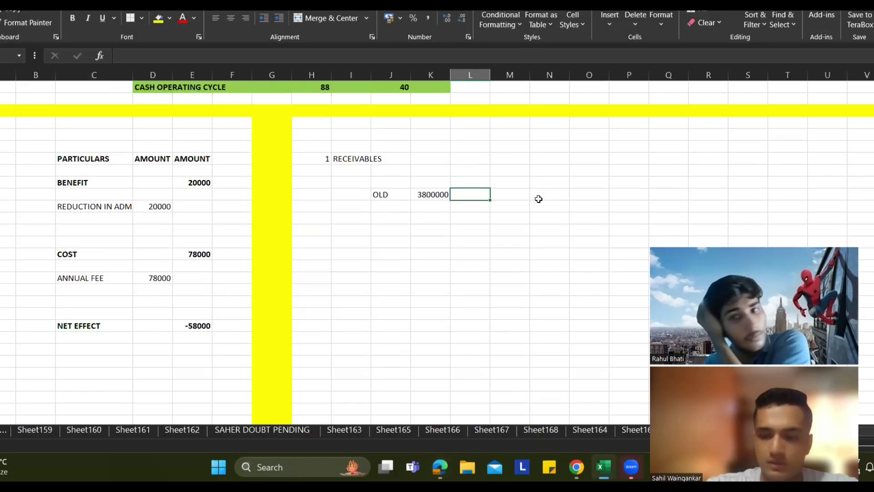
{"action": "type", "text": "8%"}
{"action": "key", "text": "Return"}
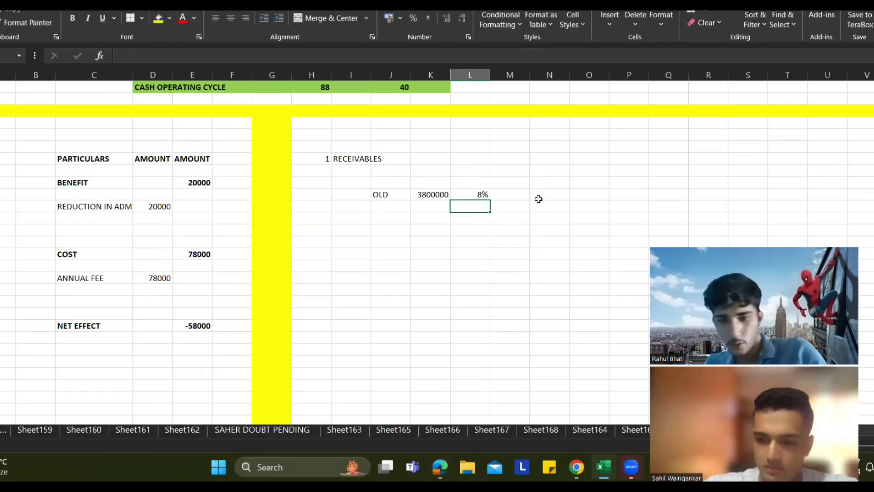
Calculate the old finance cost in M39 with the formula =K39*L39.
{"action": "key", "text": "Right"}
{"action": "key", "text": "Up"}
{"action": "type", "text": "="}
{"action": "key", "text": "Left"}
{"action": "key", "text": "Left"}
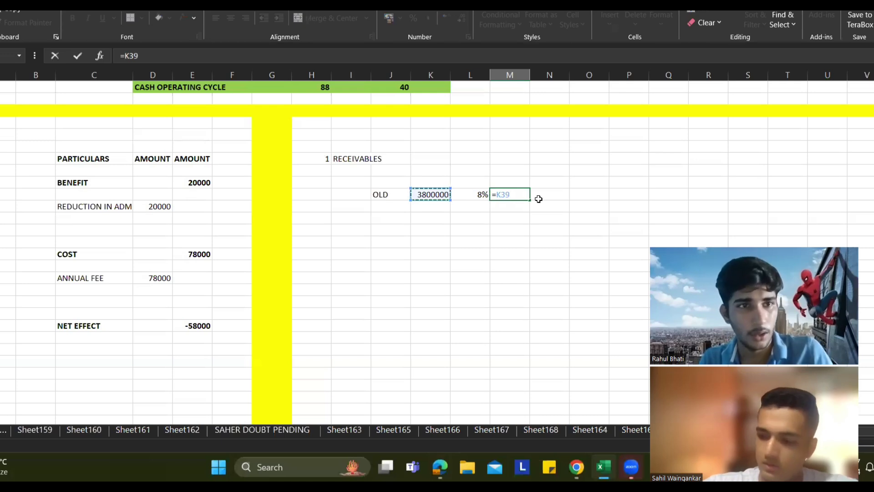
{"action": "type", "text": "*"}
{"action": "key", "text": "Left"}
{"action": "key", "text": "Return"}
{"action": "key", "text": "Up"}
{"action": "key", "text": "Down"}
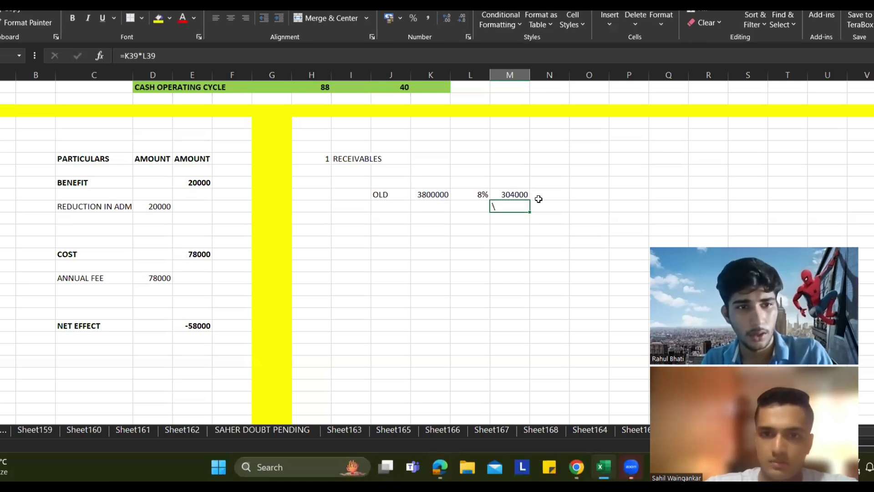
{"action": "type", "text": "\\"}
{"action": "key", "text": "Escape"}
Add the heading OLD FINANCE COSTS in M37 above the calculated cost.
{"action": "key", "text": "Up"}
{"action": "key", "text": "Up"}
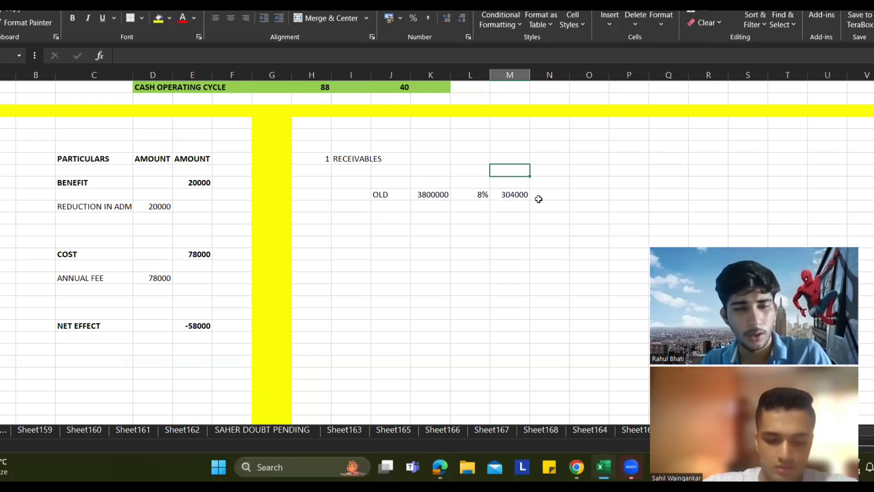
{"action": "type", "text": "OLD F"}
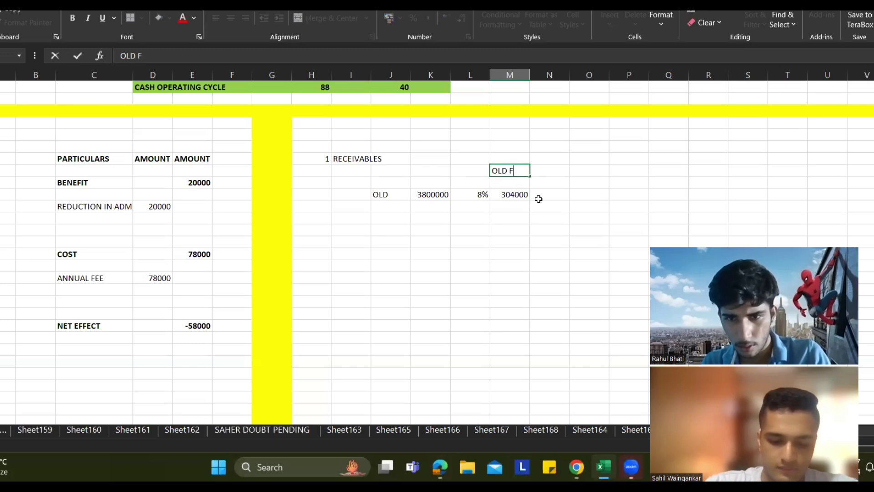
{"action": "type", "text": "INANCE CISTS"}
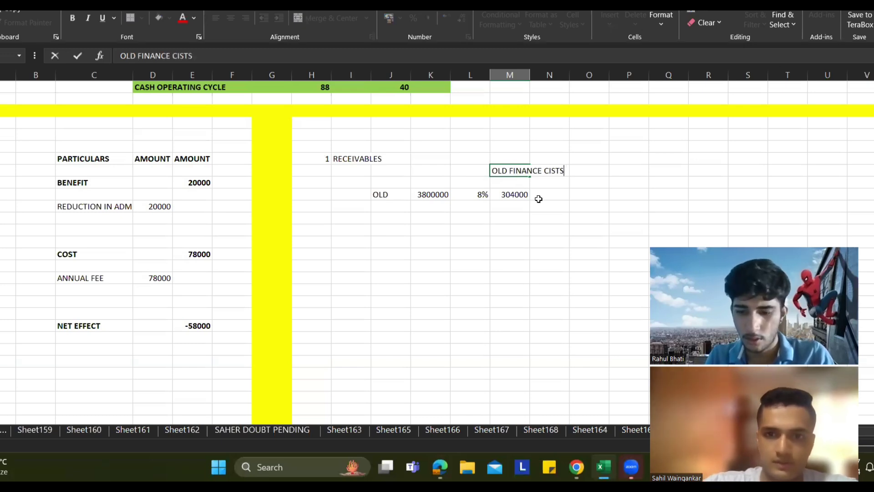
{"action": "key", "text": "BackSpace"}
{"action": "key", "text": "BackSpace"}
{"action": "key", "text": "BackSpace"}
{"action": "key", "text": "BackSpace"}
{"action": "type", "text": "OSTS"}
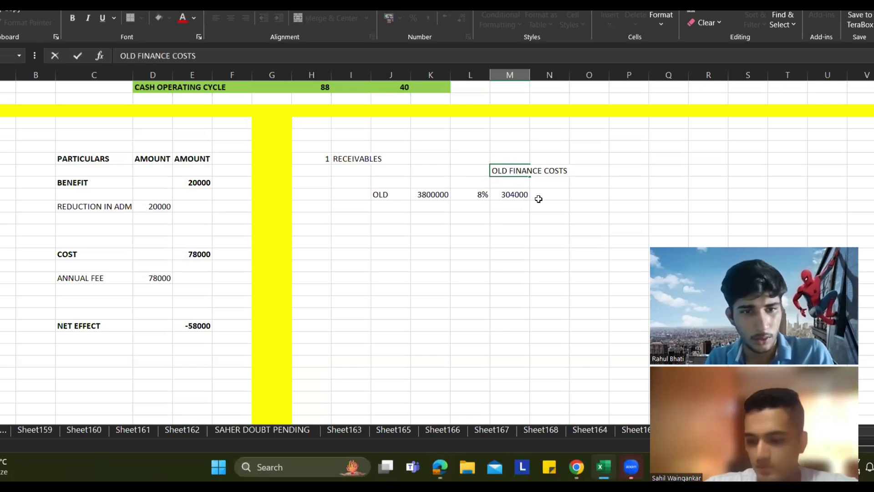
{"action": "key", "text": "Return"}
Enter the label NEW in J42 and the amount 380000 in K42.
{"action": "key", "text": "Return"}
{"action": "key", "text": "Left"}
{"action": "key", "text": "Left"}
{"action": "key", "text": "Left"}
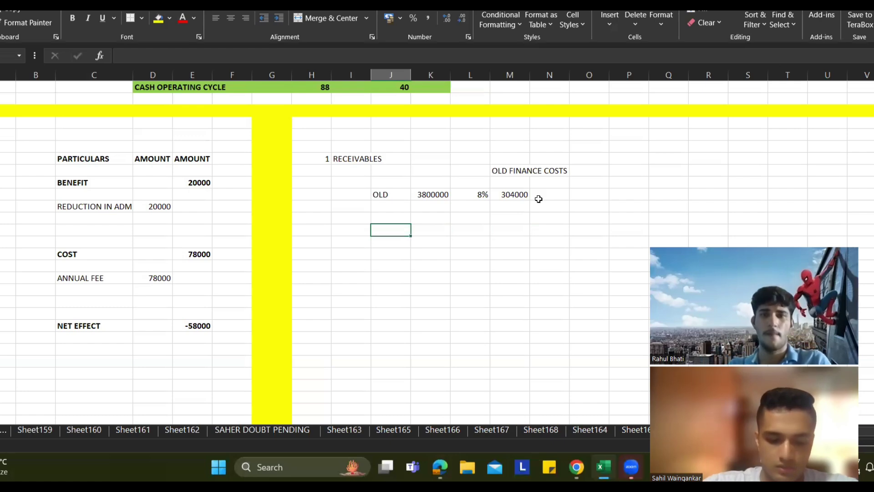
{"action": "type", "text": "NEW"}
{"action": "key", "text": "Tab"}
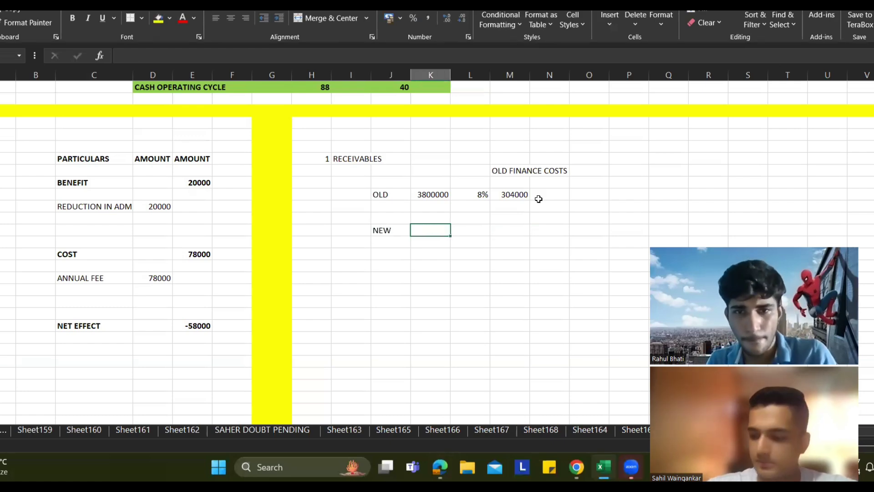
{"action": "type", "text": "38000"}
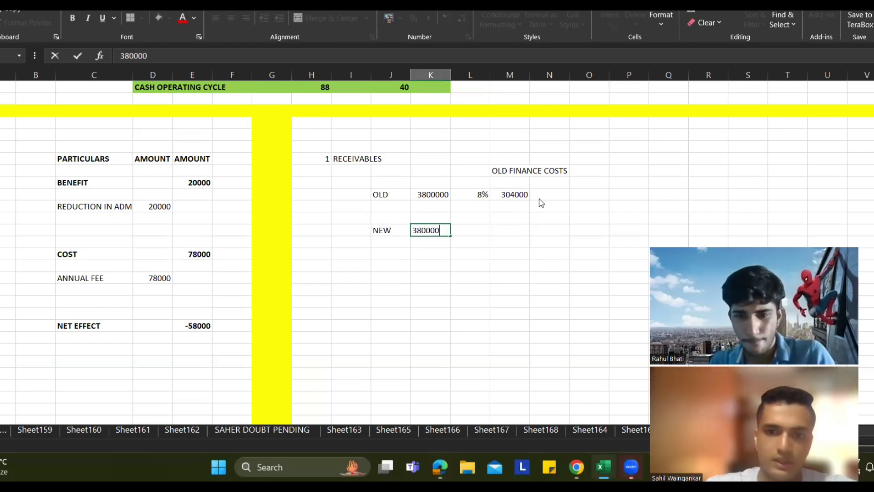
{"action": "type", "text": "0"}
Switch to the question PDF and mark "credit sales", "reduce administration" and the 30% receivables reduction in part (c), then return to Excel.
{"action": "key", "text": "alt+Tab"}
{"action": "scroll", "coordinate": [542, 195], "scroll_direction": "down", "scroll_amount": 10}
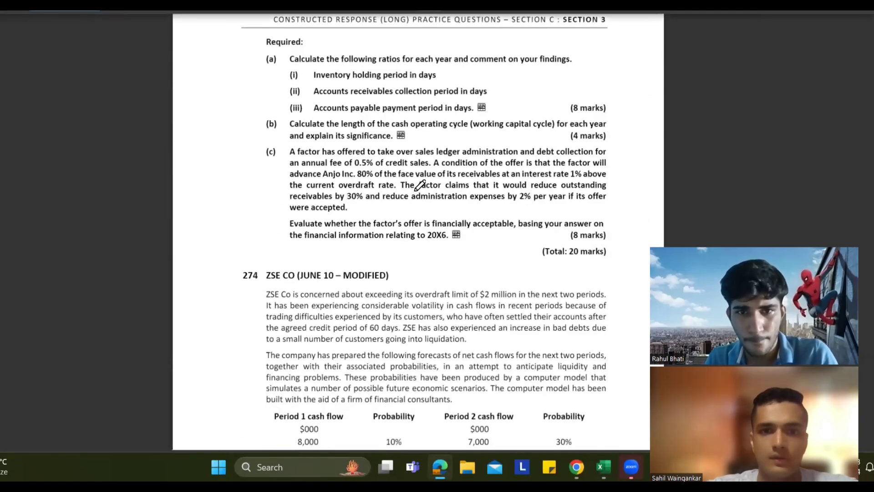
{"action": "left_click_drag", "start_coordinate": [430, 163], "coordinate": [386, 164]}
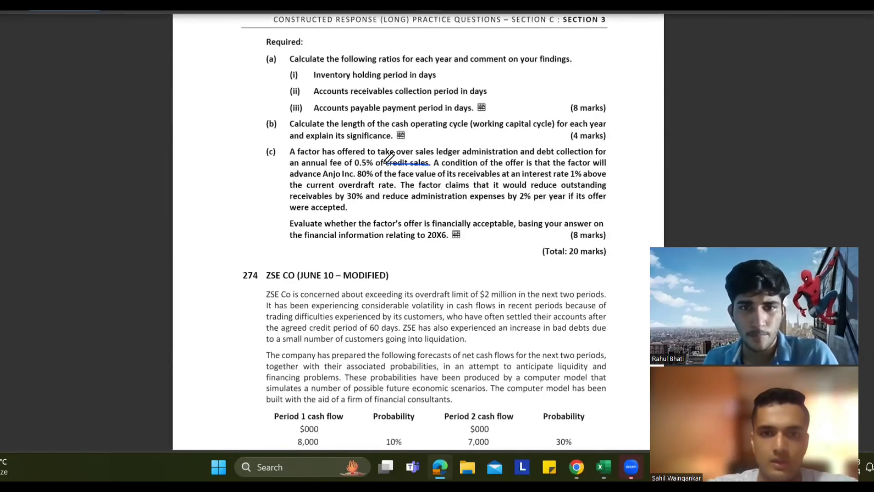
{"action": "left_click_drag", "start_coordinate": [386, 197], "coordinate": [437, 197]}
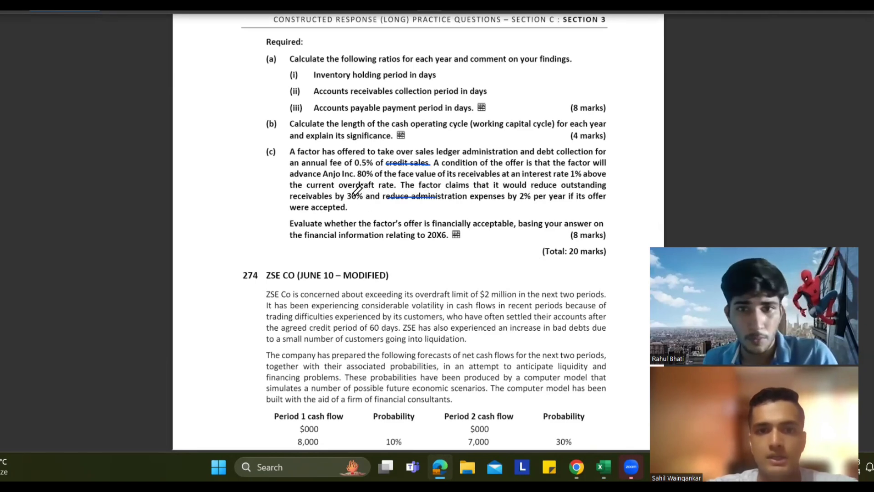
{"action": "left_click_drag", "start_coordinate": [363, 186], "coordinate": [358, 204]}
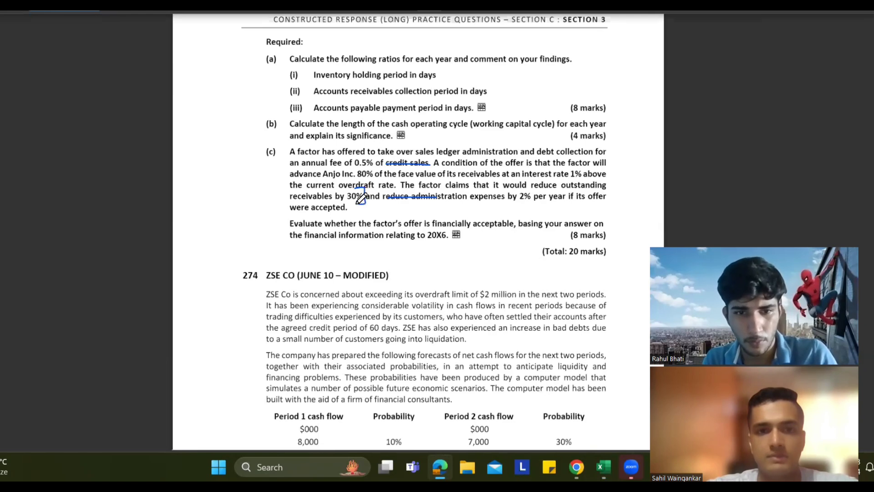
{"action": "key", "text": "alt+Tab"}
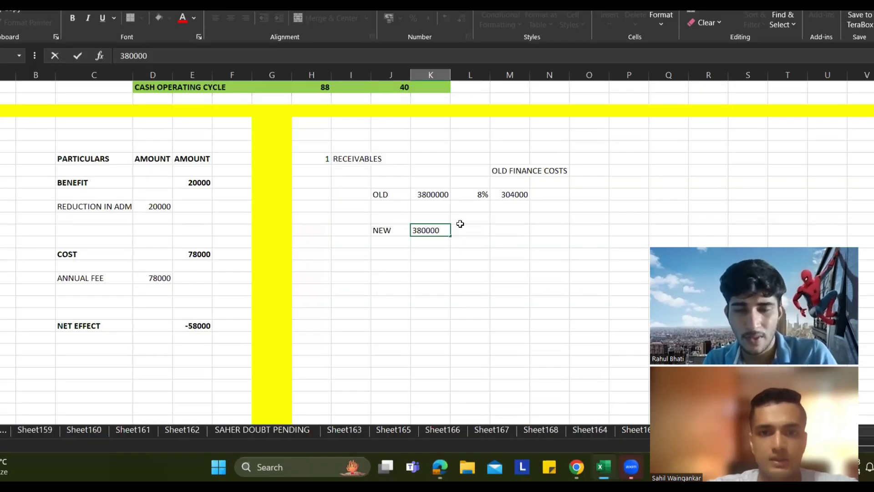
Label J43 REDUCTION and calculate the 30% reduction in K43 with =K42*.3.
{"action": "left_click", "coordinate": [391, 244]}
{"action": "type", "text": "REDUCT"}
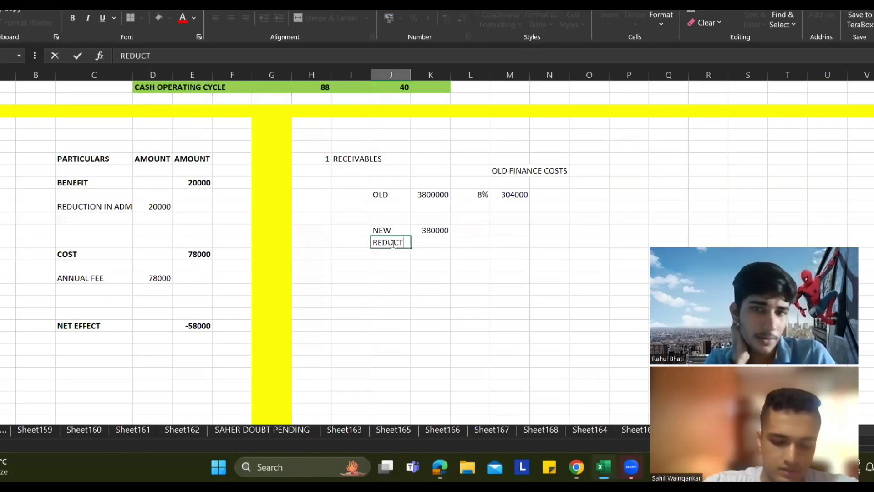
{"action": "type", "text": "ION"}
{"action": "key", "text": "Tab"}
{"action": "type", "text": "=K42"}
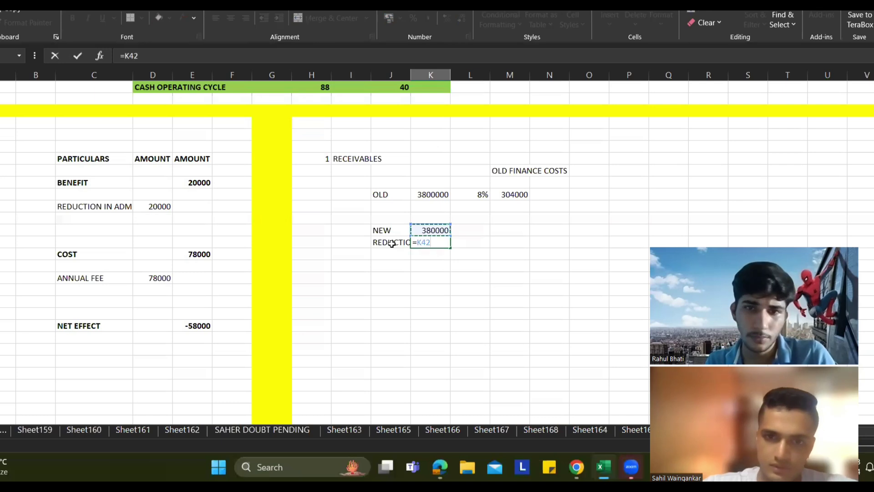
{"action": "type", "text": "*.3"}
{"action": "key", "text": "Return"}
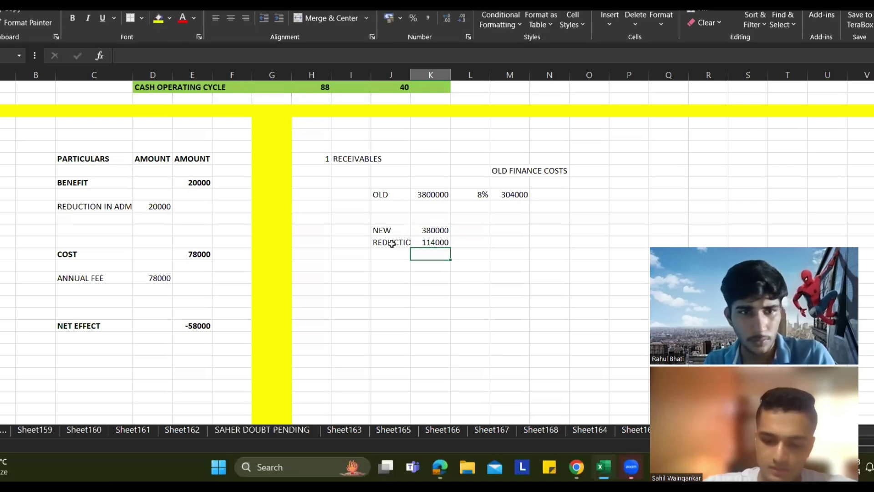
Subtract the reduction from the new receivables amount in K44 with the formula =K42-K43.
{"action": "type", "text": "="}
{"action": "key", "text": "Up"}
{"action": "key", "text": "Up"}
{"action": "type", "text": "-"}
{"action": "key", "text": "Up"}
{"action": "key", "text": "Return"}
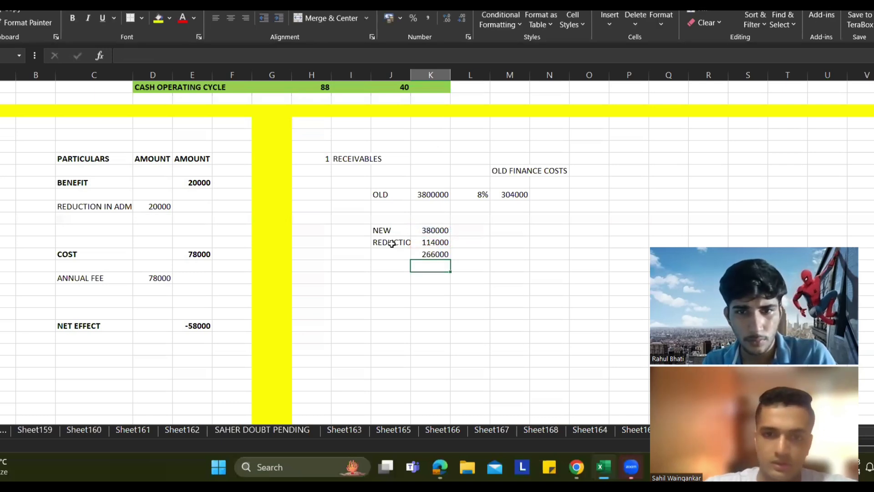
Label the resulting balance REVISED RECEIVABLES in J44.
{"action": "key", "text": "Left"}
{"action": "key", "text": "Up"}
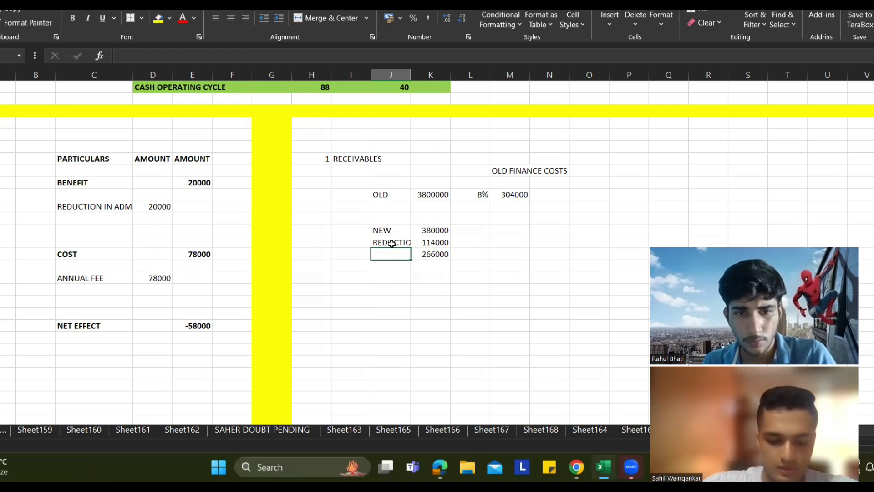
{"action": "type", "text": "REV "}
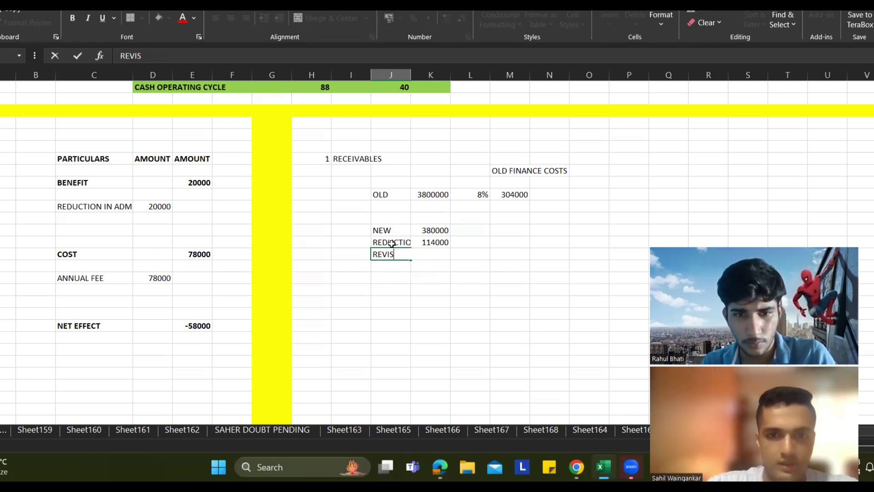
{"action": "type", "text": "ISED REC EI"}
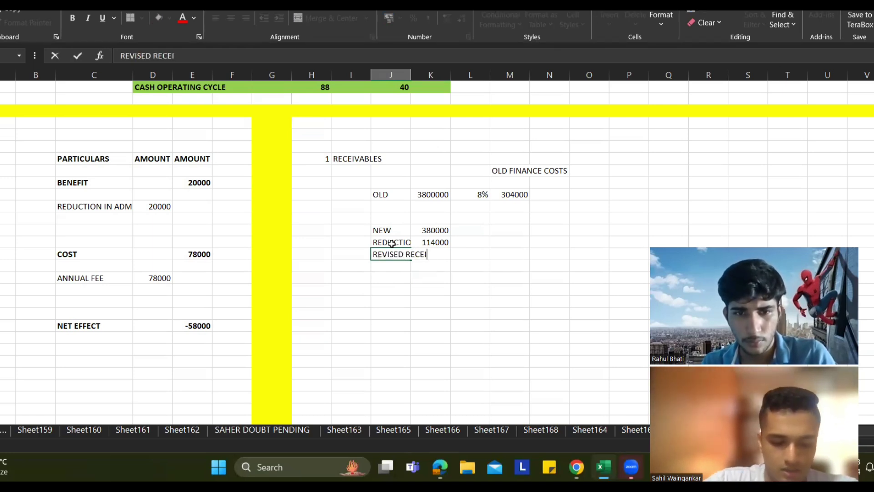
{"action": "type", "text": "VABLE"}
{"action": "type", "text": "S"}
{"action": "key", "text": "Return"}
Enter the financing split of 80% in J46 and 20% in J47.
{"action": "key", "text": "Return"}
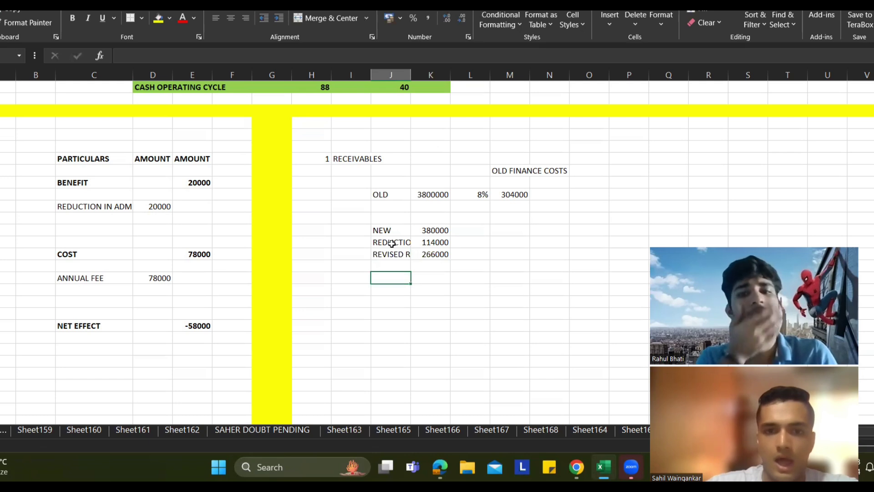
{"action": "type", "text": "80"}
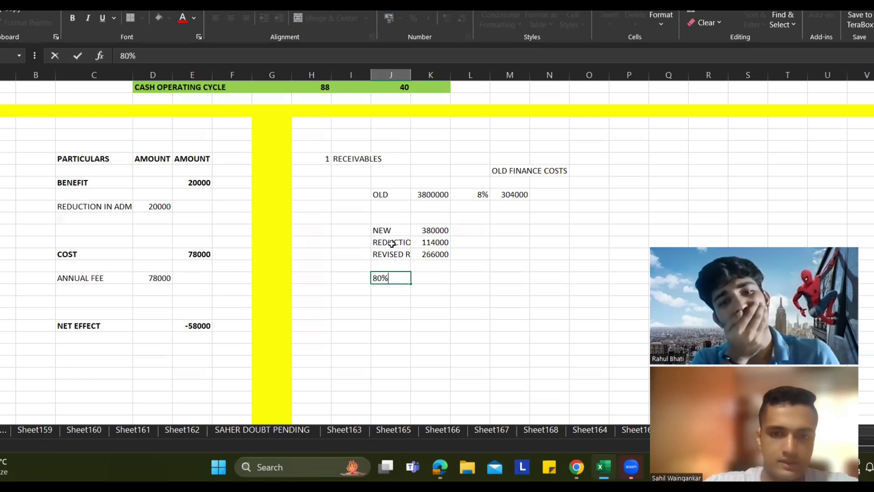
{"action": "key", "text": "Return"}
{"action": "type", "text": "20"}
{"action": "key", "text": "Tab"}
Calculate the 80% share of the revised receivables in K46 with the formula =K44*J46.
{"action": "key", "text": "Up"}
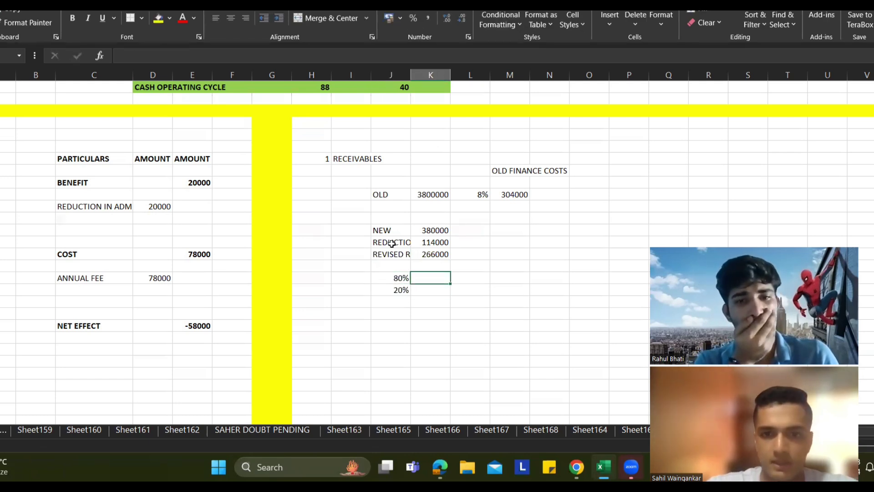
{"action": "type", "text": "="}
{"action": "key", "text": "Up"}
{"action": "key", "text": "Up"}
{"action": "type", "text": "*"}
{"action": "key", "text": "Left"}
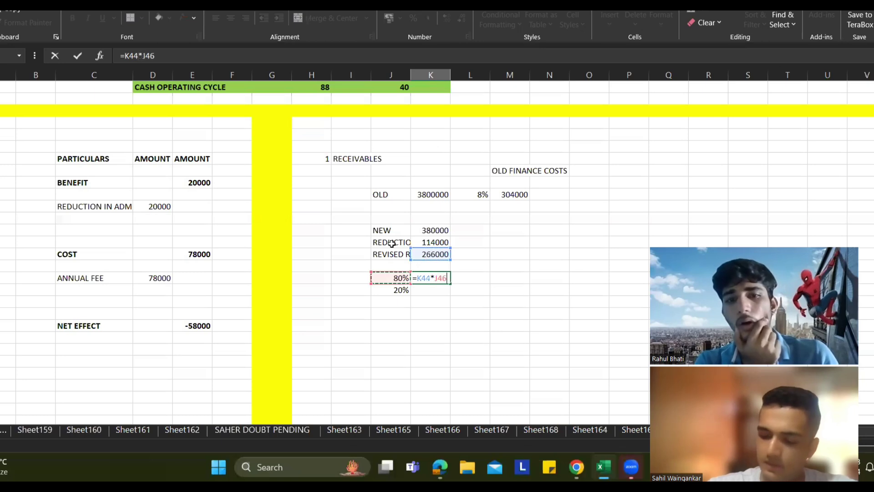
{"action": "key", "text": "Return"}
Calculate the 20% share of the revised receivables in K47 with the formula =K44*J47.
{"action": "type", "text": "="}
{"action": "key", "text": "Up"}
{"action": "key", "text": "Up"}
{"action": "key", "text": "Up"}
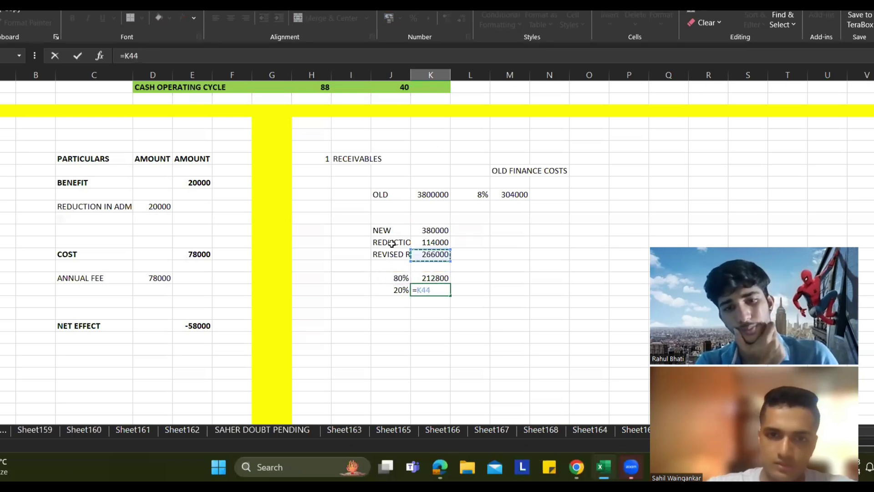
{"action": "type", "text": "/"}
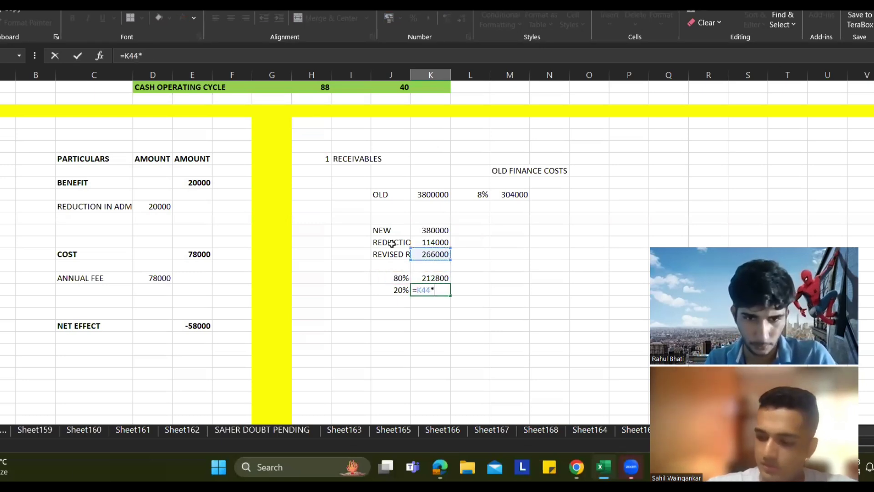
{"action": "key", "text": "Left"}
{"action": "key", "text": "Return"}
{"action": "key", "text": "Right"}
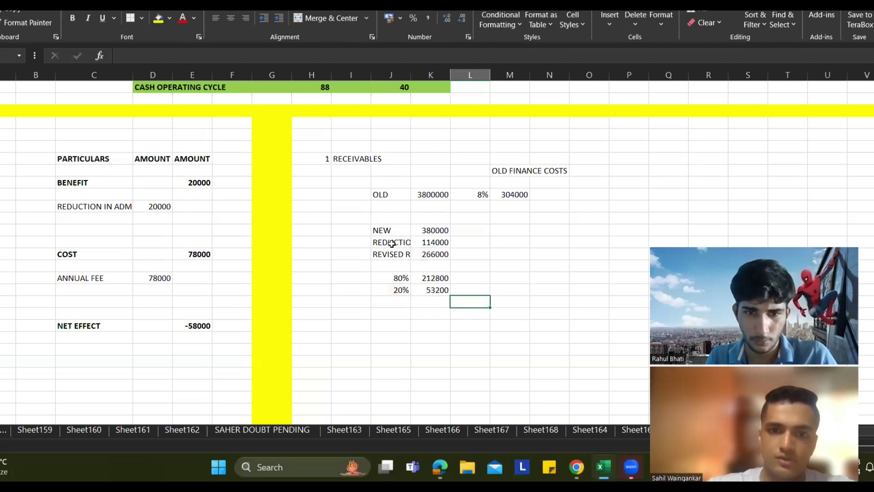
{"action": "key", "text": "Up"}
{"action": "key", "text": "Up"}
{"action": "type", "text": "="}
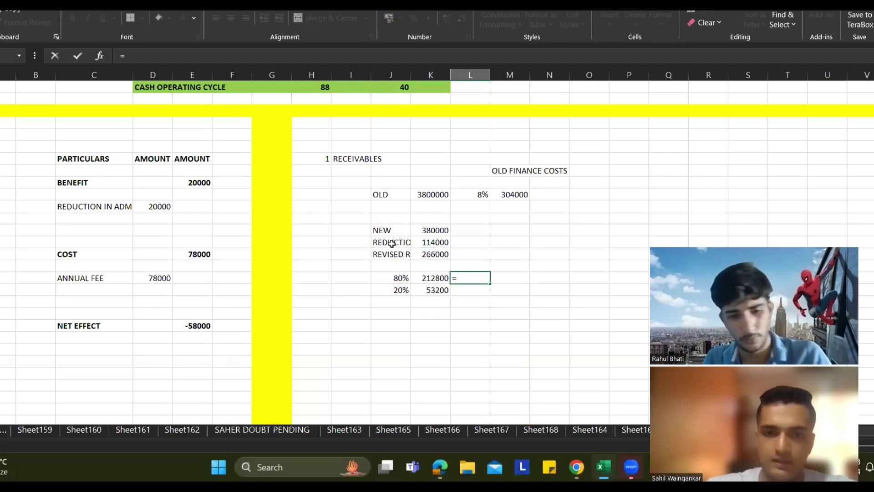
{"action": "key", "text": "Down"}
{"action": "key", "text": "BackSpace"}
{"action": "key", "text": "BackSpace"}
{"action": "key", "text": "BackSpace"}
{"action": "key", "text": "BackSpace"}
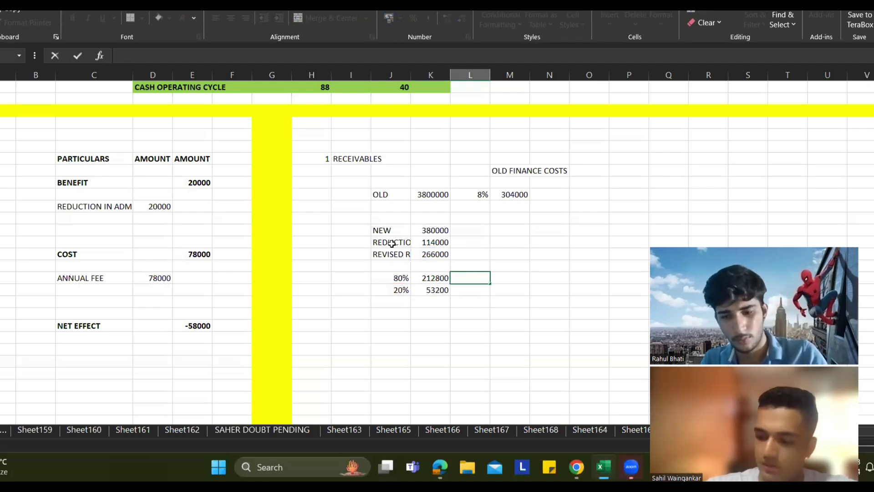
Check the factor's interest terms in the question PDF, and in Excel enter the rates 8% in L47 and =8%+1% in L46.
{"action": "key", "text": "alt+Tab"}
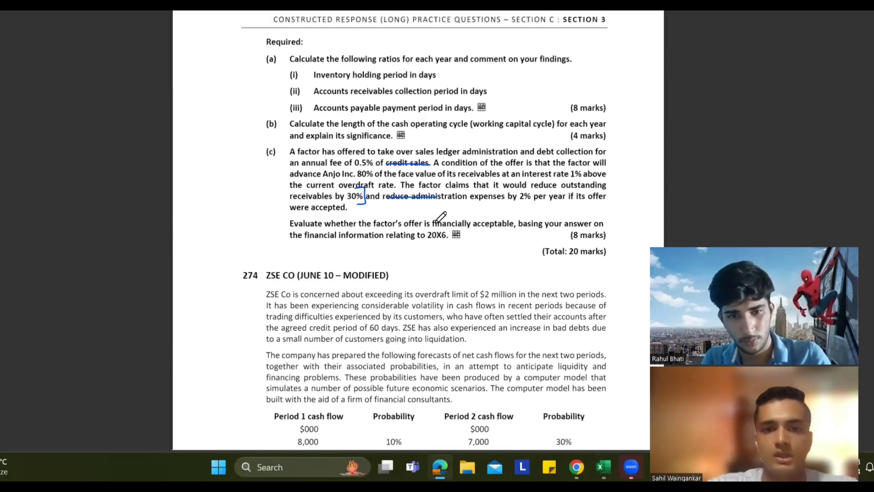
{"action": "key", "text": "alt+Tab"}
{"action": "left_click", "coordinate": [477, 290]}
{"action": "type", "text": "8%"}
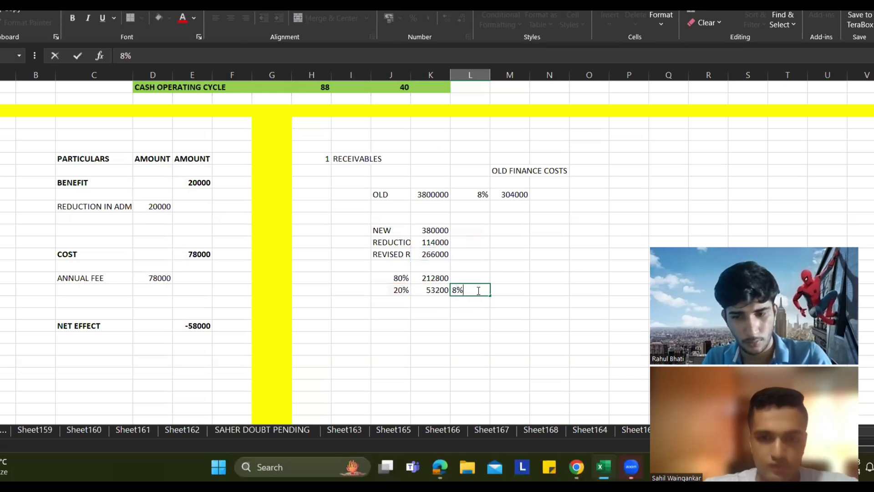
{"action": "key", "text": "Up"}
{"action": "type", "text": "="}
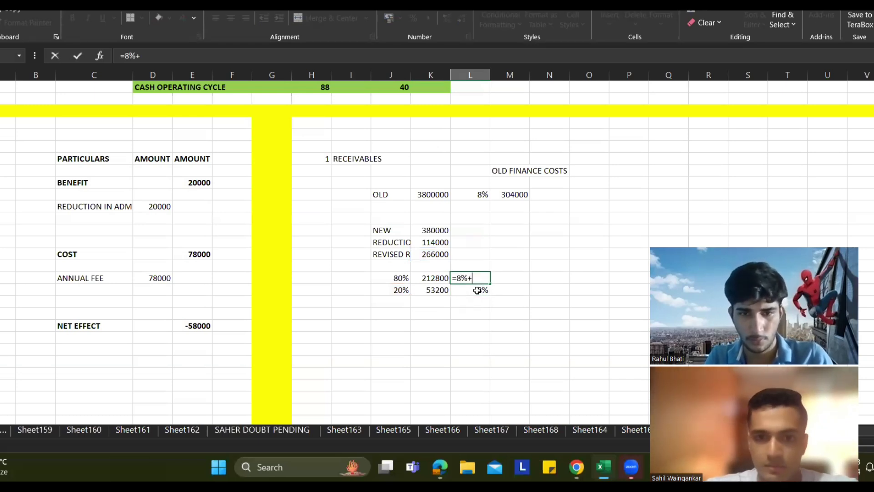
{"action": "type", "text": "8%+1%"}
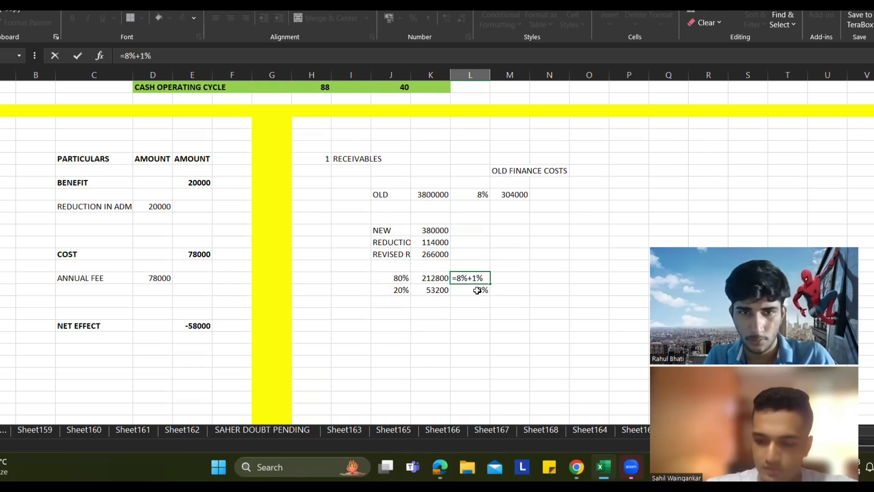
{"action": "key", "text": "Tab"}
Calculate the finance cost on the 80% share of receivables in M46 with the formula =K46*L46.
{"action": "type", "text": "="}
{"action": "key", "text": "Left"}
{"action": "key", "text": "Left"}
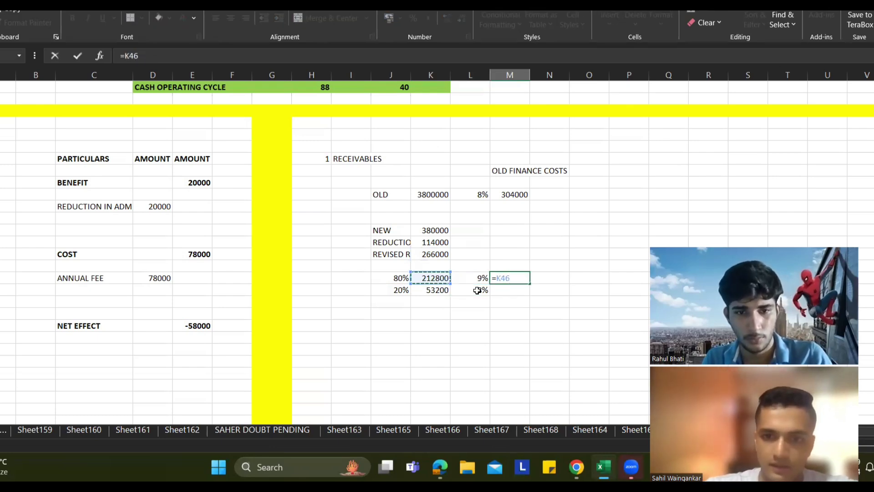
{"action": "type", "text": "*"}
{"action": "key", "text": "Left"}
{"action": "key", "text": "Return"}
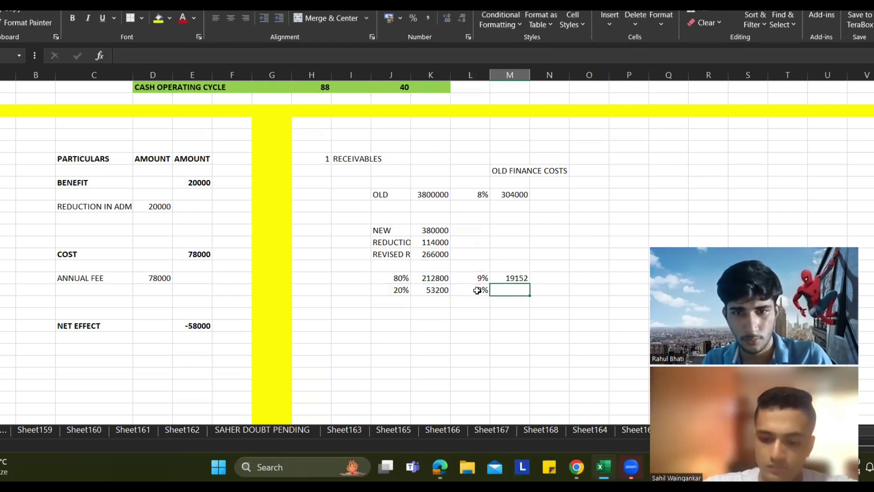
Calculate the finance cost on the 20% share of receivables in M47 with the formula =K47*L47.
{"action": "type", "text": "="}
{"action": "key", "text": "Left"}
{"action": "key", "text": "Left"}
{"action": "type", "text": "*"}
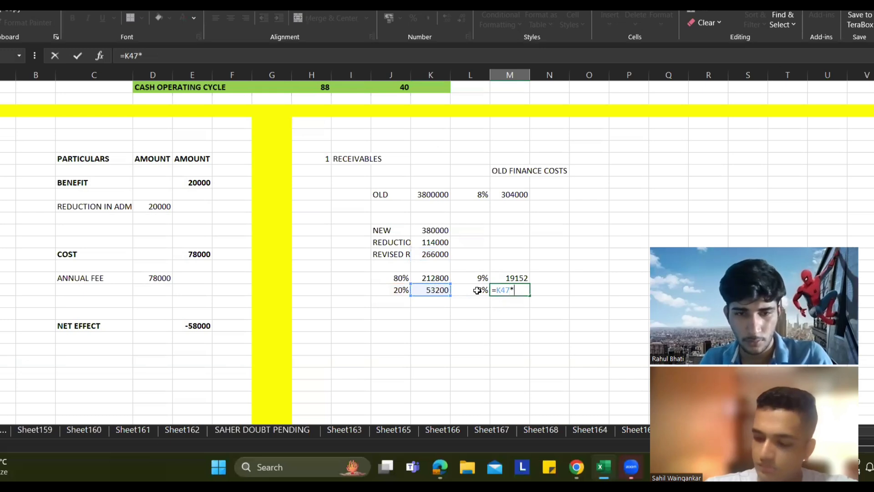
{"action": "key", "text": "Left"}
{"action": "key", "text": "Return"}
{"action": "key", "text": "Down"}
{"action": "key", "text": "Down"}
{"action": "key", "text": "Up"}
{"action": "key", "text": "Up"}
{"action": "key", "text": "Up"}
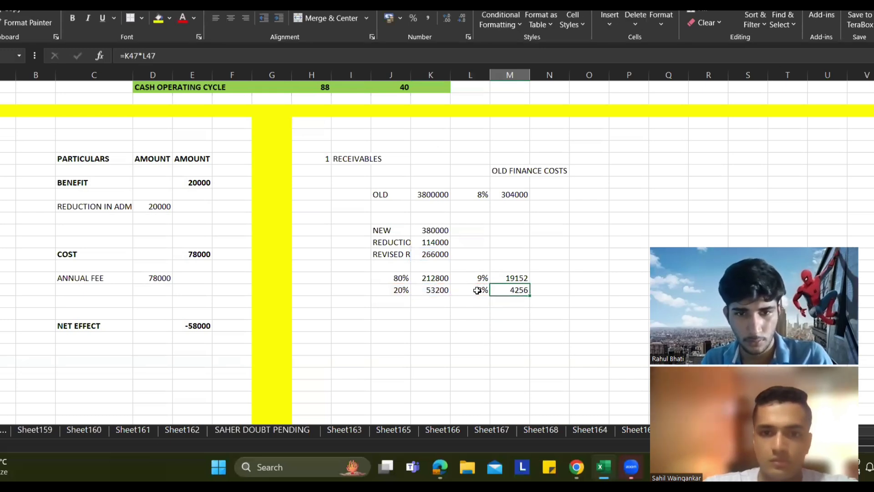
{"action": "left_click", "coordinate": [429, 285]}
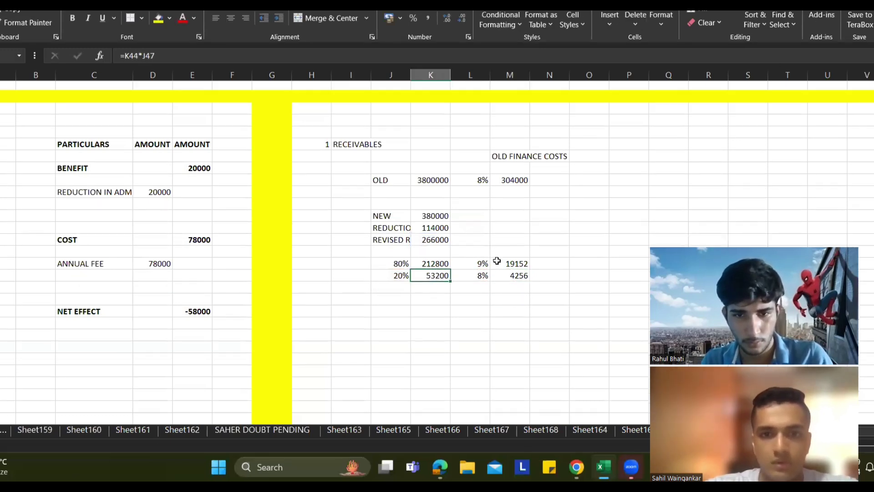
{"action": "scroll", "coordinate": [510, 246], "scroll_direction": "down", "scroll_amount": 2}
{"action": "left_click", "coordinate": [515, 221]}
{"action": "left_click", "coordinate": [518, 241]}
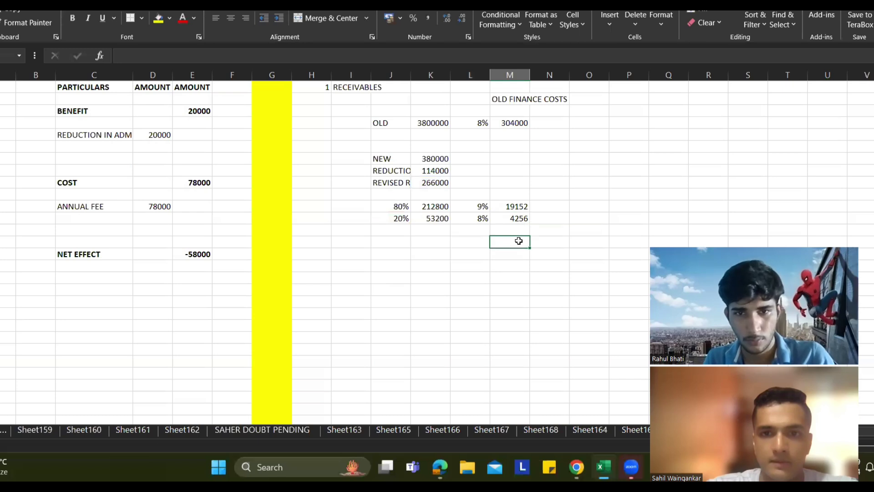
{"action": "type", "text": "="}
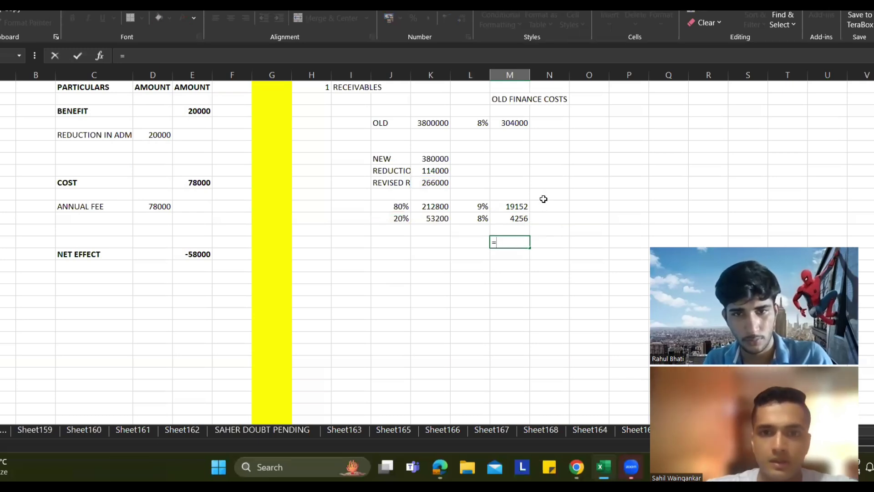
{"action": "key", "text": "Up"}
{"action": "key", "text": "Up"}
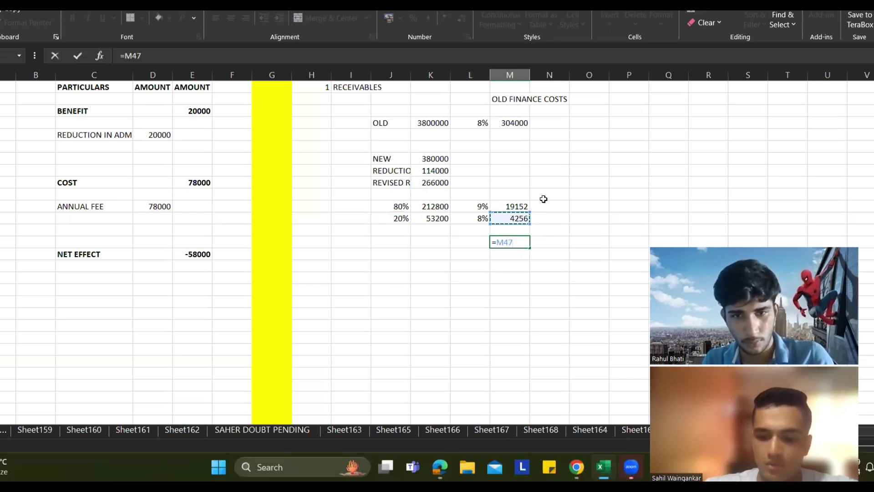
{"action": "key", "text": "BackSpace"}
{"action": "key", "text": "BackSpace"}
{"action": "key", "text": "BackSpace"}
{"action": "type", "text": "r"}
{"action": "key", "text": "Escape"}
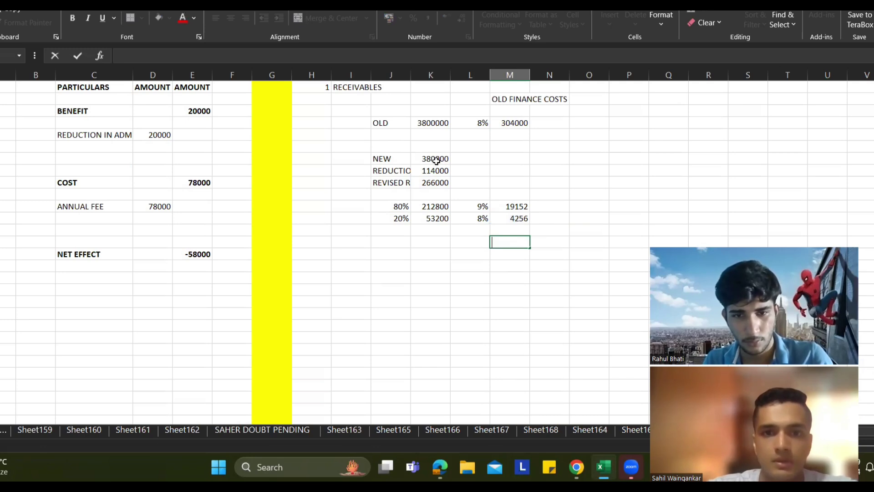
Correct the NEW receivables amount in K42 to 3800000.
{"action": "left_click", "coordinate": [436, 159]}
{"action": "left_click", "coordinate": [293, 60]}
{"action": "type", "text": "0"}
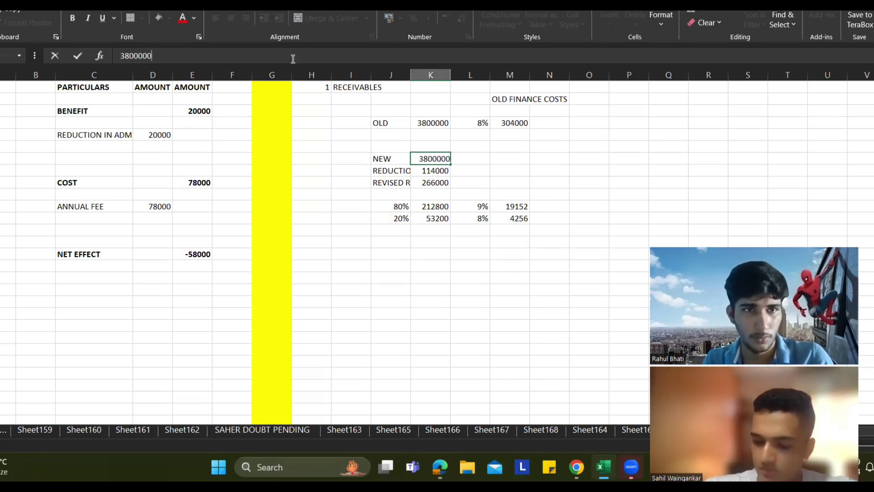
{"action": "key", "text": "Return"}
Calculate the saving in finance costs in M49 with the formula =M39-M46-M47.
{"action": "left_click", "coordinate": [501, 245]}
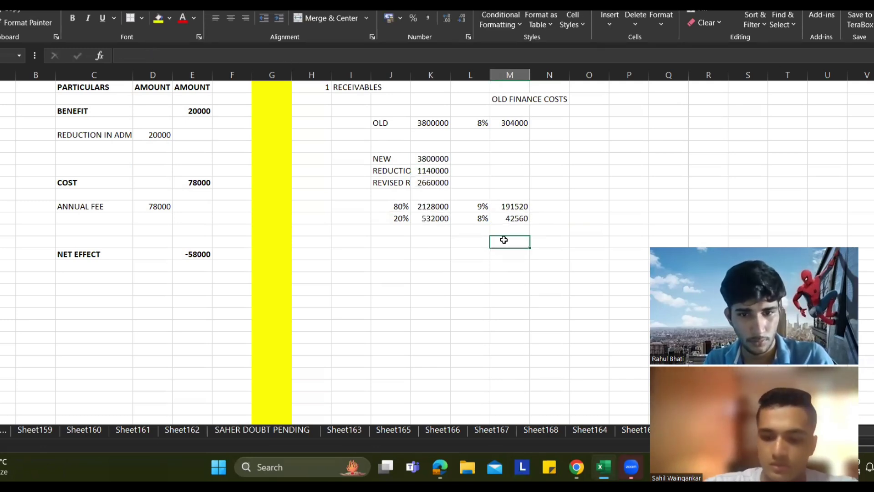
{"action": "type", "text": "="}
{"action": "key", "text": "Up"}
{"action": "key", "text": "Up"}
{"action": "key", "text": "Up"}
{"action": "key", "text": "Up"}
{"action": "key", "text": "Up"}
{"action": "key", "text": "Up"}
{"action": "key", "text": "Up"}
{"action": "key", "text": "Up"}
{"action": "key", "text": "Up"}
{"action": "key", "text": "Up"}
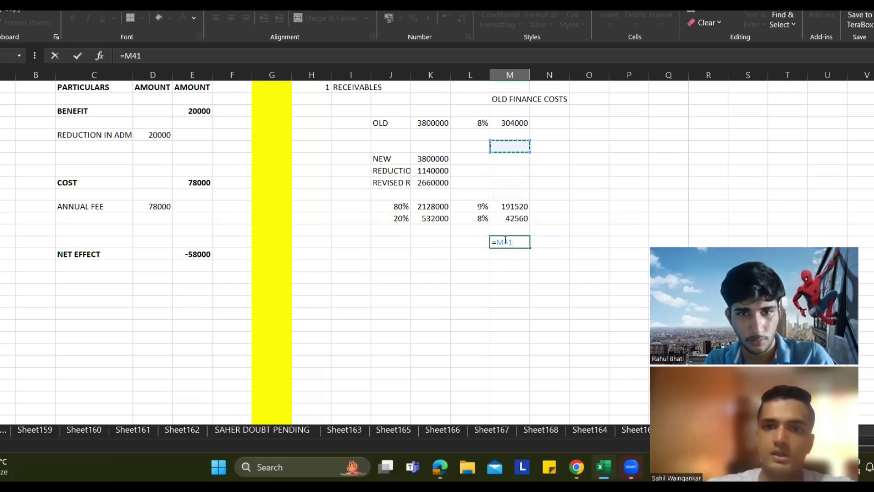
{"action": "type", "text": "-"}
{"action": "key", "text": "Up"}
{"action": "key", "text": "Up"}
{"action": "key", "text": "Up"}
{"action": "type", "text": "-"}
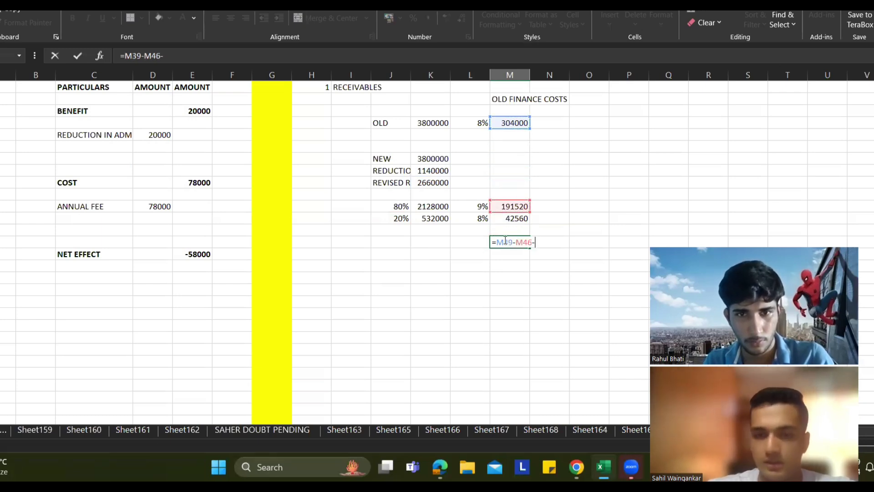
{"action": "key", "text": "Up"}
{"action": "key", "text": "Up"}
{"action": "key", "text": "Return"}
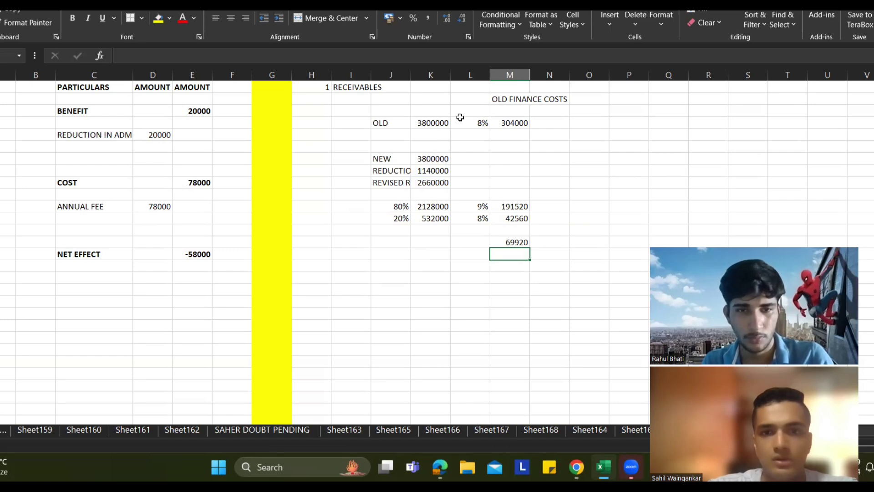
Link the finance cost saving from M49 into D41, below the administration reduction amount in the BENEFIT section.
{"action": "scroll", "coordinate": [456, 229], "scroll_direction": "up", "scroll_amount": 1}
{"action": "left_click", "coordinate": [155, 185]}
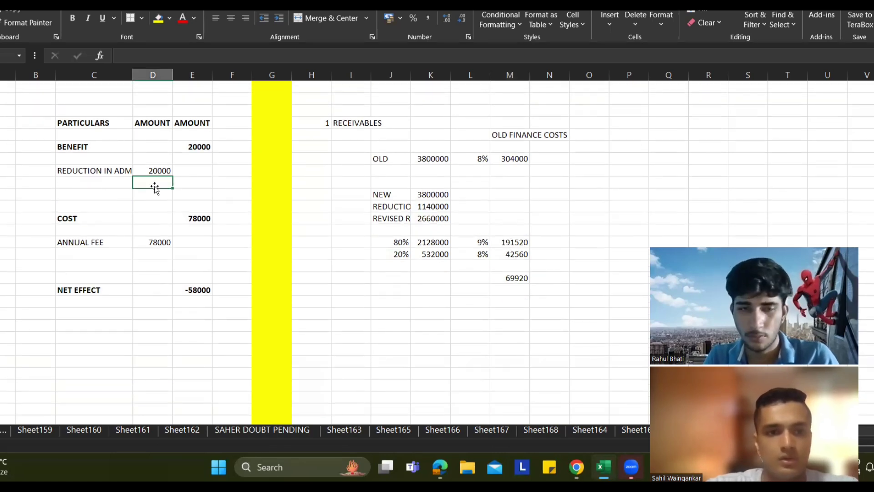
{"action": "type", "text": "="}
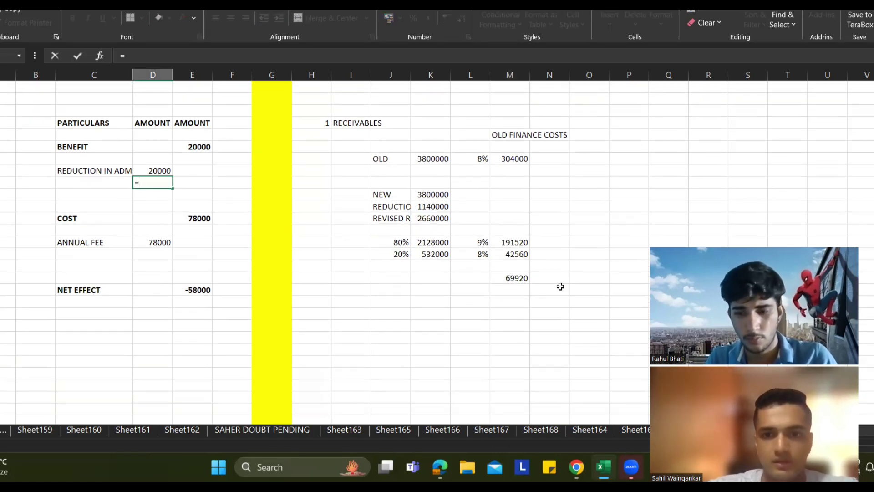
{"action": "left_click", "coordinate": [513, 275]}
{"action": "key", "text": "Return"}
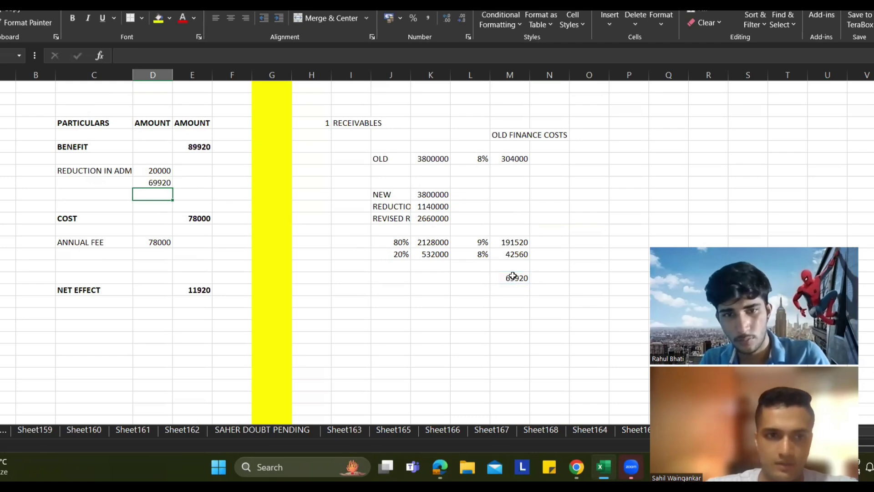
Label the linked saving in C41 as SAVINGS ON REDUCTION OF FINANCE COSTS.
{"action": "key", "text": "Up"}
{"action": "key", "text": "Left"}
{"action": "type", "text": "SAVINGS "}
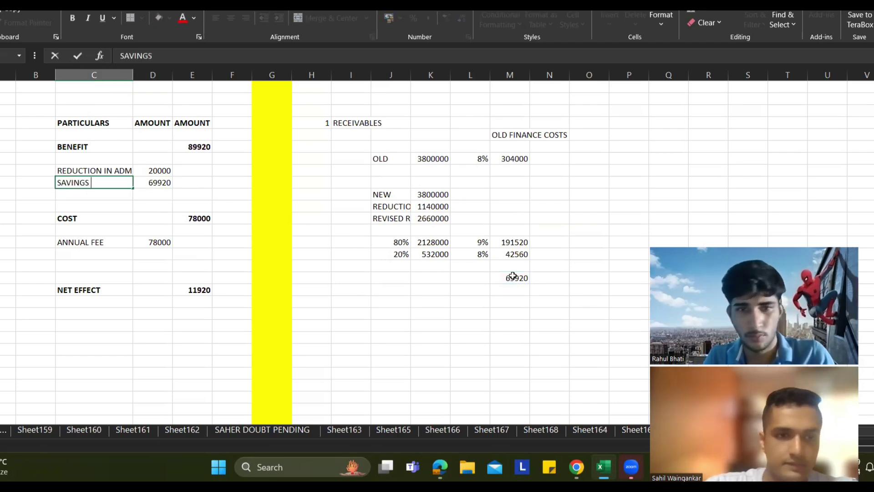
{"action": "type", "text": "ON RED"}
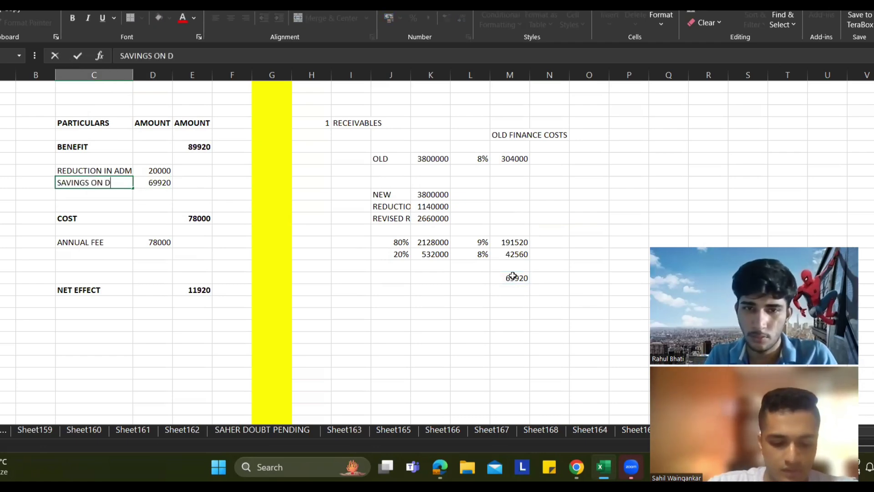
{"action": "key", "text": "BackSpace"}
{"action": "type", "text": "REDUCTION OF"}
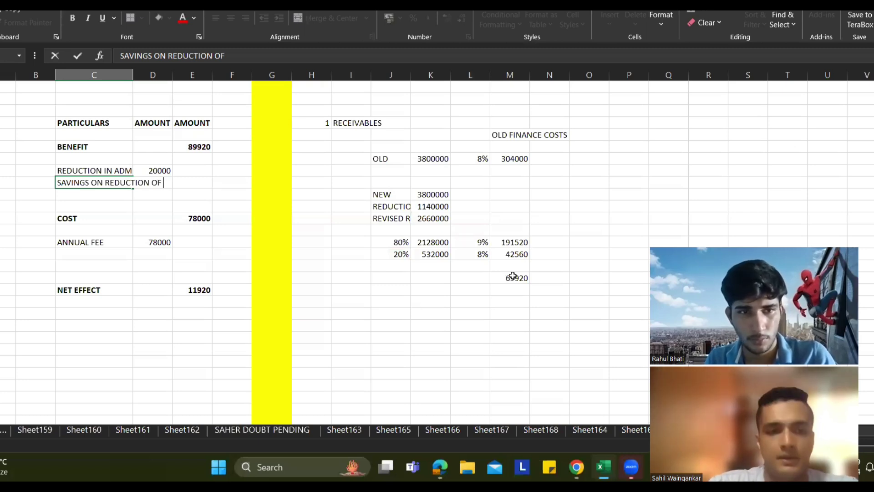
{"action": "type", "text": " FINANCE COSTS"}
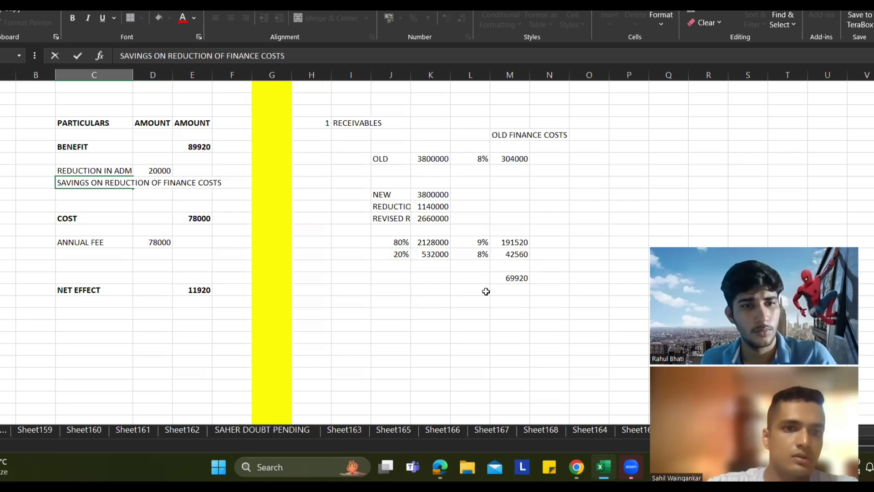
{"action": "left_click", "coordinate": [282, 253]}
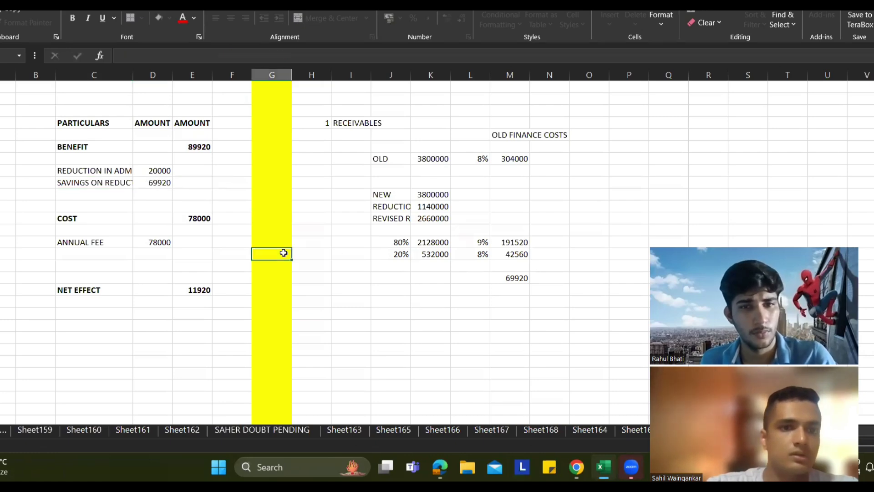
Highlight the NET EFFECT row across C50:E50 with the current fill colour.
{"action": "left_click_drag", "start_coordinate": [130, 289], "coordinate": [203, 289]}
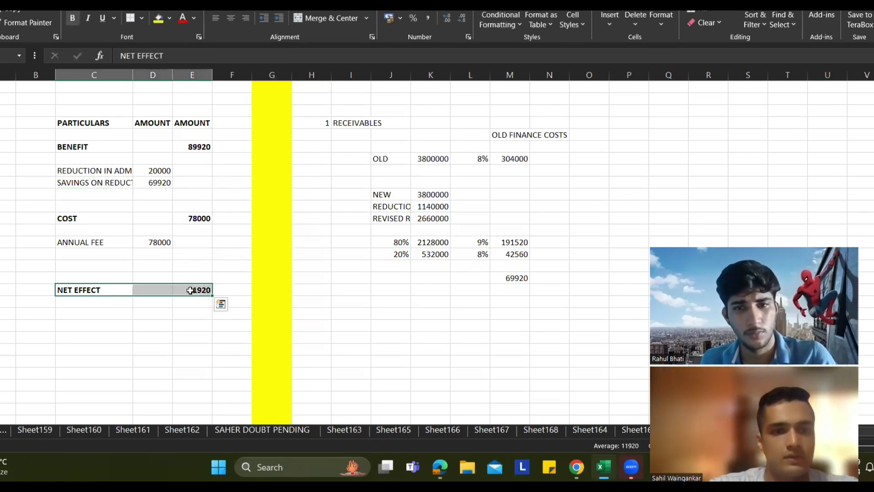
{"action": "left_click", "coordinate": [161, 20]}
Check the PDF's model answer to part (c), underline $304,000, $2.66m, 9% and "net saving", and return to the question page.
{"action": "key", "text": "alt+Tab"}
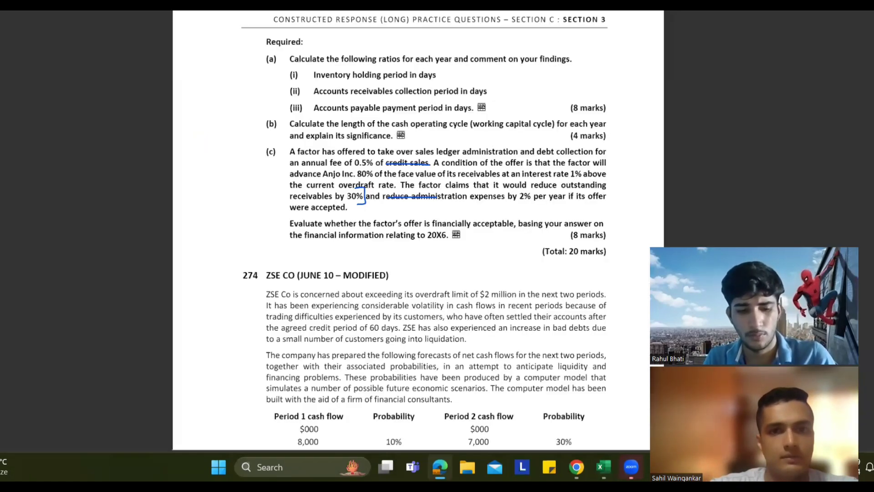
{"action": "left_click", "coordinate": [246, 10]}
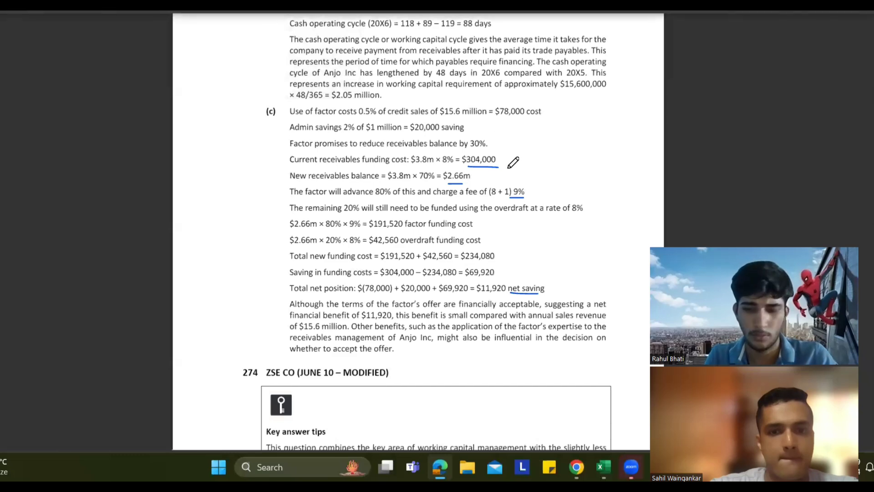
{"action": "scroll", "coordinate": [512, 164], "scroll_direction": "down", "scroll_amount": 1}
{"action": "mouse_move", "coordinate": [478, 233]}
{"action": "left_mouse_down"}
{"action": "mouse_move", "coordinate": [550, 235]}
{"action": "mouse_move", "coordinate": [501, 236]}
{"action": "mouse_move", "coordinate": [538, 234]}
{"action": "left_mouse_up"}
{"action": "key", "text": "ctrl+Tab"}
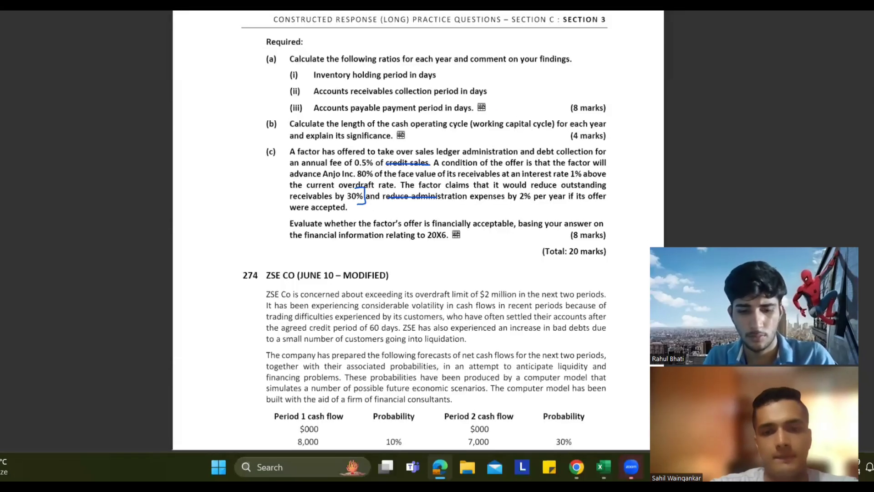